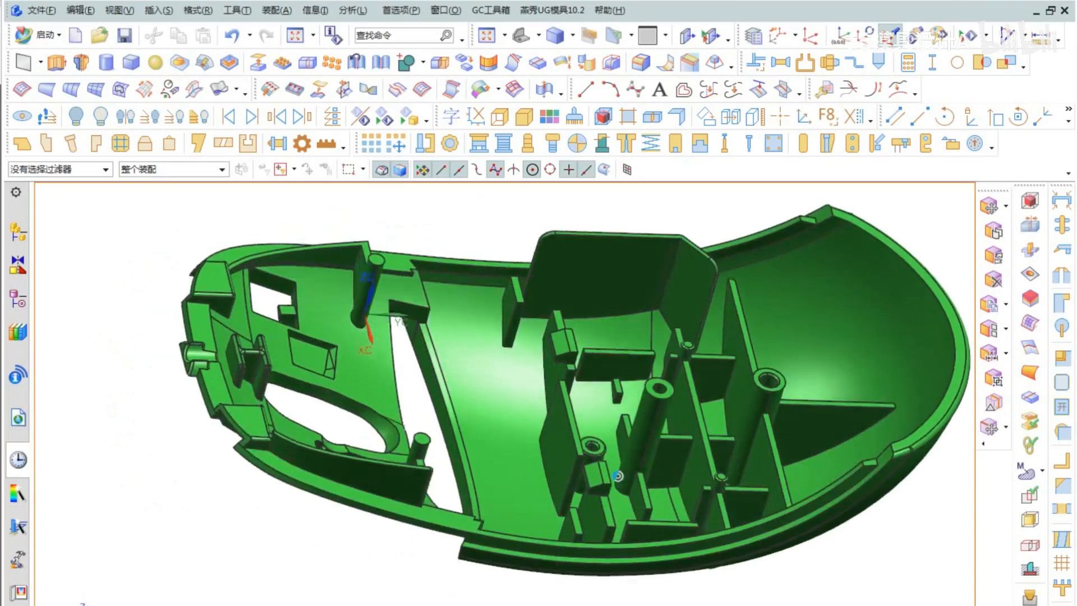
Display the face-analysis colours on the plastic shell, set the rotation point on its inner surface, and examine the rib and boss walls
{"action": "right_click_drag", "start_coordinate": [451, 245], "coordinate": [479, 274]}
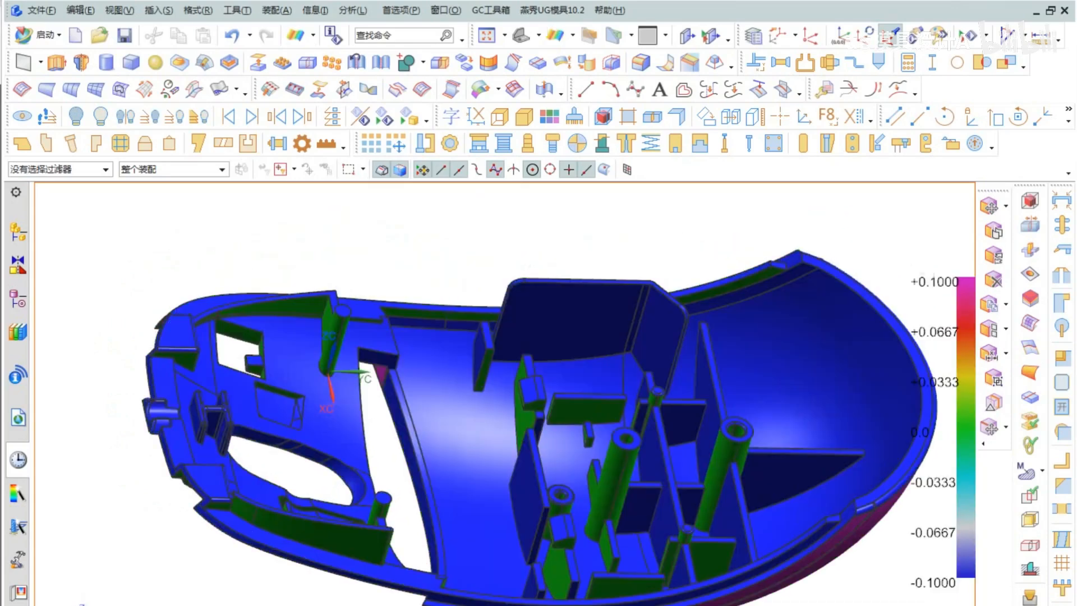
{"action": "right_click", "coordinate": [469, 243]}
{"action": "left_click", "coordinate": [520, 507]}
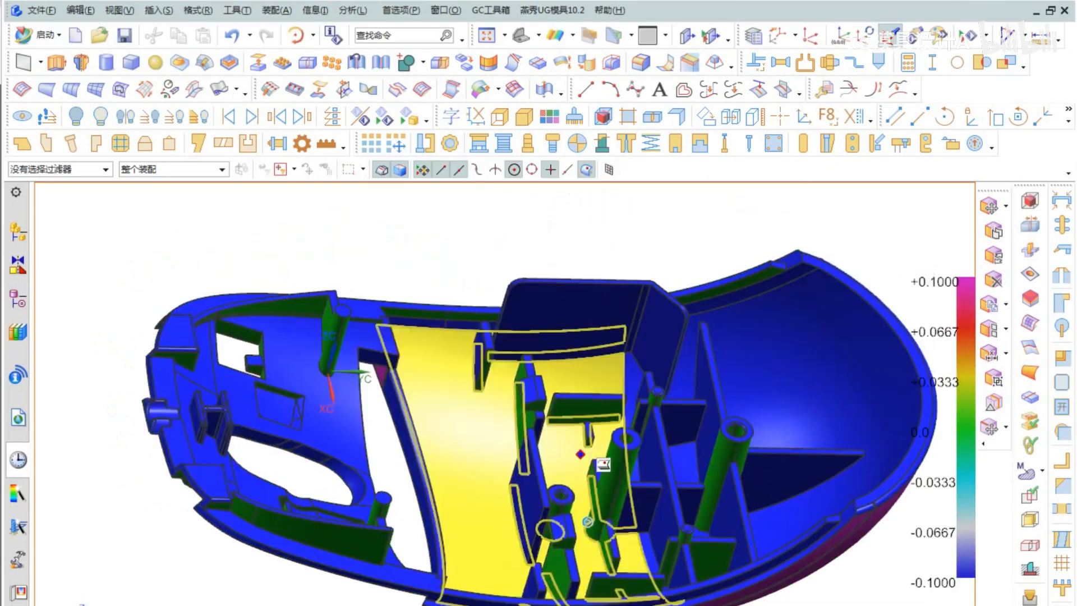
{"action": "left_click", "coordinate": [602, 465]}
{"action": "scroll", "coordinate": [602, 465], "scroll_direction": "down", "scroll_amount": 1}
{"action": "middle_click_drag", "start_coordinate": [588, 458], "coordinate": [513, 466]}
{"action": "scroll", "coordinate": [513, 466], "scroll_direction": "up", "scroll_amount": 3}
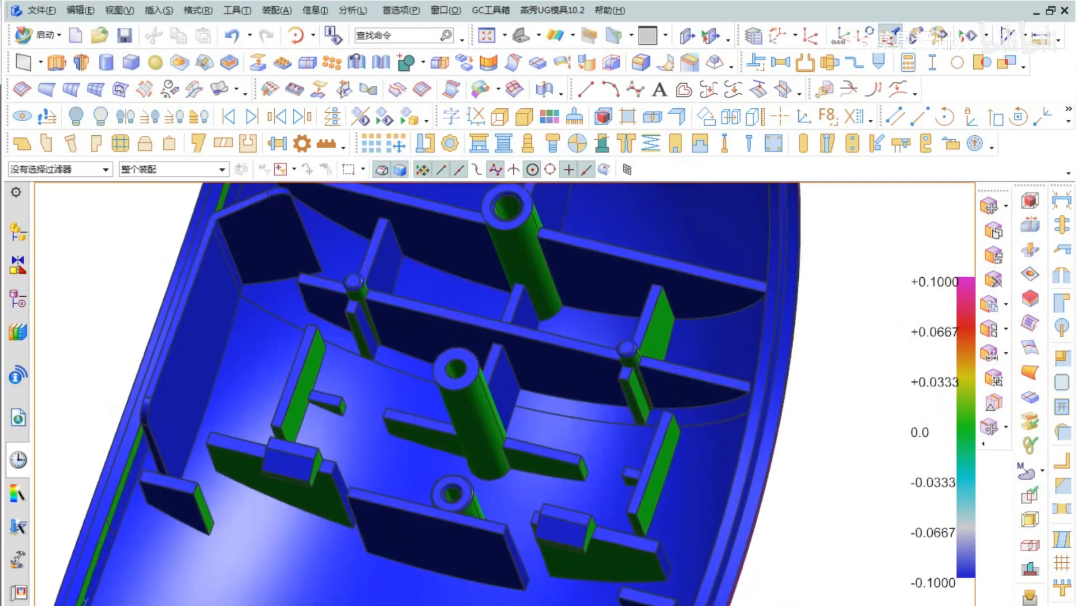
Alternate between shaded and face-analysis display to compare the draft on the ribs, pins and bosses, ending in shaded display
{"action": "right_click_drag", "start_coordinate": [842, 519], "coordinate": [843, 492]}
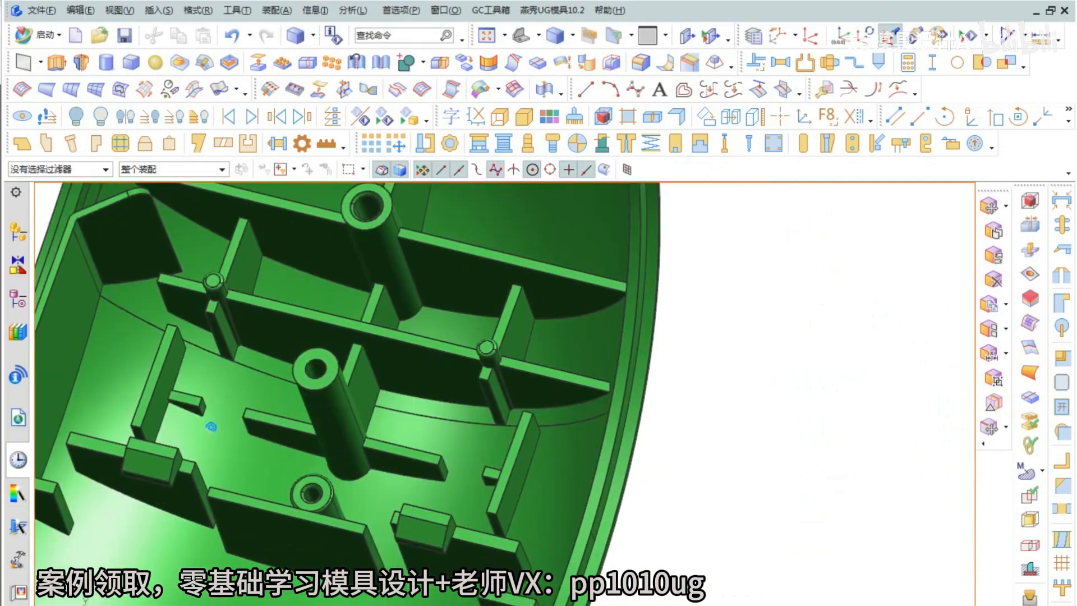
{"action": "mouse_move", "coordinate": [211, 426]}
{"action": "middle_mouse_down"}
{"action": "mouse_move", "coordinate": [239, 442]}
{"action": "mouse_move", "coordinate": [240, 471]}
{"action": "middle_mouse_up"}
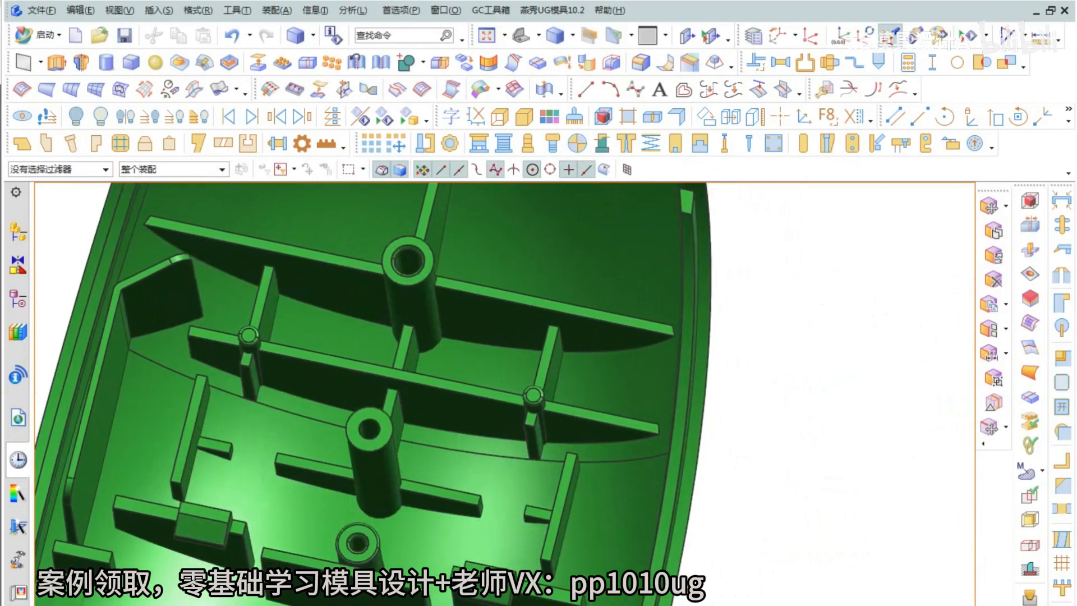
{"action": "middle_click_drag", "start_coordinate": [359, 403], "coordinate": [399, 426], "text": "shift"}
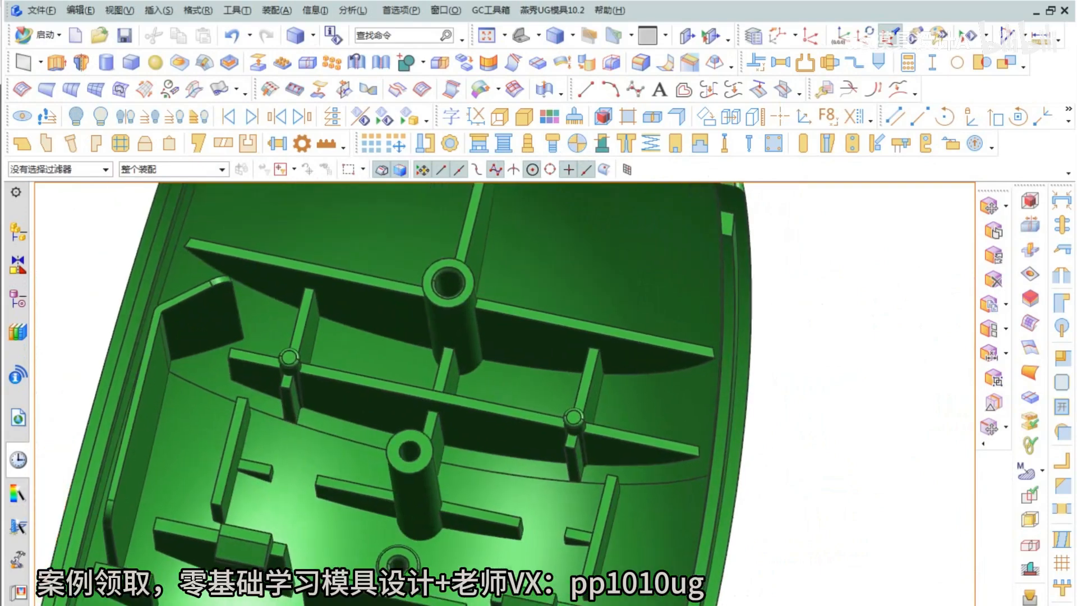
{"action": "right_click_drag", "start_coordinate": [769, 448], "coordinate": [797, 475]}
{"action": "middle_click_drag", "start_coordinate": [259, 485], "coordinate": [449, 497]}
{"action": "middle_click_drag", "start_coordinate": [448, 497], "coordinate": [436, 482]}
{"action": "scroll", "coordinate": [241, 387], "scroll_direction": "up", "scroll_amount": 1}
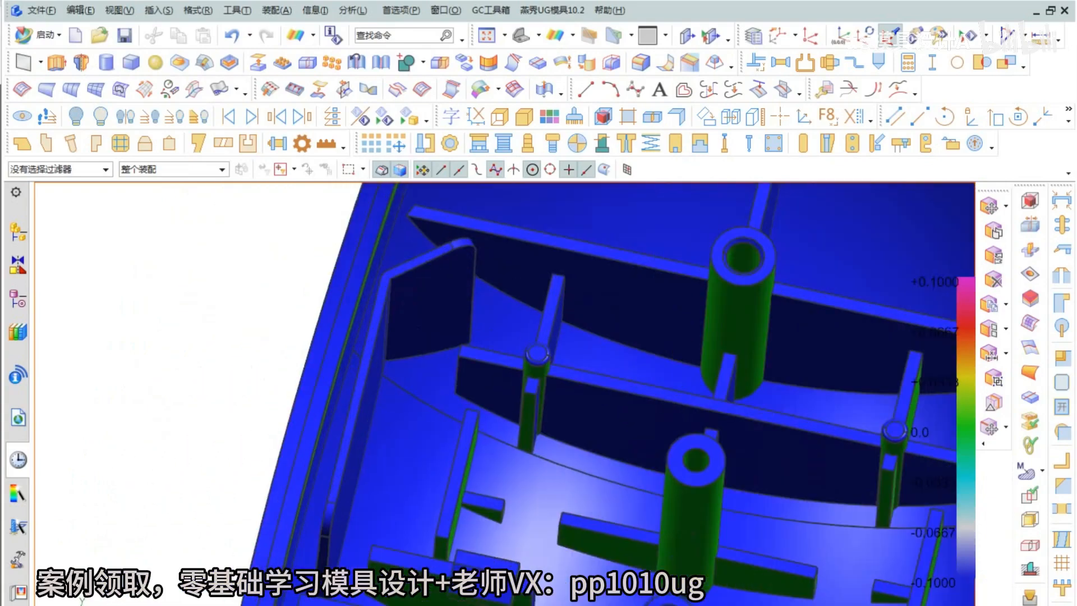
{"action": "right_click_drag", "start_coordinate": [214, 360], "coordinate": [212, 333]}
{"action": "scroll", "coordinate": [211, 340], "scroll_direction": "down", "scroll_amount": 3}
{"action": "middle_click_drag", "start_coordinate": [387, 435], "coordinate": [324, 442]}
{"action": "scroll", "coordinate": [629, 424], "scroll_direction": "up", "scroll_amount": 2}
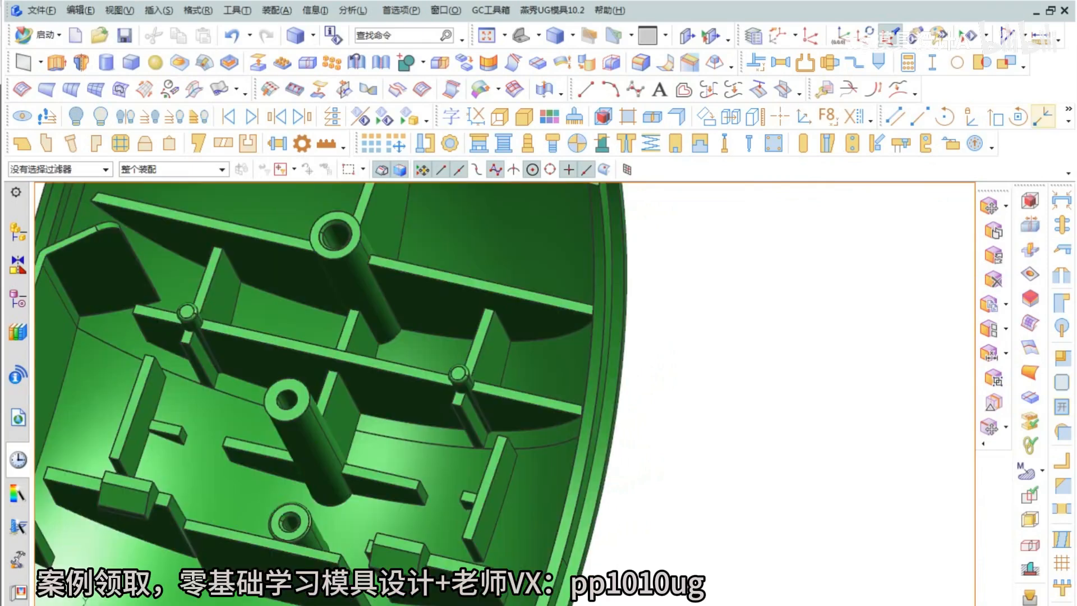
Measure the minimum distance from the top of the small pin on the crossing ribs down to the shell floor
{"action": "left_click", "coordinate": [886, 35]}
{"action": "scroll", "coordinate": [443, 393], "scroll_direction": "up", "scroll_amount": 3}
{"action": "left_click", "coordinate": [437, 395]}
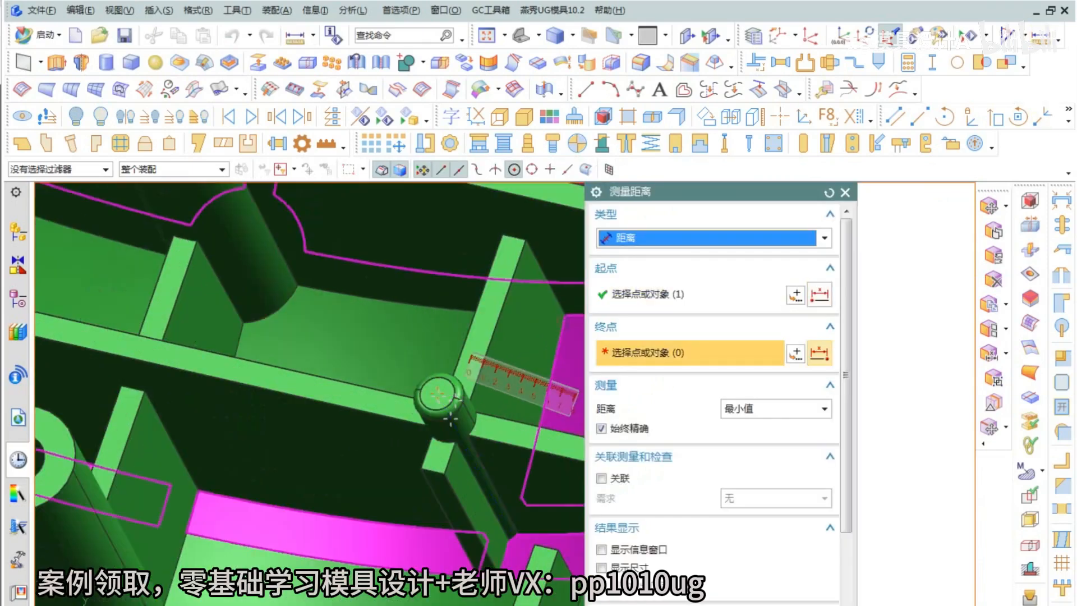
{"action": "left_click", "coordinate": [524, 393]}
{"action": "scroll", "coordinate": [524, 393], "scroll_direction": "down", "scroll_amount": 5}
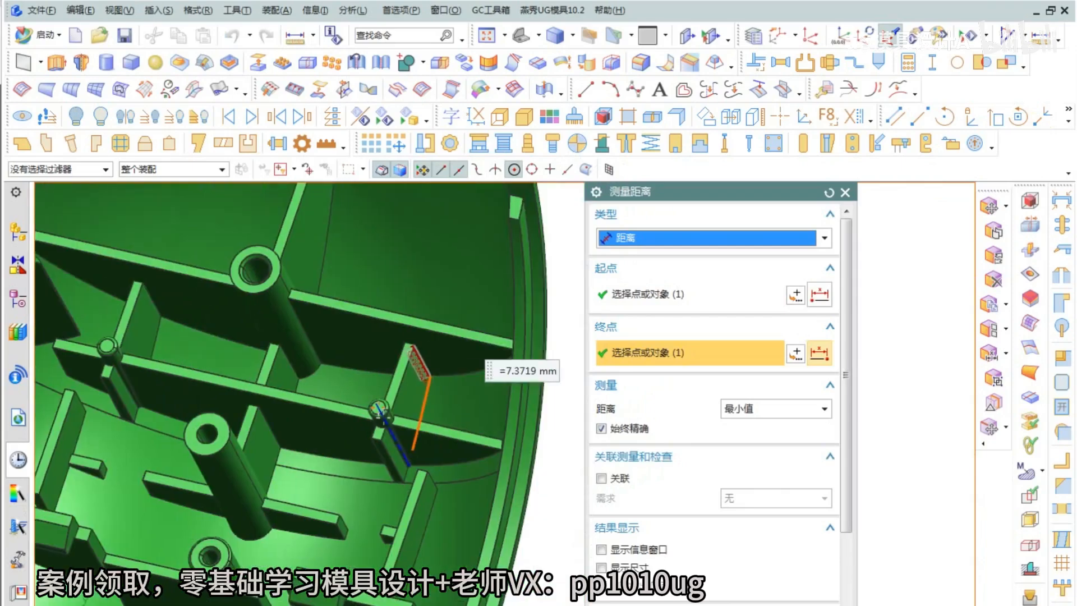
{"action": "middle_click_drag", "start_coordinate": [331, 381], "coordinate": [288, 391]}
{"action": "scroll", "coordinate": [349, 375], "scroll_direction": "up", "scroll_amount": 1}
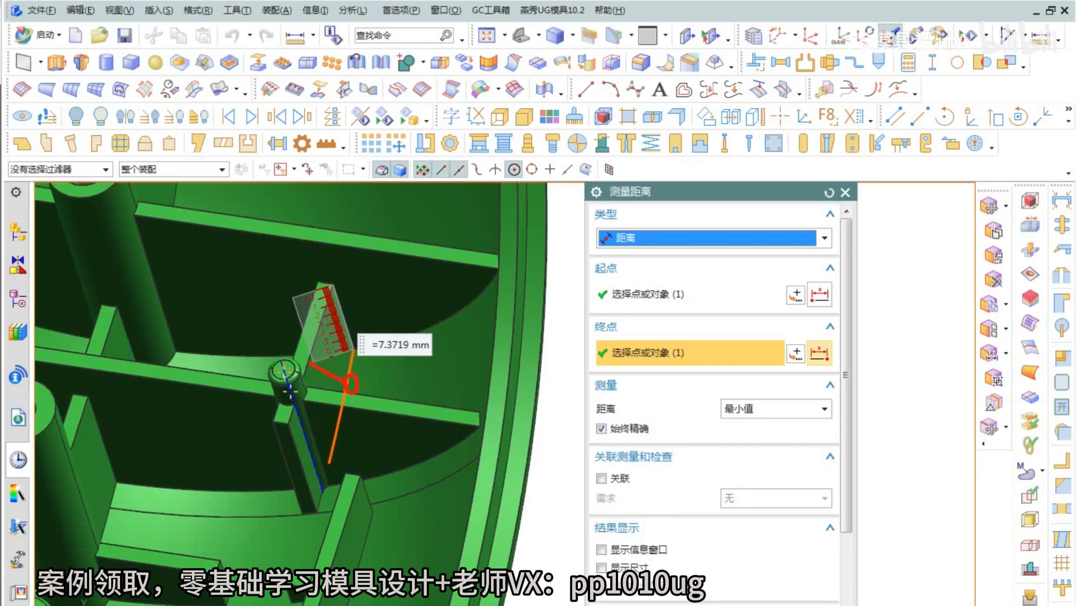
{"action": "left_click_drag", "start_coordinate": [368, 385], "coordinate": [371, 395]}
{"action": "left_click_drag", "start_coordinate": [383, 376], "coordinate": [376, 422]}
{"action": "key", "text": "Escape"}
{"action": "left_click", "coordinate": [846, 192]}
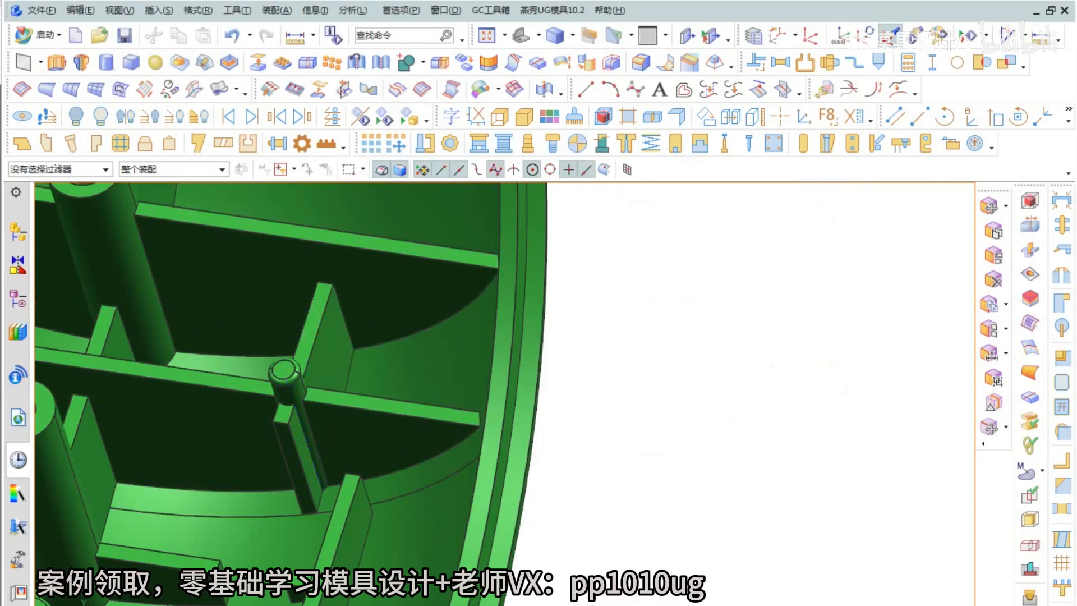
{"action": "left_click", "coordinate": [674, 377]}
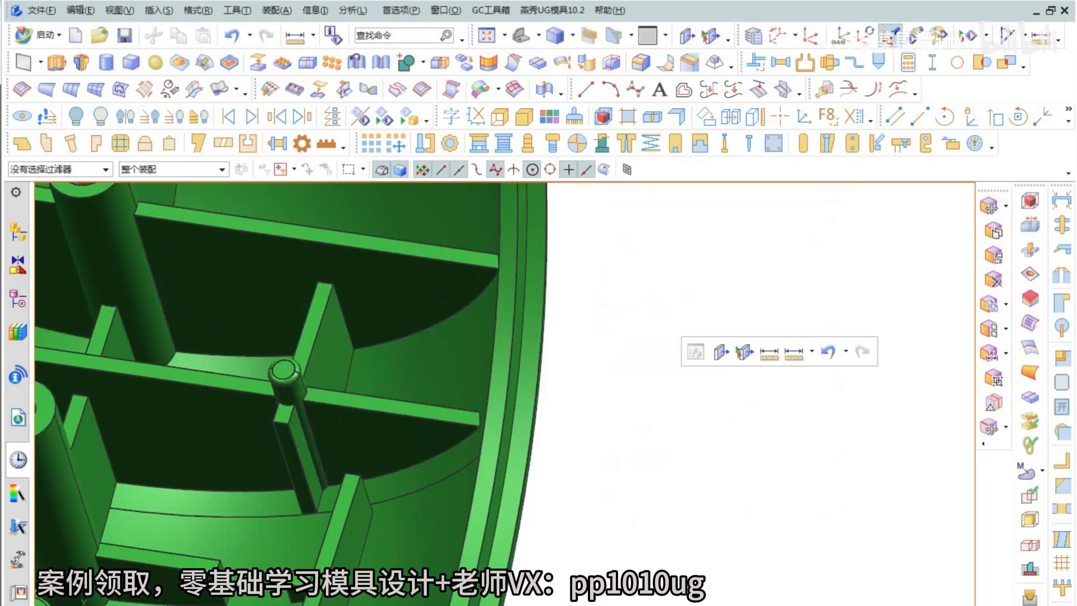
{"action": "scroll", "coordinate": [624, 360], "scroll_direction": "down", "scroll_amount": 2}
{"action": "middle_click_drag", "start_coordinate": [127, 460], "coordinate": [132, 483]}
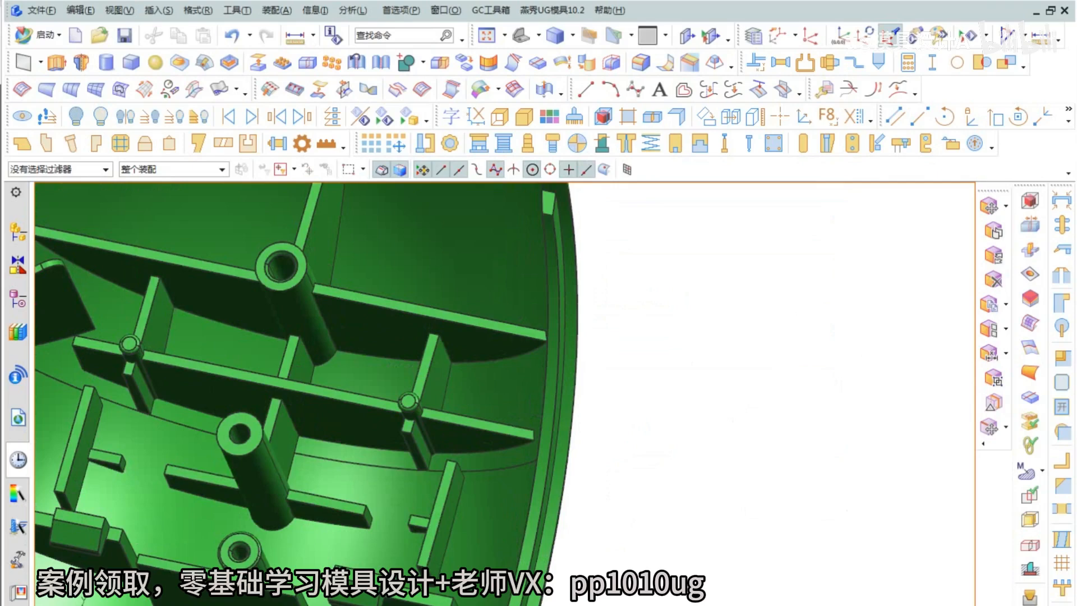
{"action": "left_click_drag", "start_coordinate": [670, 263], "coordinate": [671, 329]}
{"action": "left_click_drag", "start_coordinate": [671, 265], "coordinate": [681, 329]}
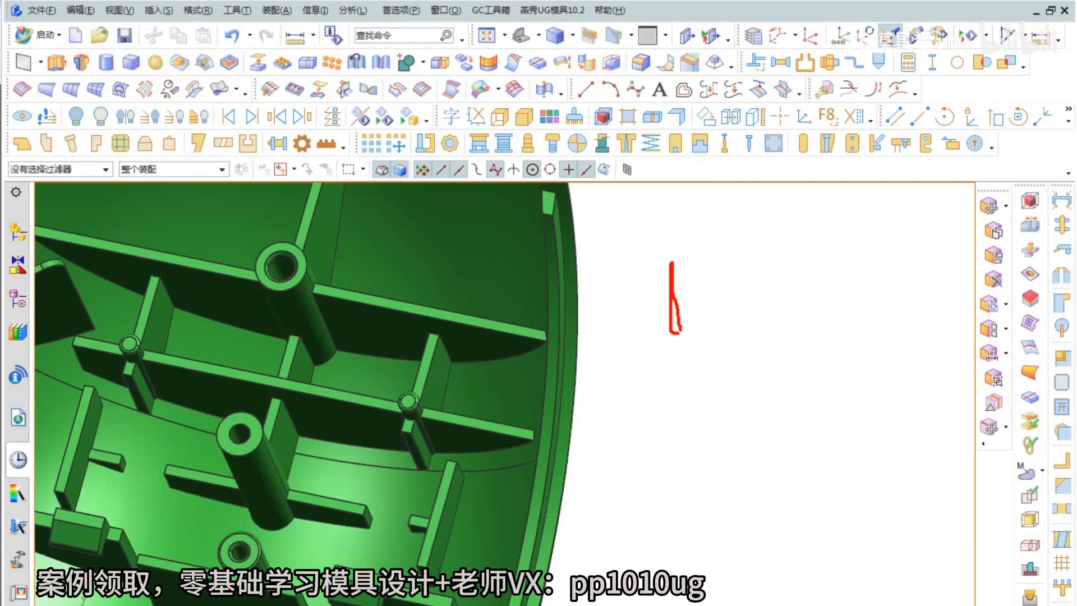
{"action": "mouse_move", "coordinate": [716, 270]}
{"action": "left_mouse_down"}
{"action": "mouse_move", "coordinate": [691, 310]}
{"action": "mouse_move", "coordinate": [715, 309]}
{"action": "left_mouse_up"}
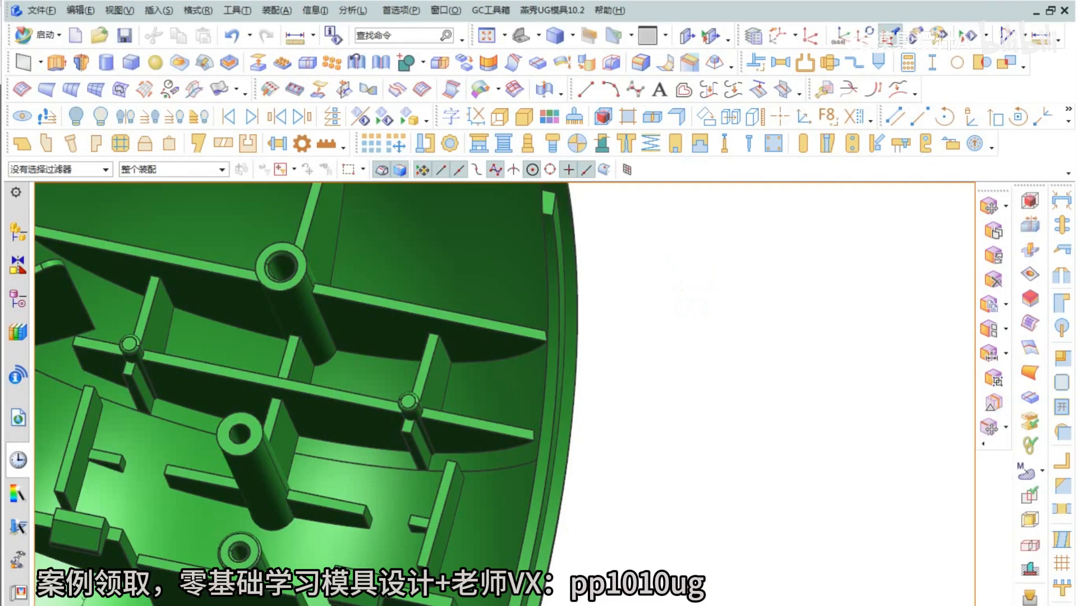
Calculate the draft angle for a material reduction of 0.1 over a wall height of 7.4
{"action": "left_click", "coordinate": [908, 62]}
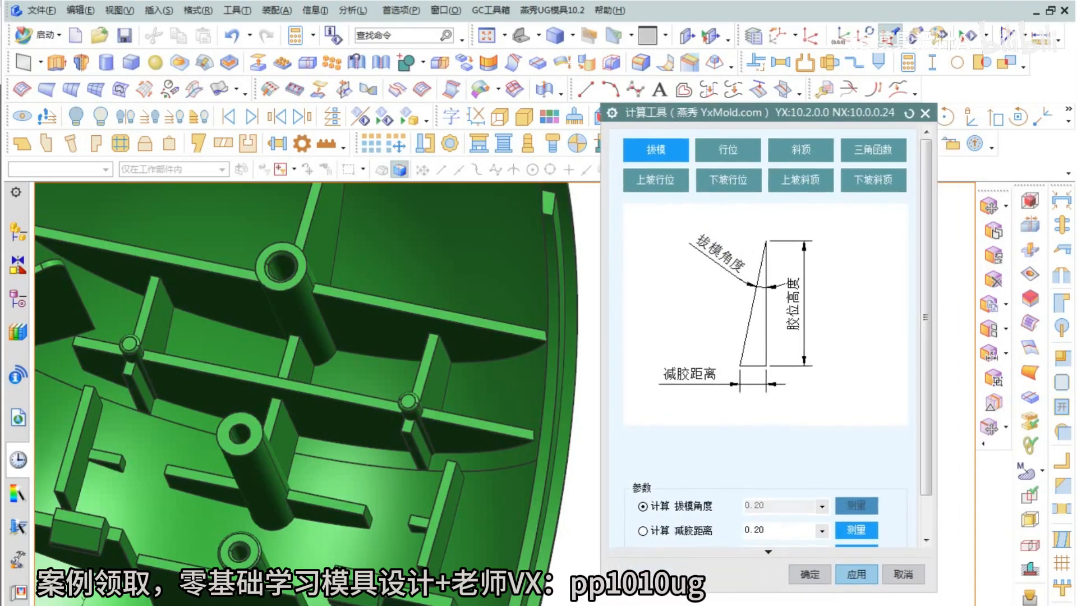
{"action": "left_click", "coordinate": [768, 552]}
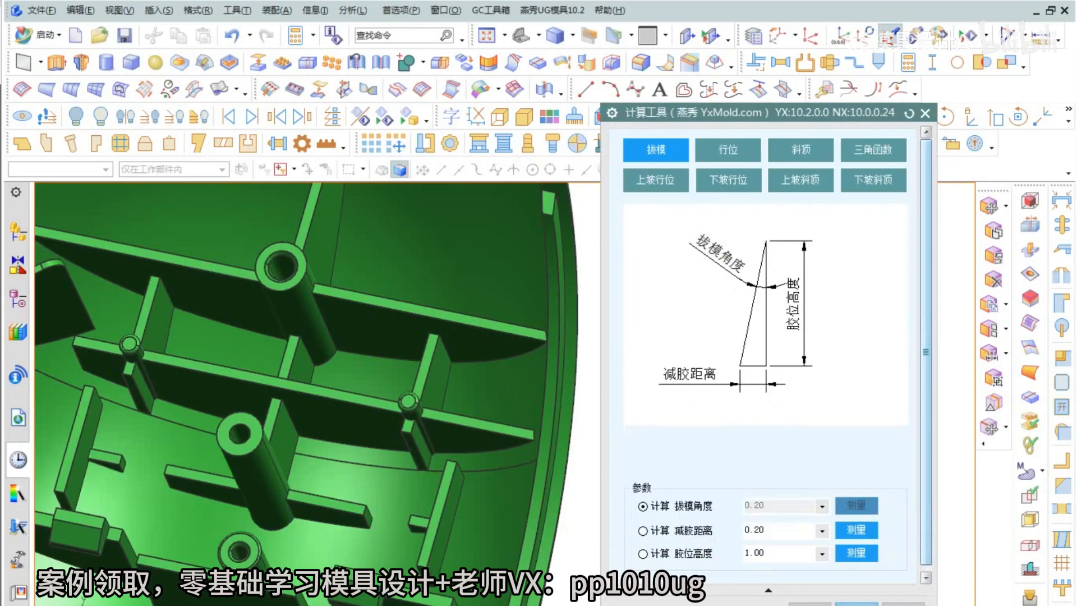
{"action": "double_click", "coordinate": [755, 530]}
{"action": "type", "text": "0.1"}
{"action": "key", "text": "Tab"}
{"action": "type", "text": "7.4"}
{"action": "key", "text": "Return"}
{"action": "left_click", "coordinate": [755, 529]}
{"action": "key", "text": "Escape"}
Start a From Edges draft in the default direction and pick the four top edges of the short rib running through the small pin
{"action": "left_click", "coordinate": [159, 10]}
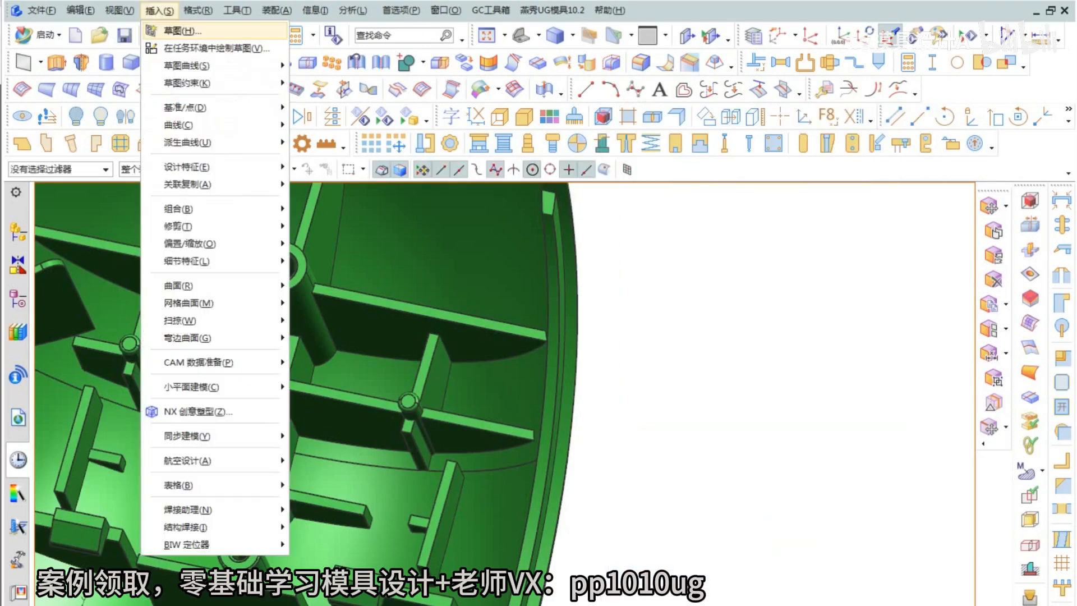
{"action": "mouse_move", "coordinate": [264, 275]}
{"action": "left_click", "coordinate": [373, 373]}
{"action": "scroll", "coordinate": [410, 385], "scroll_direction": "down", "scroll_amount": 5}
{"action": "middle_click_drag", "start_coordinate": [409, 385], "coordinate": [364, 359]}
{"action": "scroll", "coordinate": [349, 354], "scroll_direction": "up", "scroll_amount": 5}
{"action": "middle_click", "coordinate": [349, 353]}
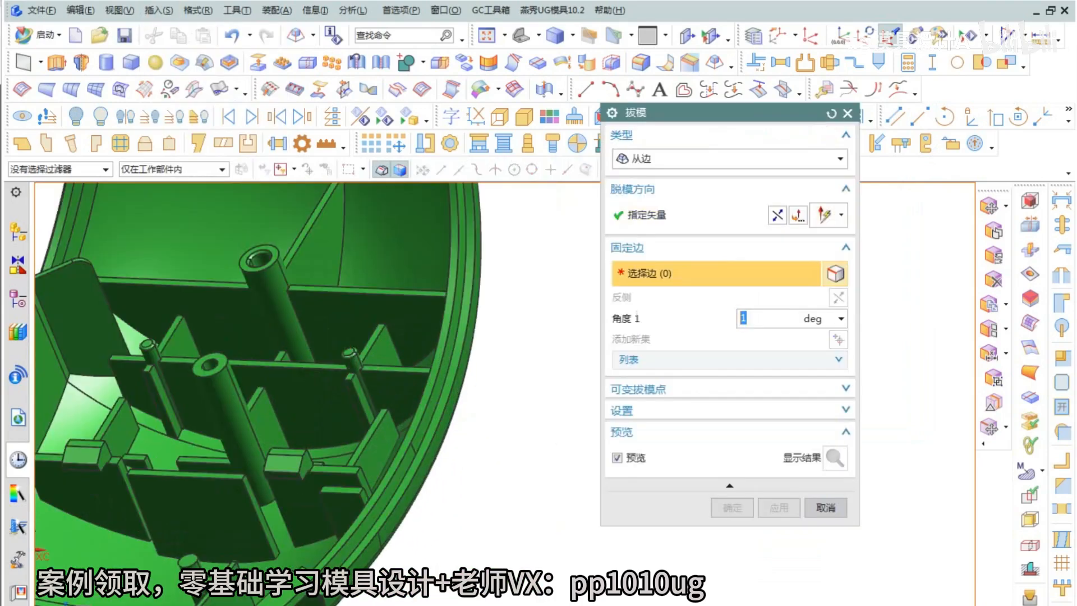
{"action": "scroll", "coordinate": [455, 303], "scroll_direction": "down", "scroll_amount": 5}
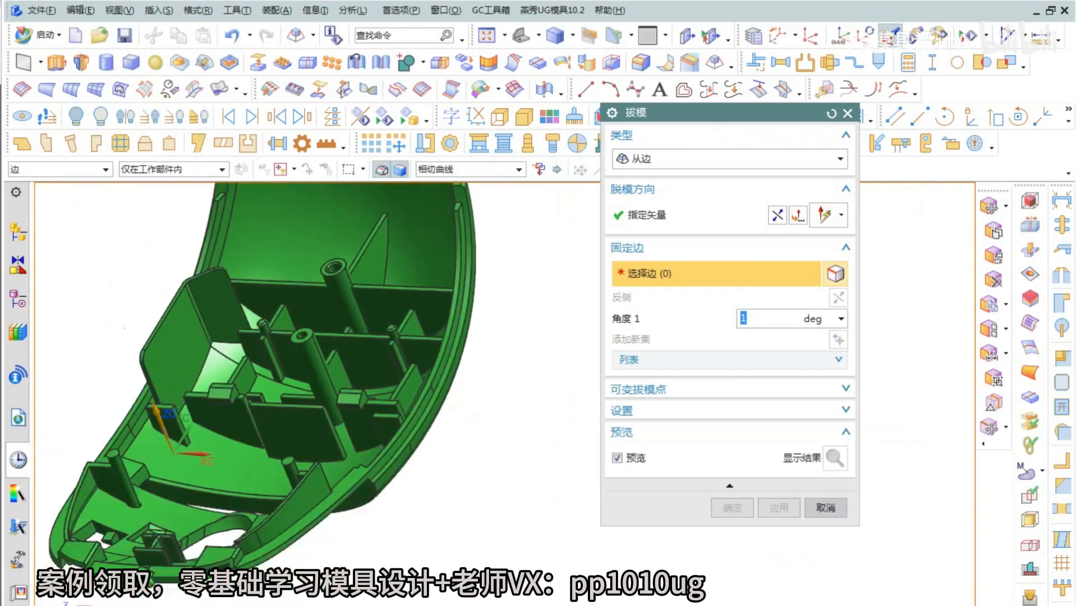
{"action": "middle_click_drag", "start_coordinate": [454, 303], "coordinate": [426, 314]}
{"action": "scroll", "coordinate": [418, 387], "scroll_direction": "up", "scroll_amount": 5}
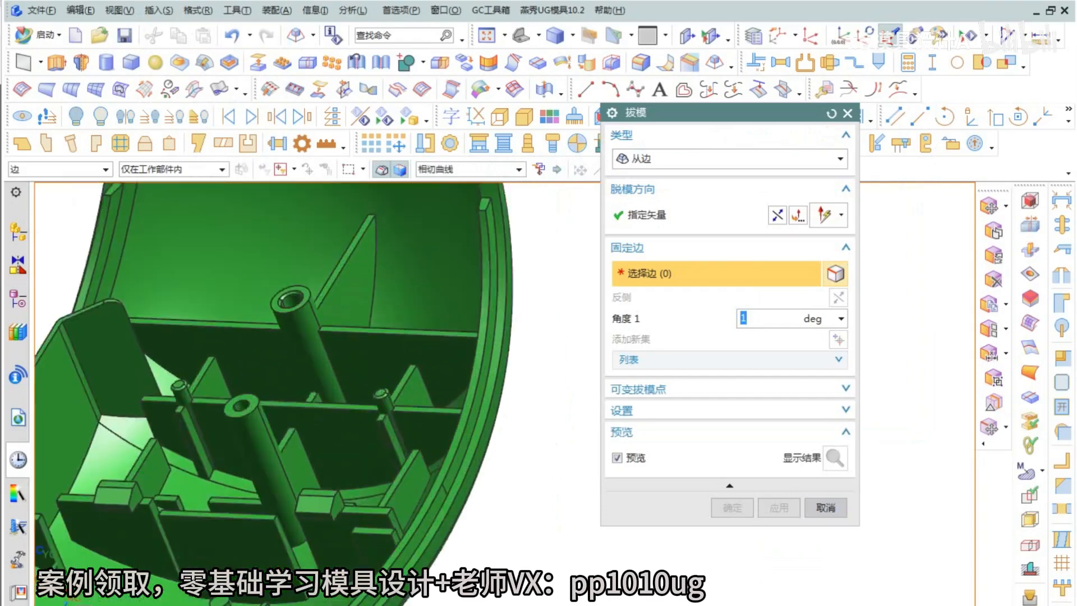
{"action": "left_click", "coordinate": [393, 383]}
{"action": "left_click", "coordinate": [384, 382]}
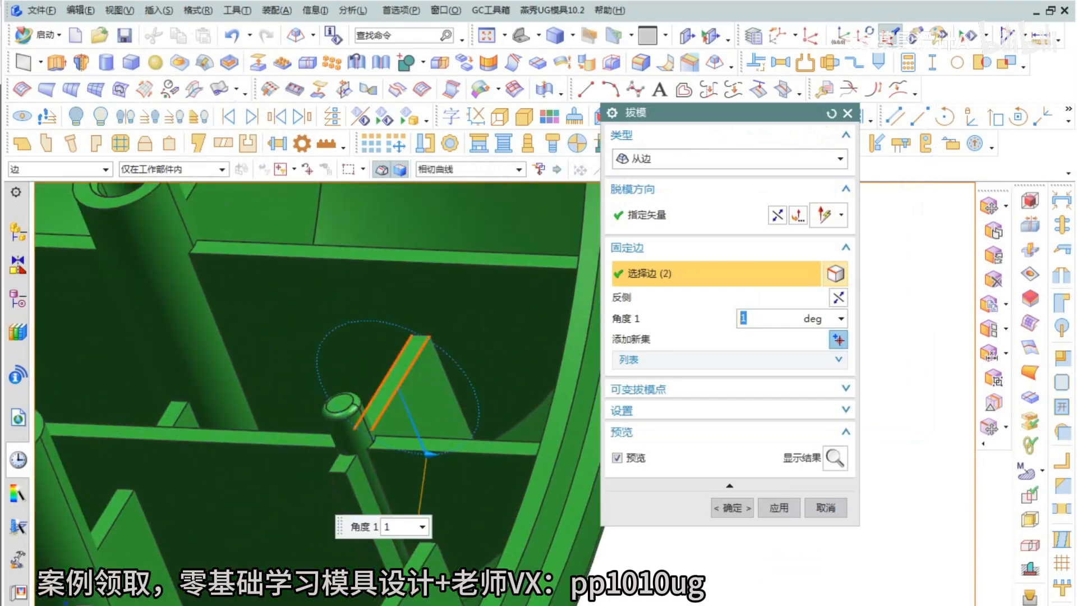
{"action": "scroll", "coordinate": [370, 478], "scroll_direction": "up", "scroll_amount": 4}
{"action": "left_click", "coordinate": [334, 434]}
{"action": "left_click", "coordinate": [292, 431]}
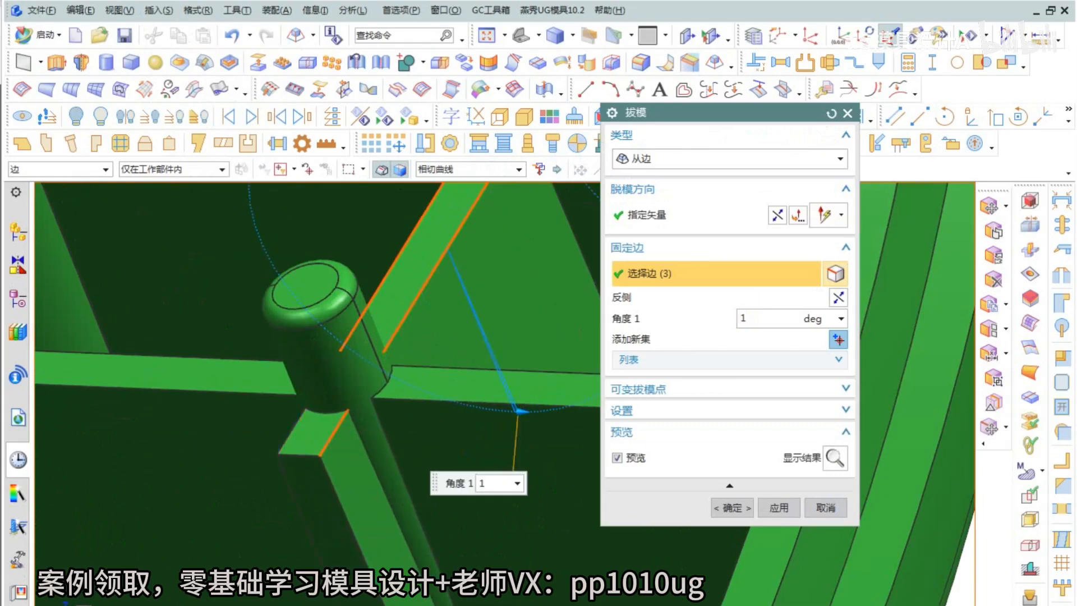
{"action": "scroll", "coordinate": [365, 350], "scroll_direction": "down", "scroll_amount": 6}
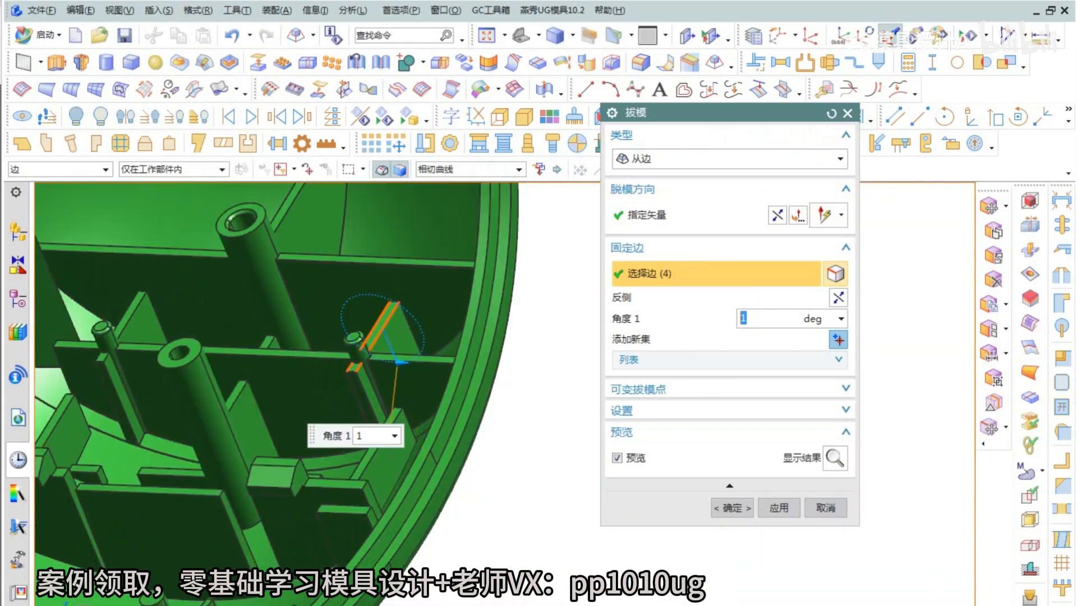
Set the draft angle to 0.77° and inspect the previewed draft along the short rib
{"action": "type", "text": "0.77"}
{"action": "key", "text": "Return"}
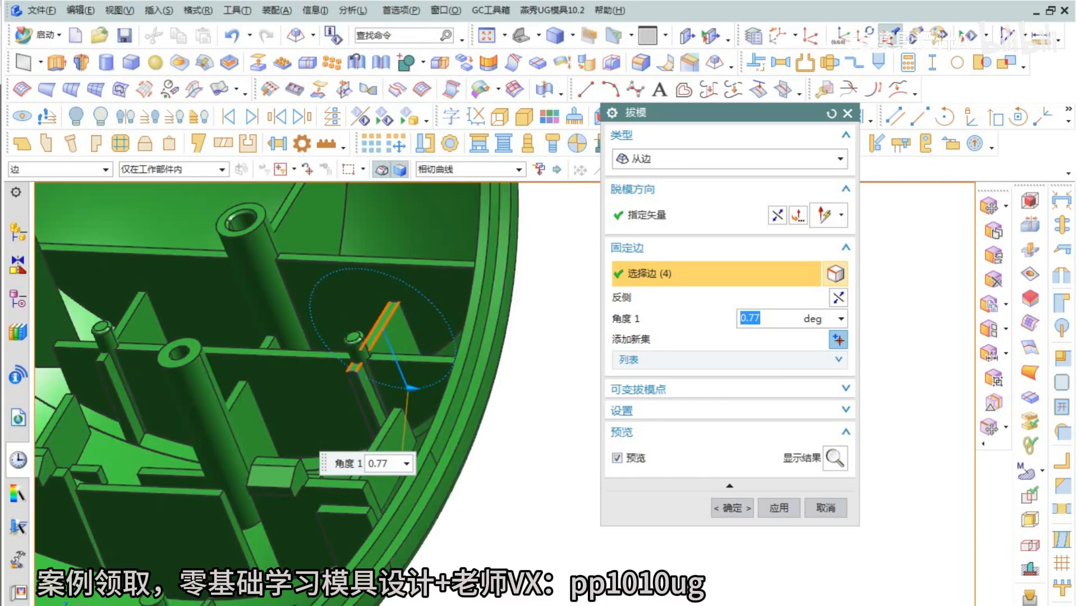
{"action": "middle_click_drag", "start_coordinate": [388, 286], "coordinate": [408, 337]}
{"action": "key", "text": "F8"}
{"action": "scroll", "coordinate": [408, 335], "scroll_direction": "up", "scroll_amount": 6}
{"action": "scroll", "coordinate": [319, 268], "scroll_direction": "up", "scroll_amount": 2}
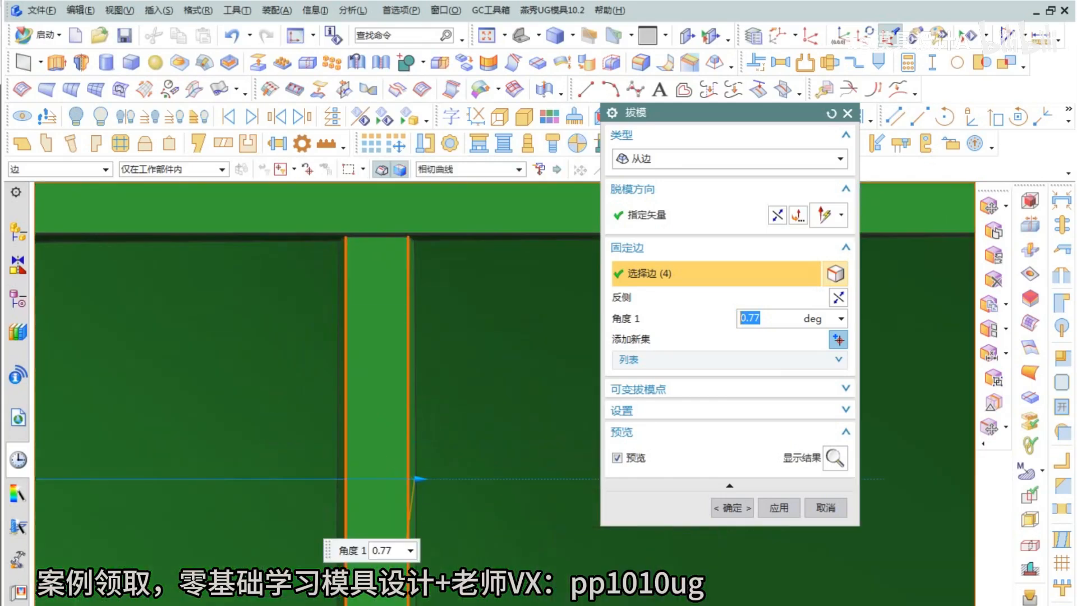
{"action": "scroll", "coordinate": [339, 352], "scroll_direction": "down", "scroll_amount": 7}
{"action": "middle_click_drag", "start_coordinate": [359, 387], "coordinate": [354, 338]}
{"action": "scroll", "coordinate": [353, 338], "scroll_direction": "up", "scroll_amount": 3}
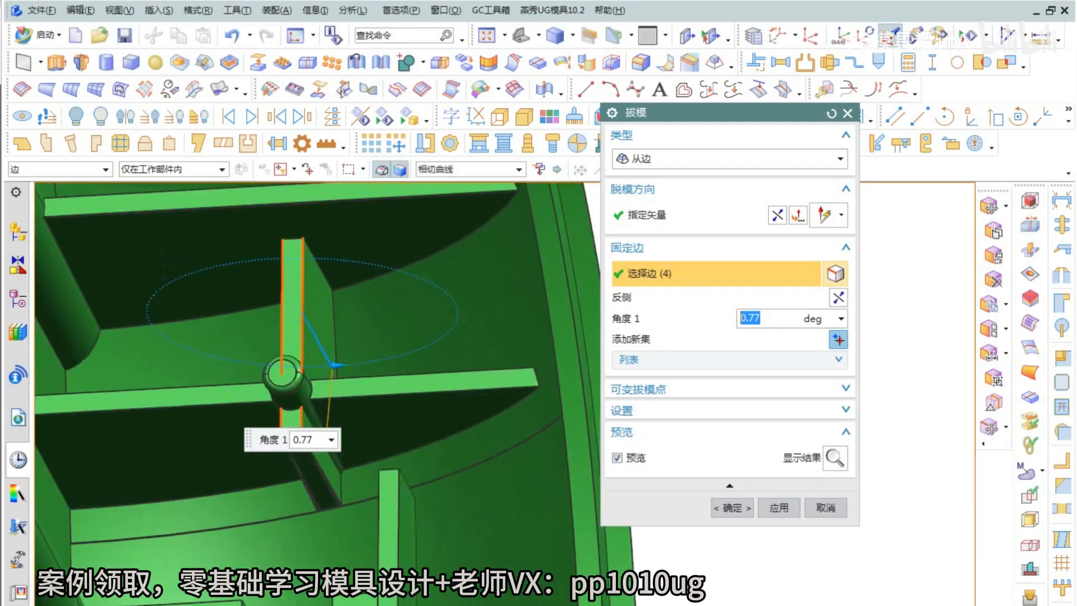
{"action": "scroll", "coordinate": [314, 337], "scroll_direction": "down", "scroll_amount": 1}
{"action": "middle_click_drag", "start_coordinate": [286, 334], "coordinate": [314, 329]}
{"action": "scroll", "coordinate": [312, 326], "scroll_direction": "up", "scroll_amount": 2}
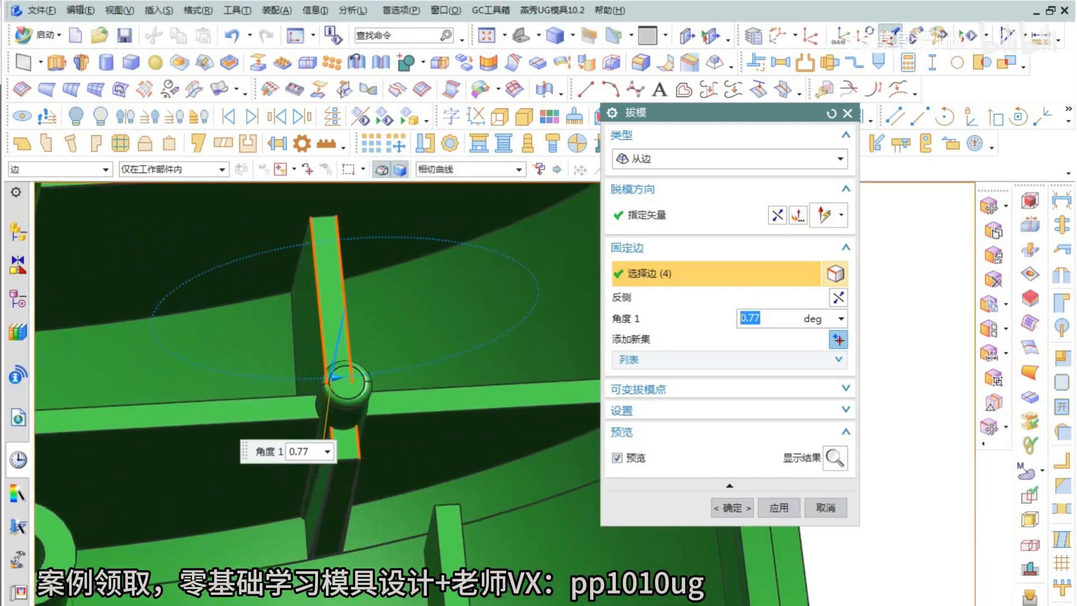
Set the draft angle to 0.75°, apply the draft to the short rib, and end the Draft command
{"action": "left_click", "coordinate": [756, 318]}
{"action": "type", "text": "5"}
{"action": "key", "text": "Return"}
{"action": "left_click", "coordinate": [779, 508]}
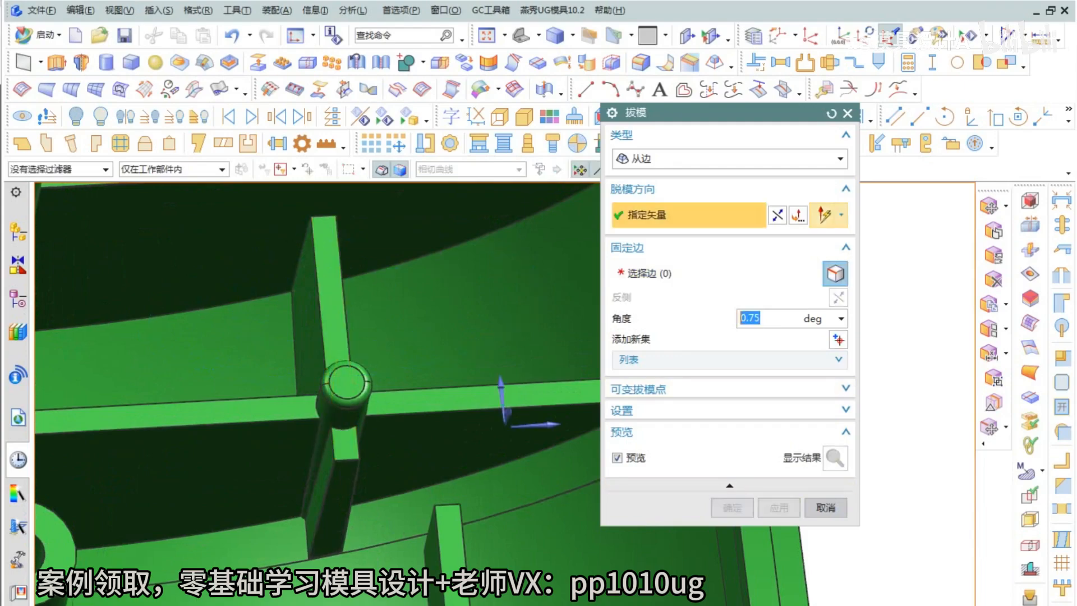
{"action": "left_click", "coordinate": [819, 507]}
{"action": "left_click", "coordinate": [1042, 36]}
{"action": "scroll", "coordinate": [303, 533], "scroll_direction": "up", "scroll_amount": 3}
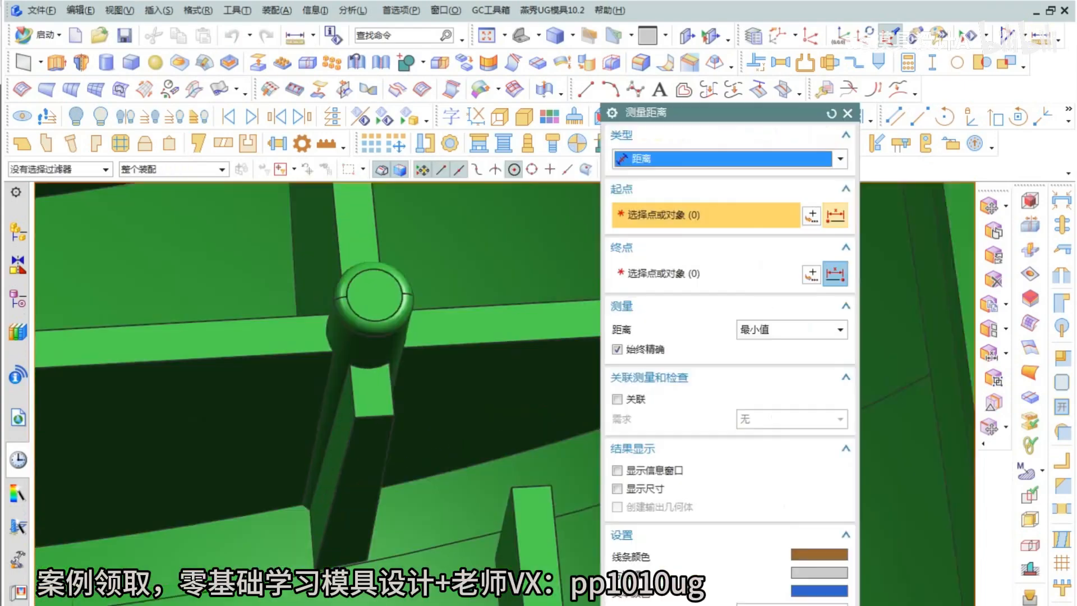
{"action": "left_click", "coordinate": [313, 542]}
{"action": "scroll", "coordinate": [392, 519], "scroll_direction": "down", "scroll_amount": 4}
{"action": "middle_click_drag", "start_coordinate": [393, 519], "coordinate": [365, 516]}
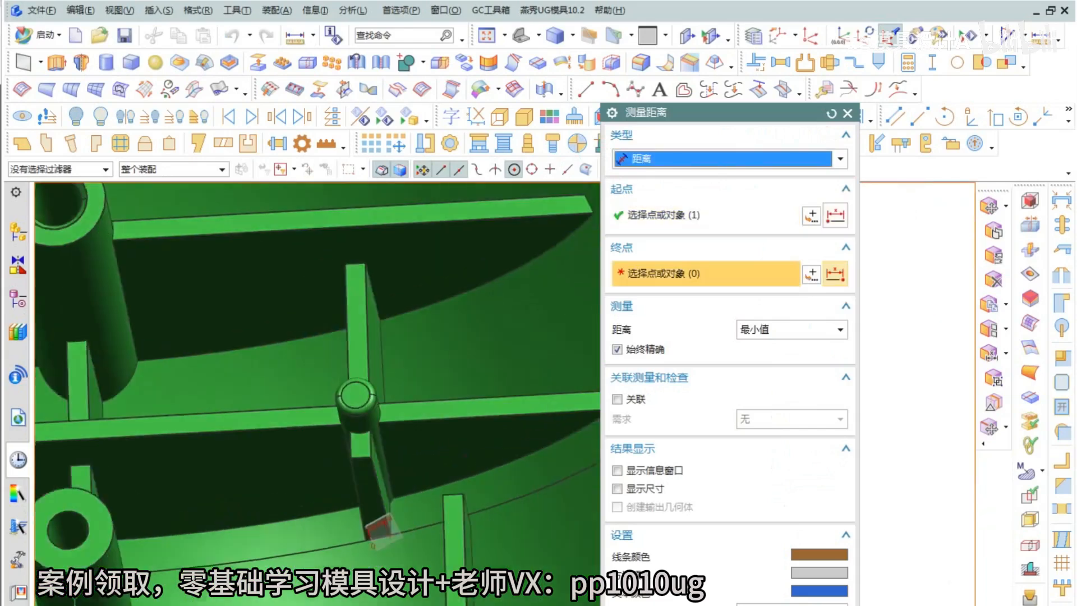
{"action": "scroll", "coordinate": [382, 505], "scroll_direction": "up", "scroll_amount": 4}
{"action": "key", "text": "Escape"}
Measure the thickness of the drafted short rib near its base below the small pin
{"action": "left_click", "coordinate": [1042, 36]}
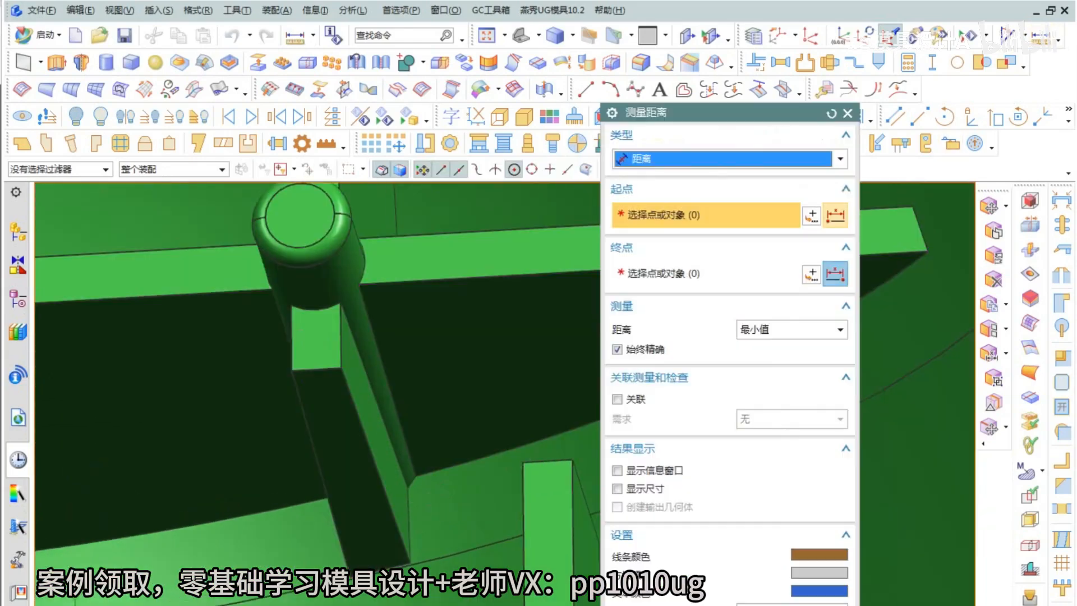
{"action": "left_click", "coordinate": [408, 534]}
{"action": "scroll", "coordinate": [407, 534], "scroll_direction": "down", "scroll_amount": 1}
{"action": "middle_click_drag", "start_coordinate": [407, 534], "coordinate": [449, 533]}
{"action": "scroll", "coordinate": [359, 505], "scroll_direction": "up", "scroll_amount": 2}
{"action": "middle_click_drag", "start_coordinate": [359, 505], "coordinate": [420, 546]}
{"action": "left_click", "coordinate": [337, 463]}
{"action": "scroll", "coordinate": [370, 516], "scroll_direction": "down", "scroll_amount": 2}
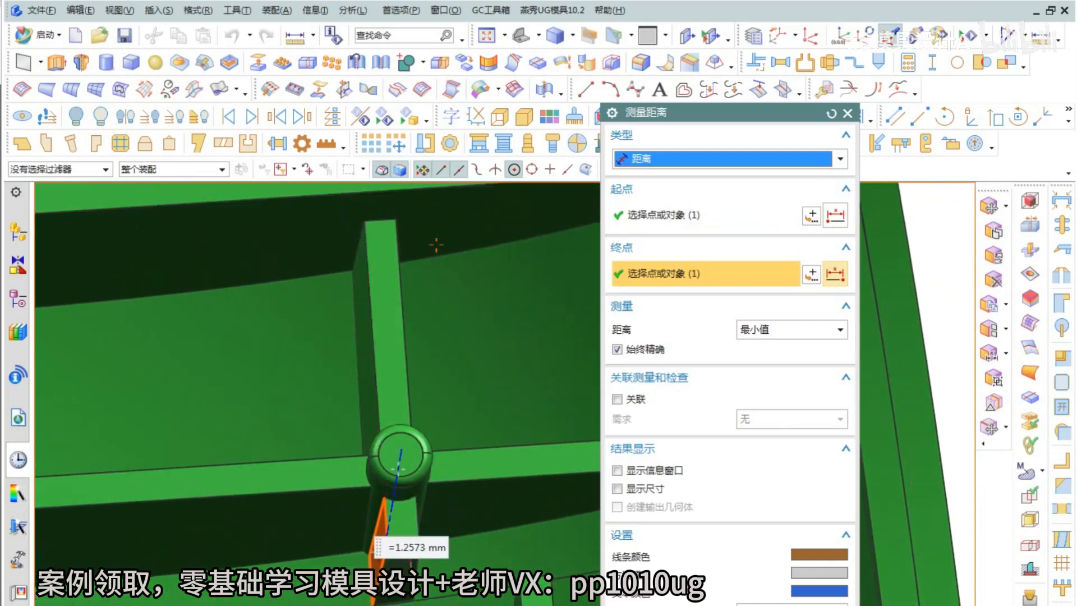
{"action": "key", "text": "Escape"}
Measure the drafted short rib's thickness along the section on the longer side of the small pin
{"action": "left_click", "coordinate": [1042, 35]}
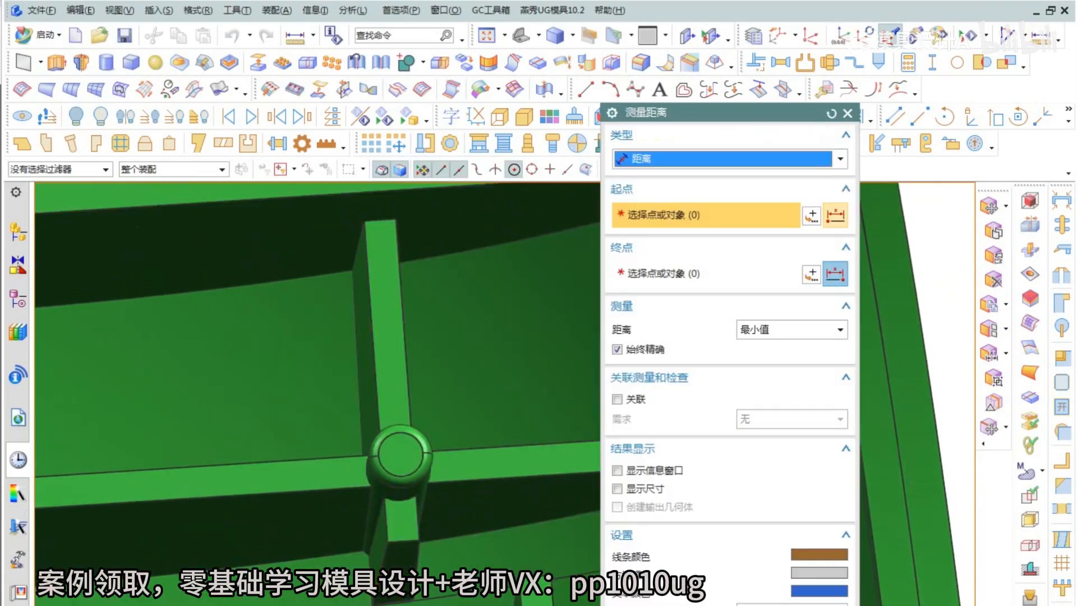
{"action": "middle_click_drag", "start_coordinate": [429, 323], "coordinate": [420, 343]}
{"action": "left_click", "coordinate": [370, 341]}
{"action": "left_click", "coordinate": [365, 340]}
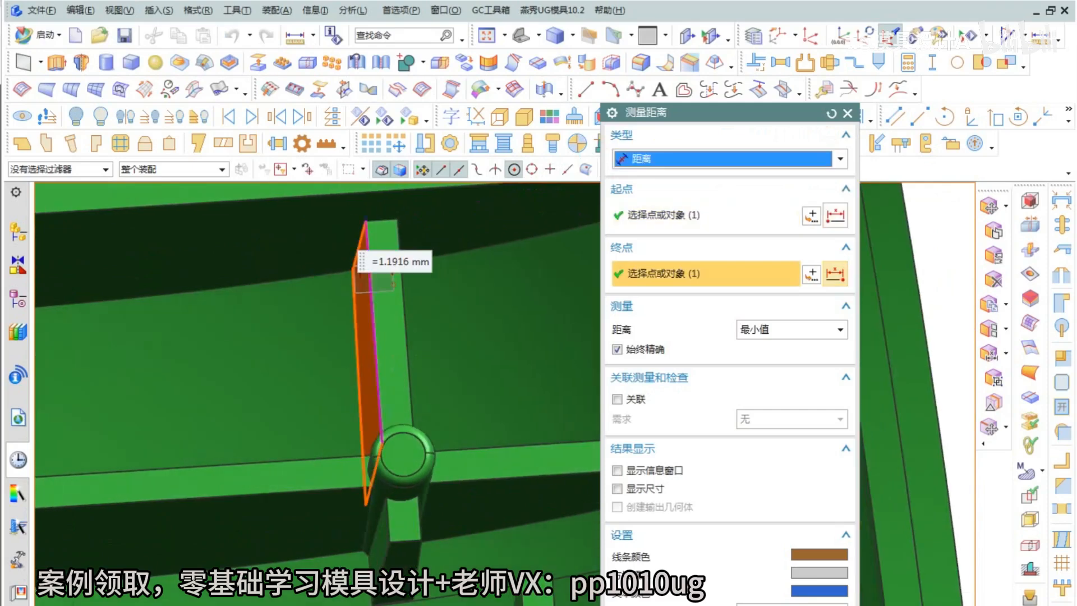
{"action": "scroll", "coordinate": [399, 547], "scroll_direction": "down", "scroll_amount": 3}
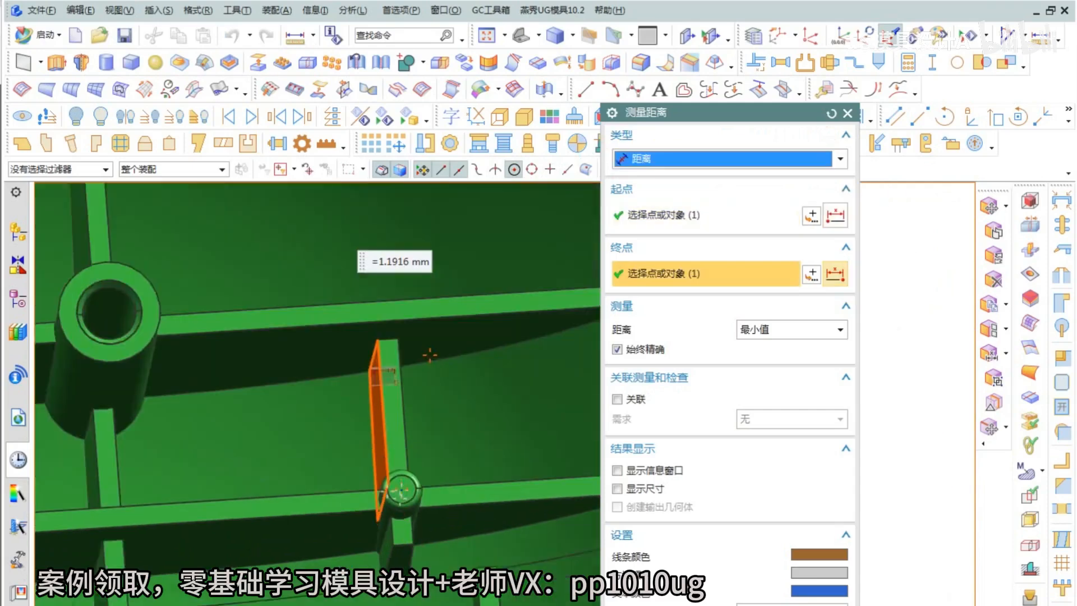
{"action": "key", "text": "Escape"}
Measure the width of the short rib's top face on the stub side of the small pin
{"action": "left_click", "coordinate": [1042, 36]}
{"action": "scroll", "coordinate": [409, 527], "scroll_direction": "up", "scroll_amount": 5}
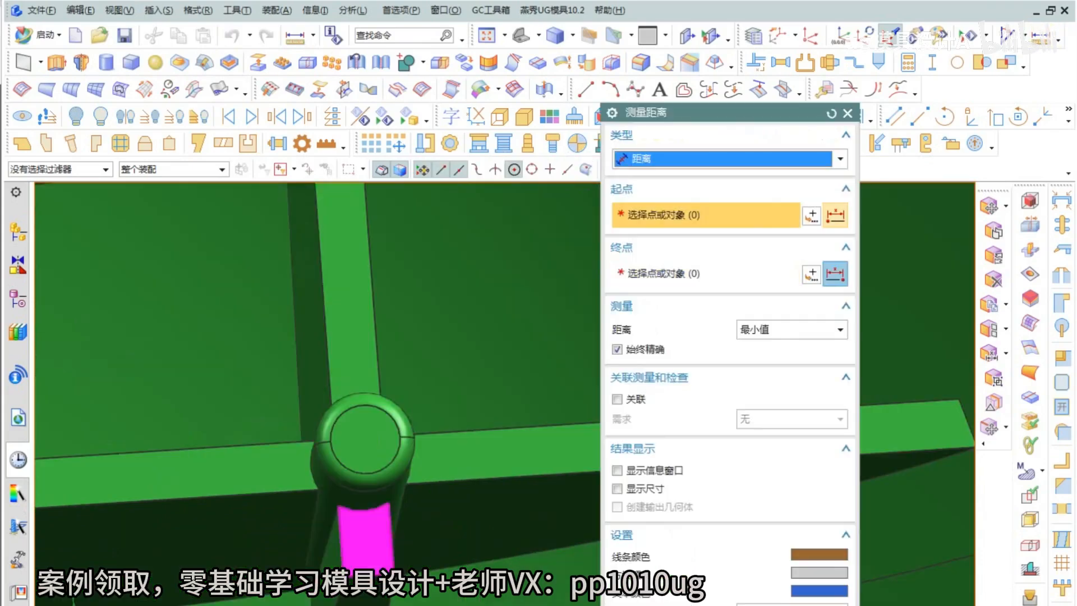
{"action": "left_click", "coordinate": [365, 556]}
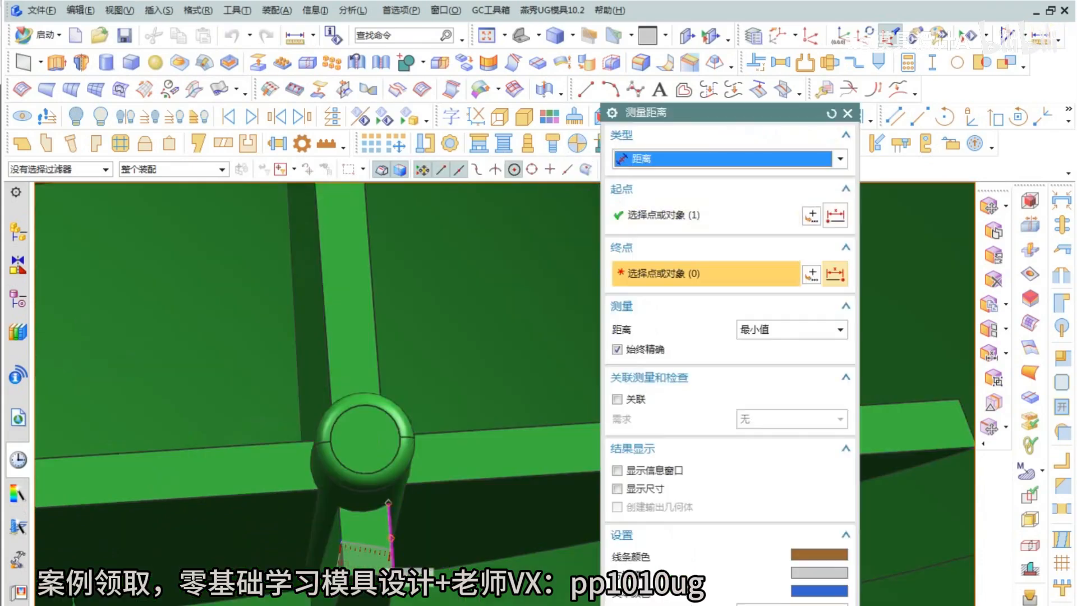
{"action": "left_click", "coordinate": [388, 504]}
{"action": "scroll", "coordinate": [370, 465], "scroll_direction": "down", "scroll_amount": 3}
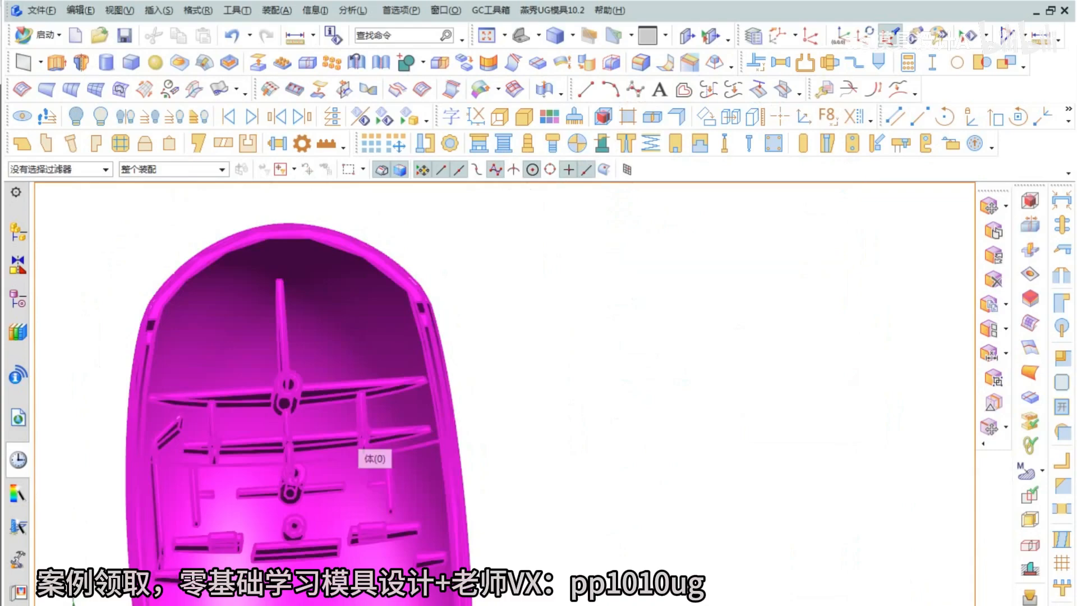
Examine the ribs and bosses from straight above and at an angle, displaying the shell with Face Analysis slope colours
{"action": "key", "text": "F8"}
{"action": "scroll", "coordinate": [347, 434], "scroll_direction": "up", "scroll_amount": 5}
{"action": "middle_click_drag", "start_coordinate": [347, 434], "coordinate": [479, 344], "text": "shift"}
{"action": "scroll", "coordinate": [482, 425], "scroll_direction": "down", "scroll_amount": 1}
{"action": "mouse_move", "coordinate": [471, 428]}
{"action": "middle_mouse_down", "text": "shift"}
{"action": "mouse_move", "coordinate": [482, 424]}
{"action": "mouse_move", "coordinate": [476, 448]}
{"action": "middle_mouse_up", "text": "shift"}
{"action": "scroll", "coordinate": [266, 482], "scroll_direction": "up", "scroll_amount": 1}
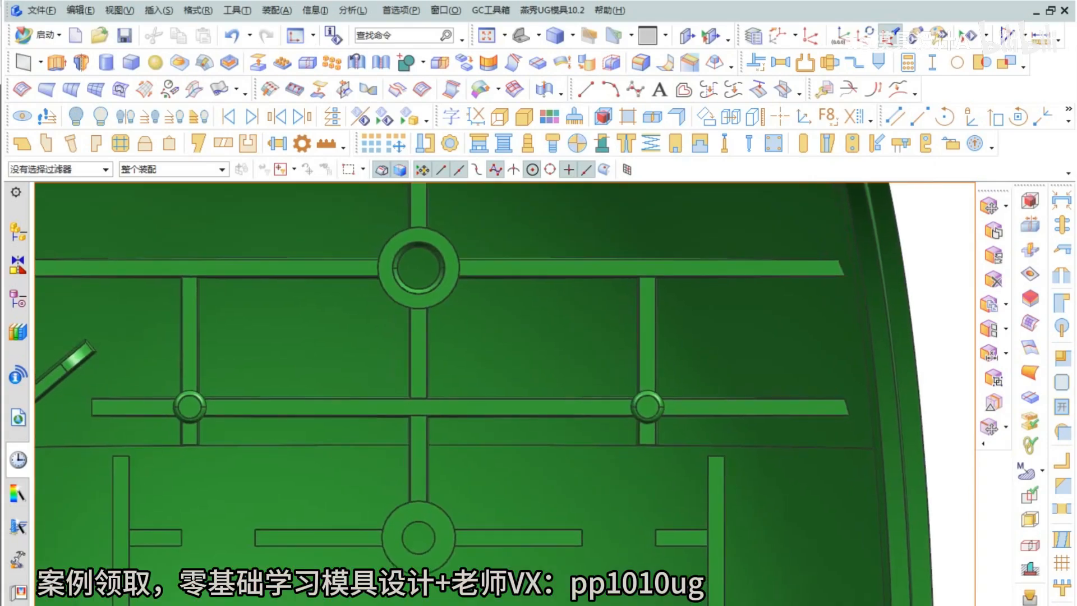
{"action": "scroll", "coordinate": [424, 406], "scroll_direction": "down", "scroll_amount": 4}
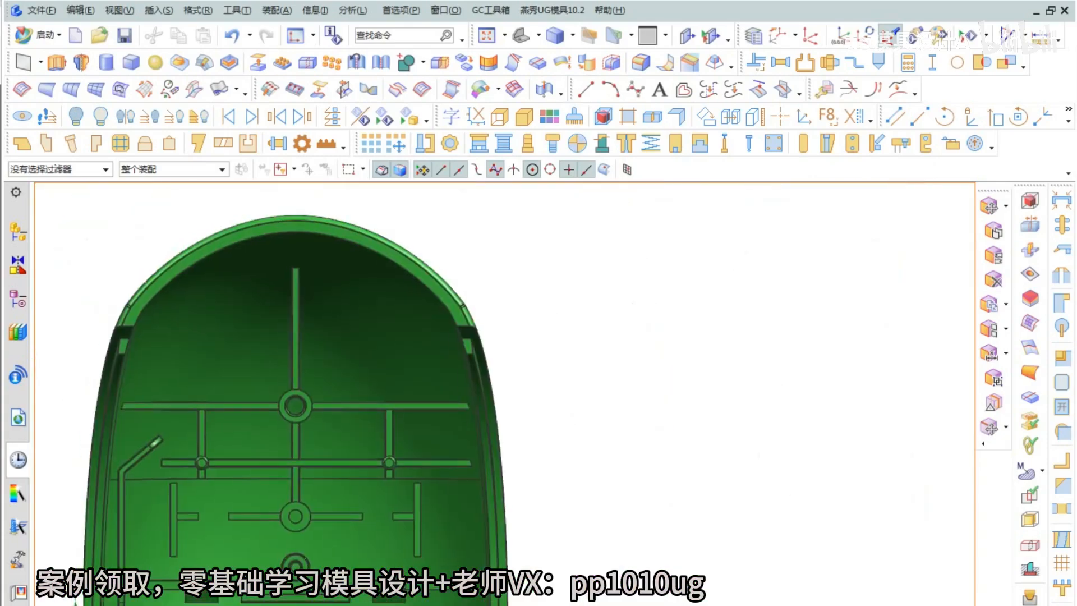
{"action": "middle_click_drag", "start_coordinate": [423, 406], "coordinate": [359, 482]}
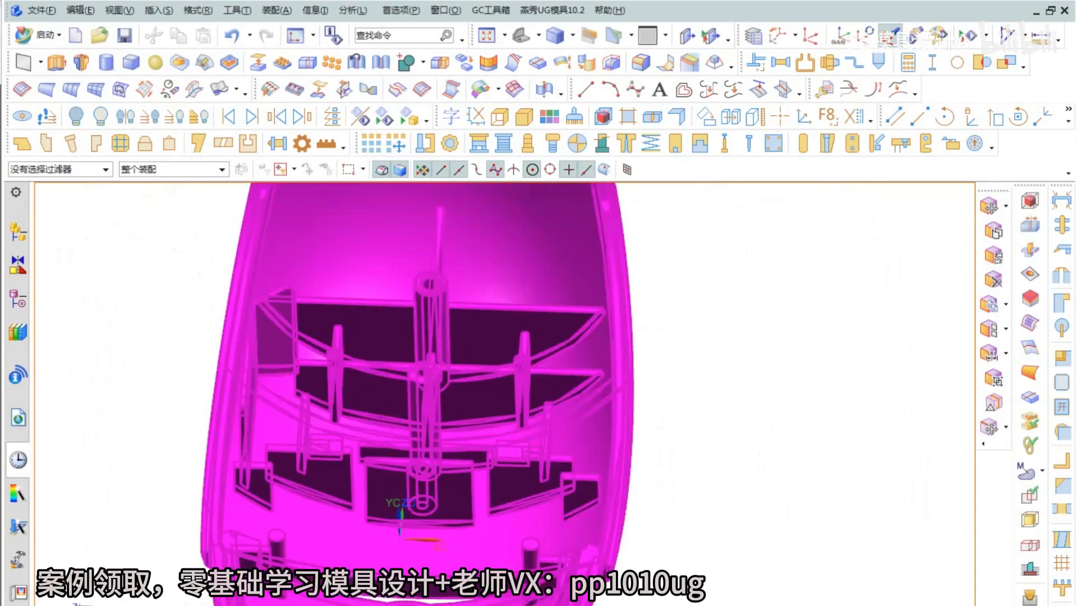
{"action": "right_click_drag", "start_coordinate": [753, 478], "coordinate": [782, 505]}
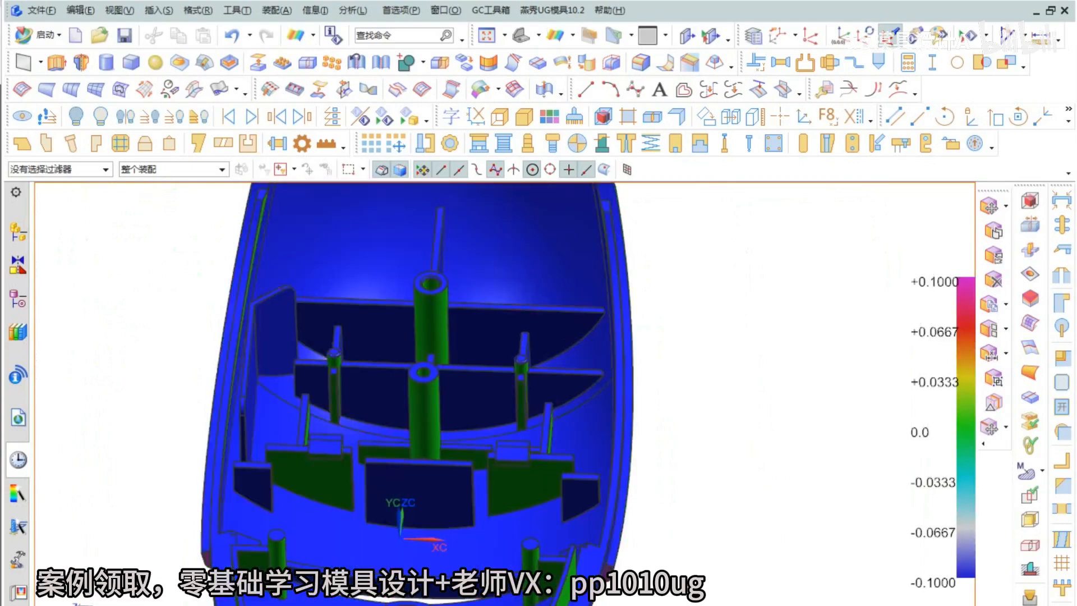
{"action": "middle_click_drag", "start_coordinate": [359, 483], "coordinate": [278, 530]}
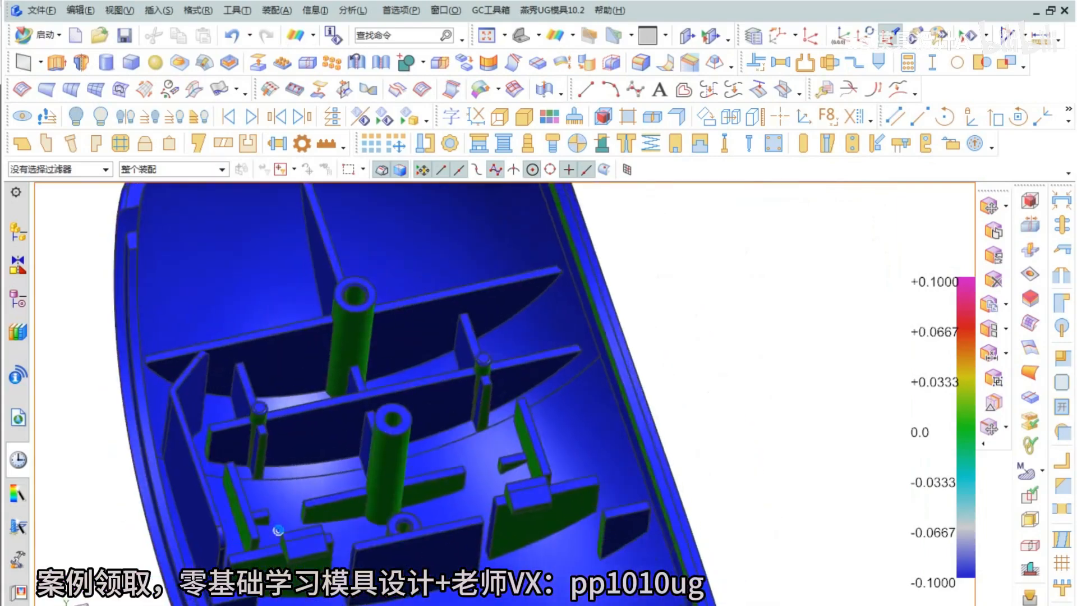
{"action": "scroll", "coordinate": [543, 475], "scroll_direction": "up", "scroll_amount": 3}
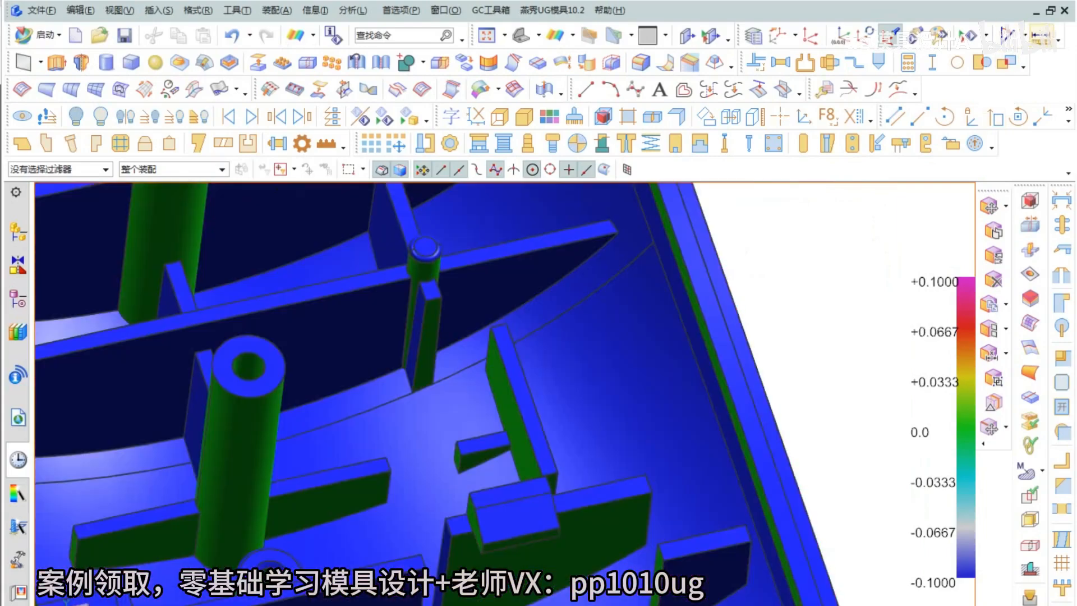
Measure the height of the low T-shaped rib from its top face to its base edge
{"action": "left_click", "coordinate": [1041, 36]}
{"action": "scroll", "coordinate": [500, 430], "scroll_direction": "up", "scroll_amount": 4}
{"action": "left_click", "coordinate": [586, 435]}
{"action": "scroll", "coordinate": [437, 439], "scroll_direction": "down", "scroll_amount": 3}
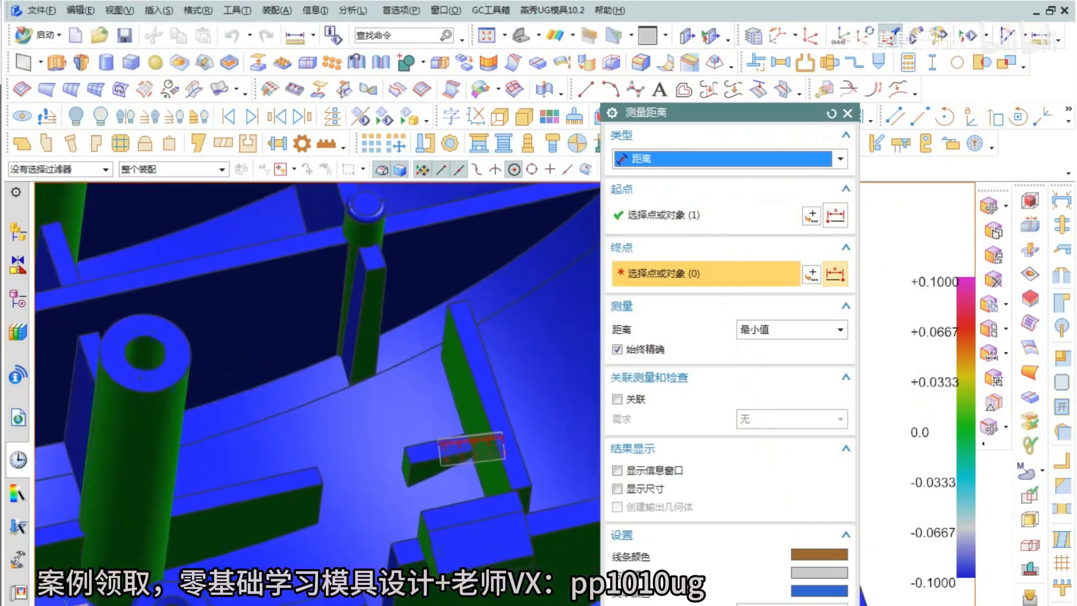
{"action": "middle_click_drag", "start_coordinate": [438, 441], "coordinate": [397, 449]}
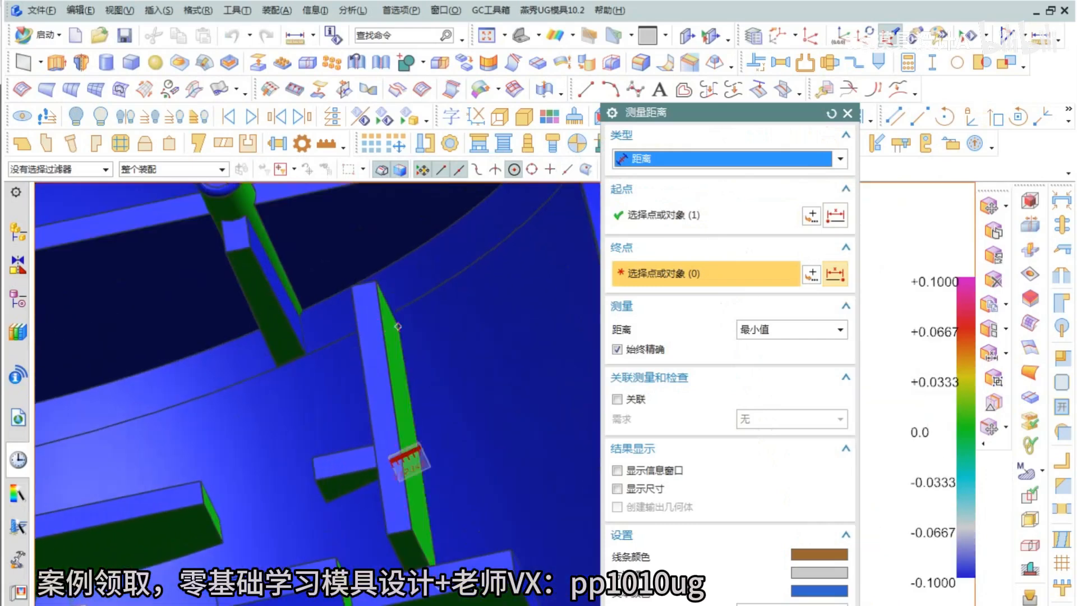
{"action": "left_click", "coordinate": [397, 328]}
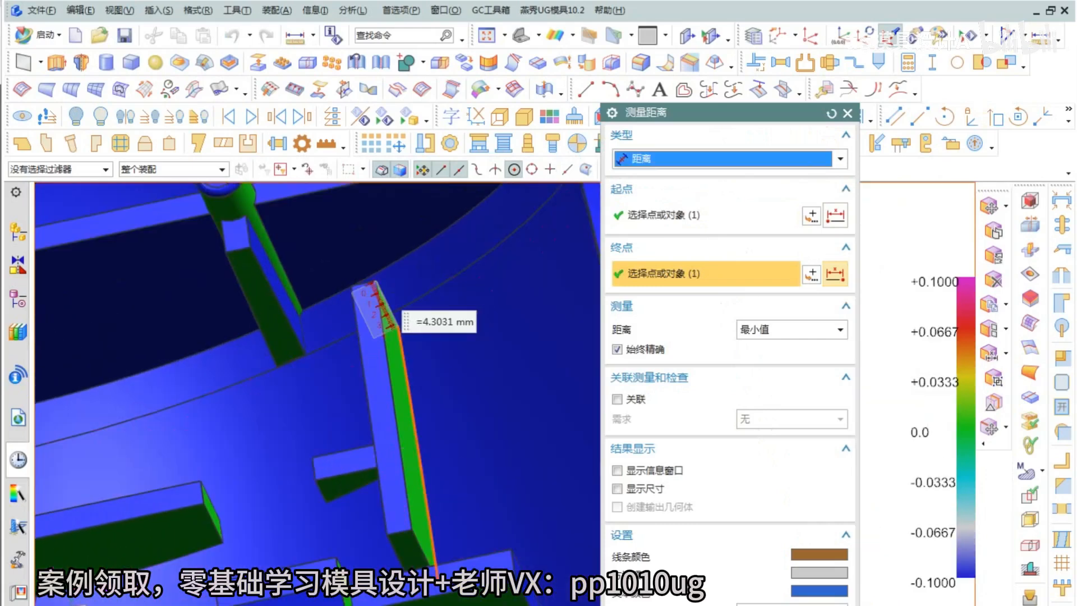
{"action": "key", "text": "Escape"}
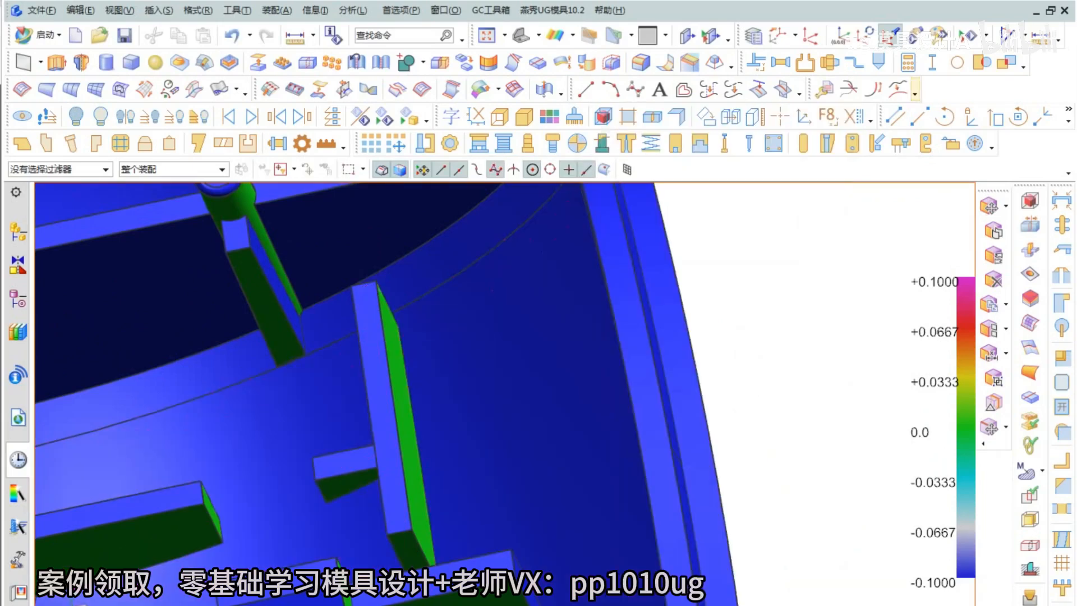
Calculate the T-shaped rib's draft angle from a material reduction of 0.1 and a height of 4.3
{"action": "left_click", "coordinate": [908, 63]}
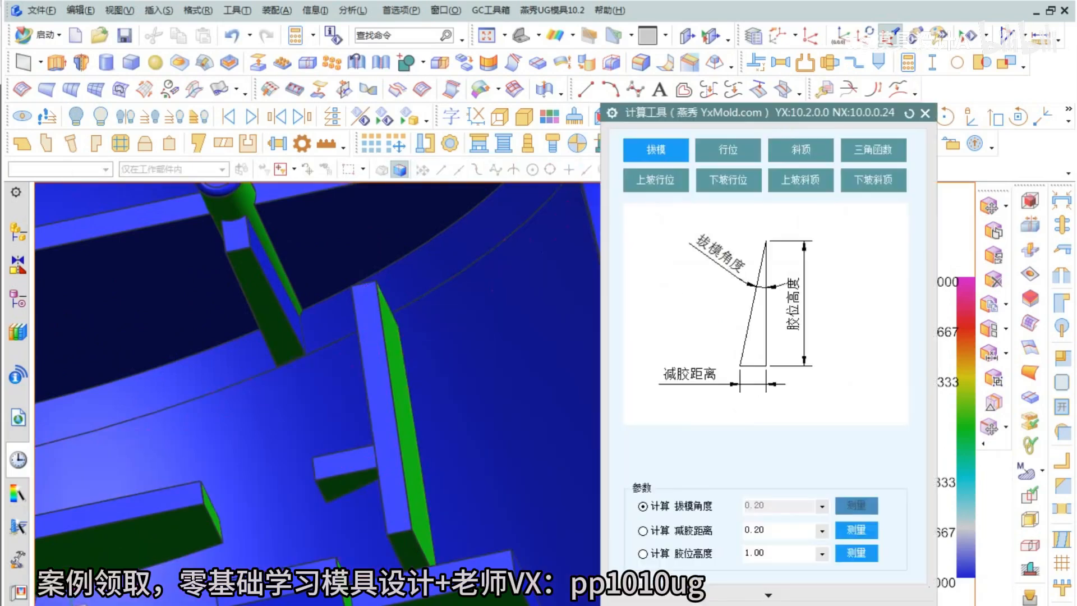
{"action": "double_click", "coordinate": [755, 530]}
{"action": "type", "text": "0.1"}
{"action": "key", "text": "Tab"}
{"action": "type", "text": "4.3"}
{"action": "key", "text": "Tab"}
{"action": "left_click", "coordinate": [925, 113]}
Apply a 1.3° From Edges draft to the T-shaped rib's long side faces, fixing its two long top edges
{"action": "left_click", "coordinate": [159, 10]}
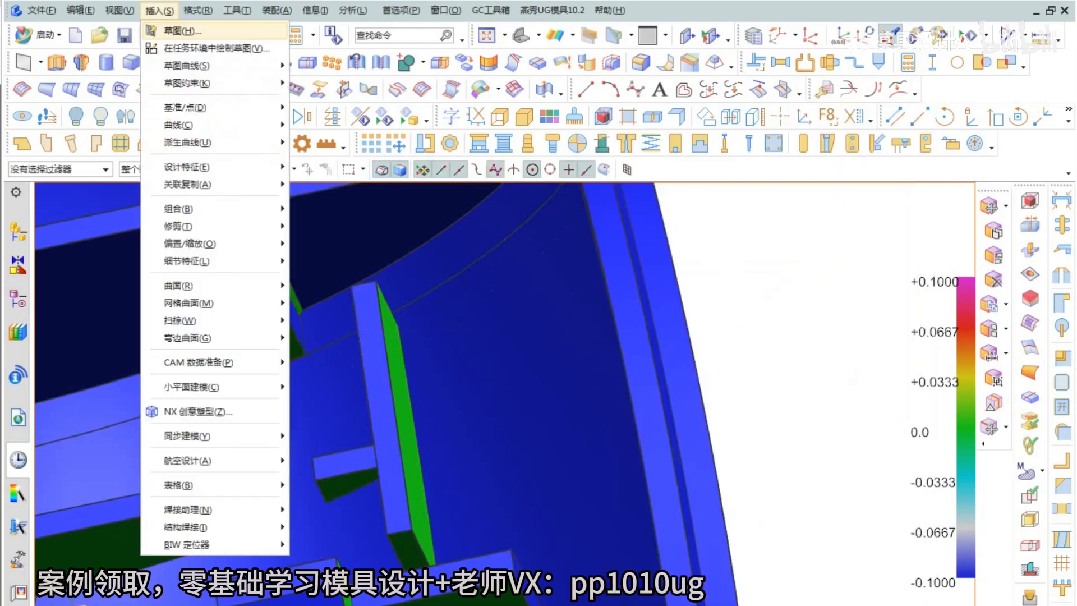
{"action": "mouse_move", "coordinate": [193, 259]}
{"action": "left_click", "coordinate": [328, 265]}
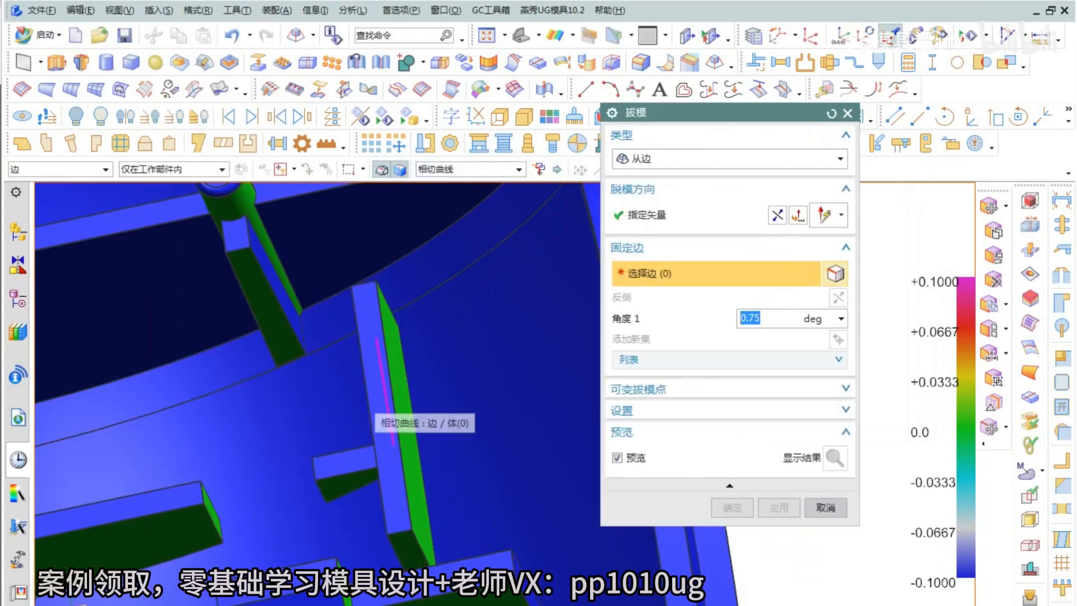
{"action": "left_click", "coordinate": [391, 393]}
{"action": "left_click", "coordinate": [411, 423]}
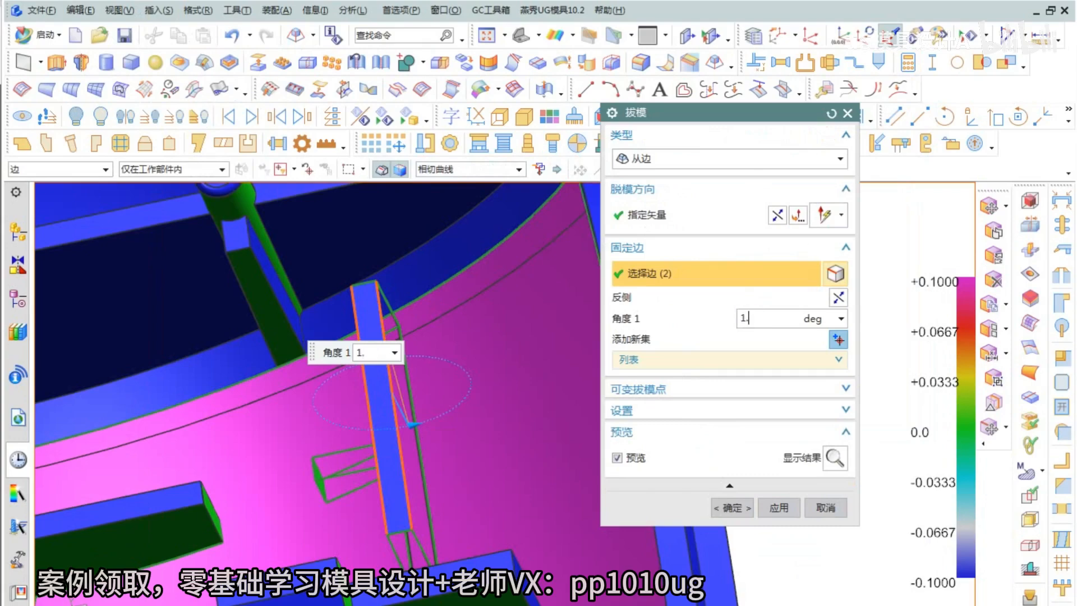
{"action": "type", "text": "3"}
{"action": "key", "text": "Return"}
{"action": "left_click", "coordinate": [779, 508]}
Apply a 0.5° From Edges draft to the end face of the short rib beside the small pin, using its base edge
{"action": "scroll", "coordinate": [470, 385], "scroll_direction": "down", "scroll_amount": 6}
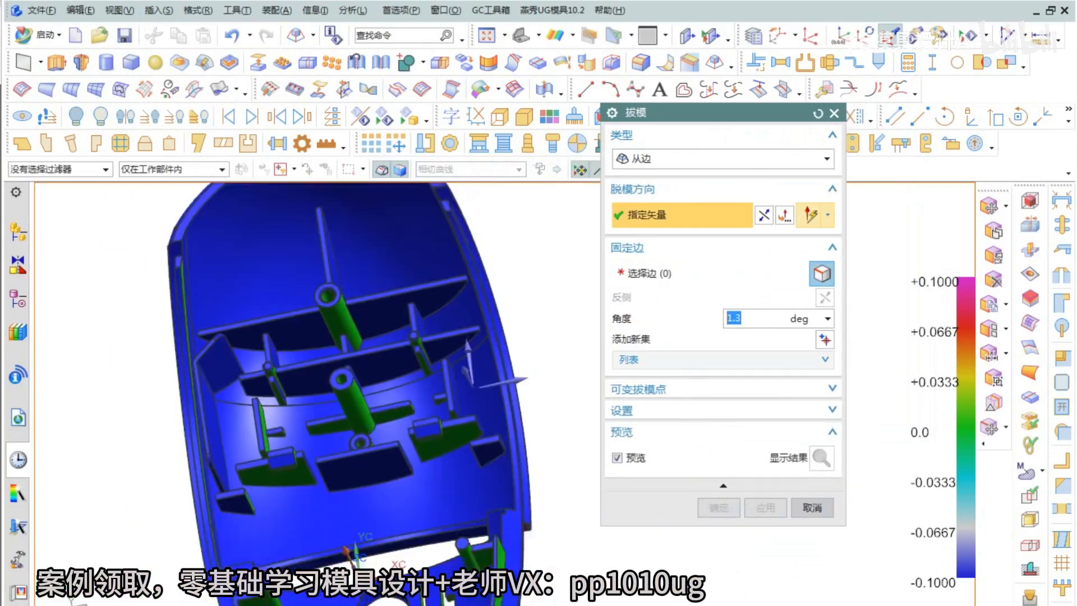
{"action": "middle_click_drag", "start_coordinate": [319, 433], "coordinate": [449, 371]}
{"action": "scroll", "coordinate": [373, 342], "scroll_direction": "up", "scroll_amount": 2}
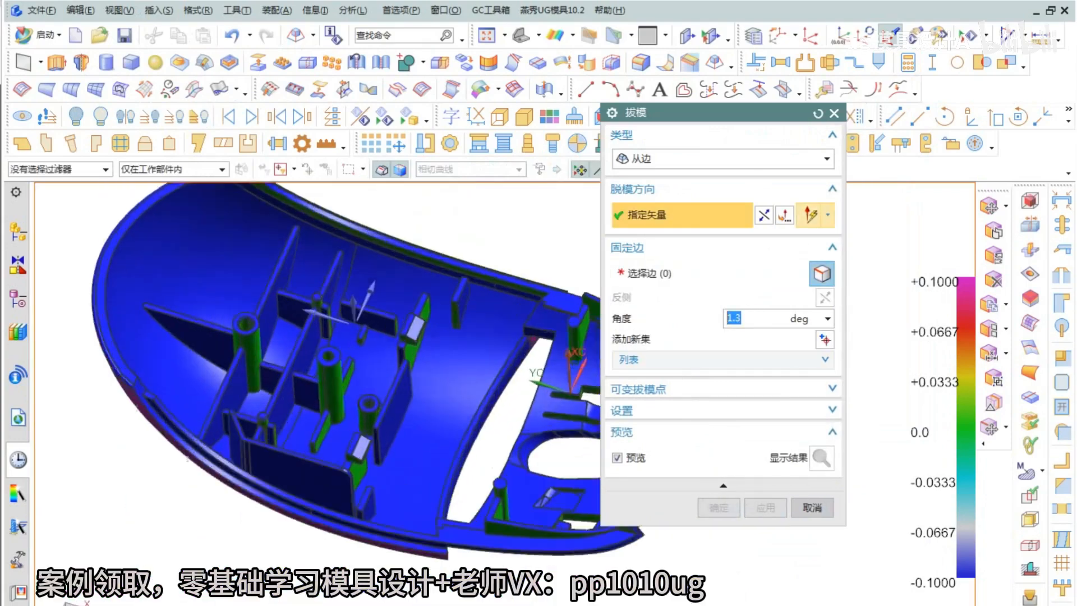
{"action": "scroll", "coordinate": [337, 314], "scroll_direction": "up", "scroll_amount": 4}
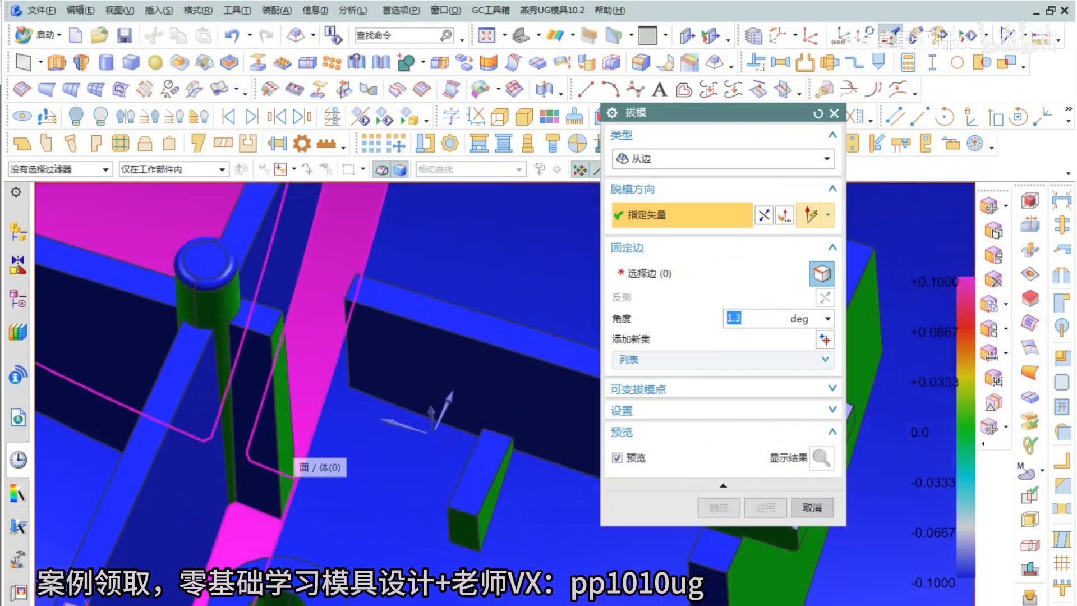
{"action": "middle_click", "coordinate": [293, 455]}
{"action": "scroll", "coordinate": [299, 505], "scroll_direction": "up", "scroll_amount": 3}
{"action": "left_click", "coordinate": [277, 492]}
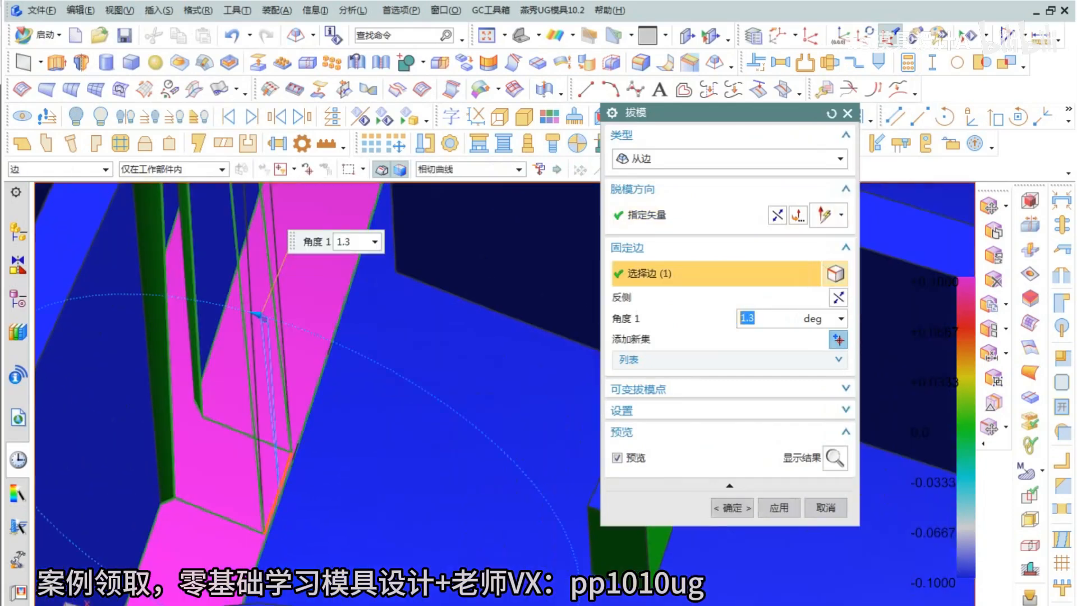
{"action": "key", "text": "Return"}
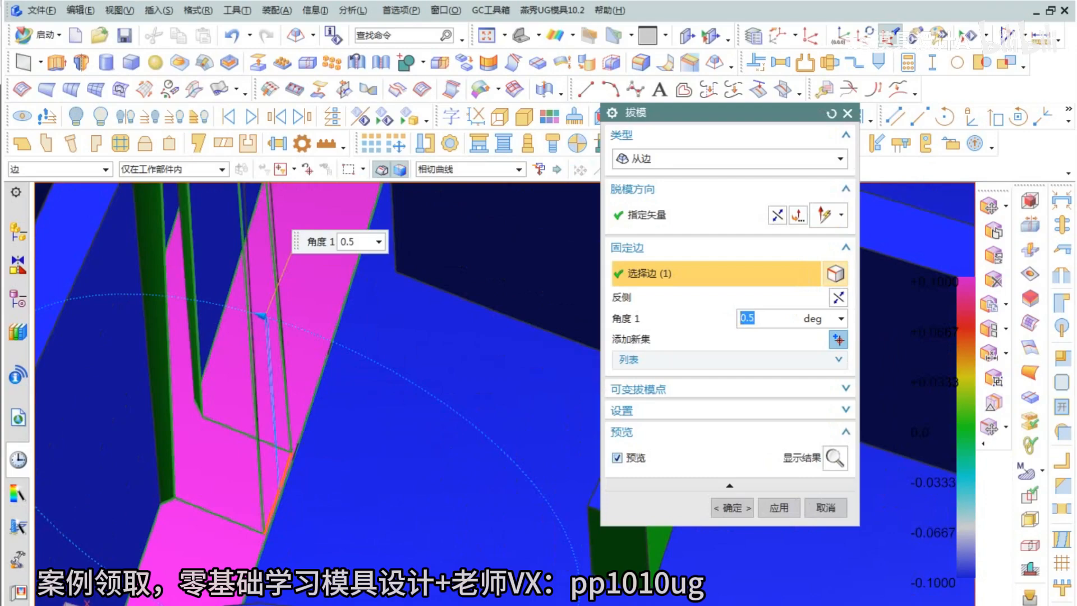
{"action": "left_click", "coordinate": [779, 508]}
{"action": "scroll", "coordinate": [461, 465], "scroll_direction": "down", "scroll_amount": 5}
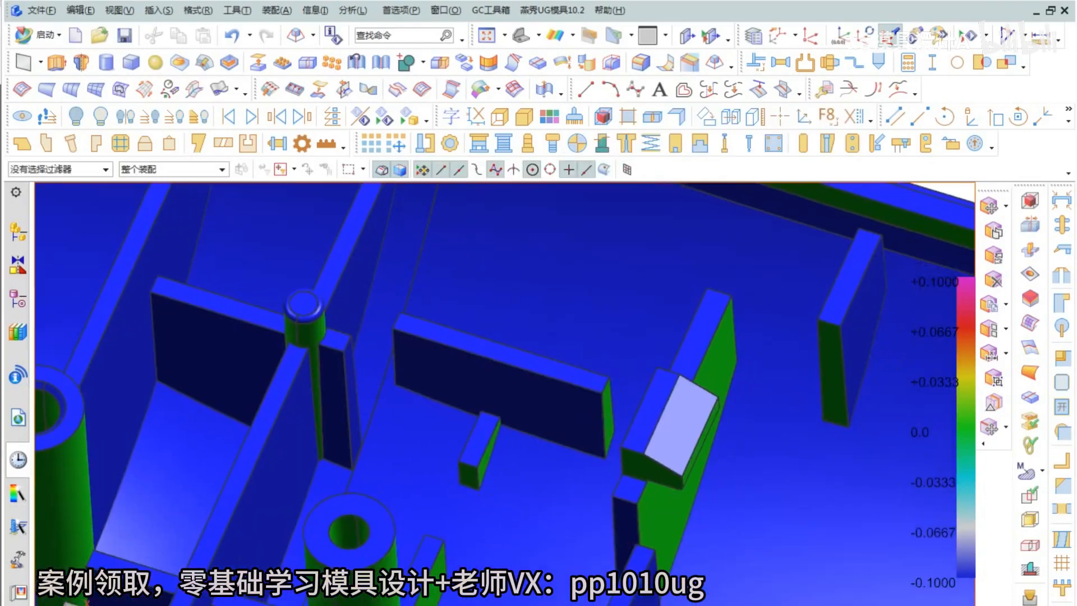
Start a From Edges draft in the default direction and pick the outer base edges of the middle tall boss
{"action": "scroll", "coordinate": [382, 365], "scroll_direction": "down", "scroll_amount": 3}
{"action": "middle_click_drag", "start_coordinate": [339, 519], "coordinate": [343, 582]}
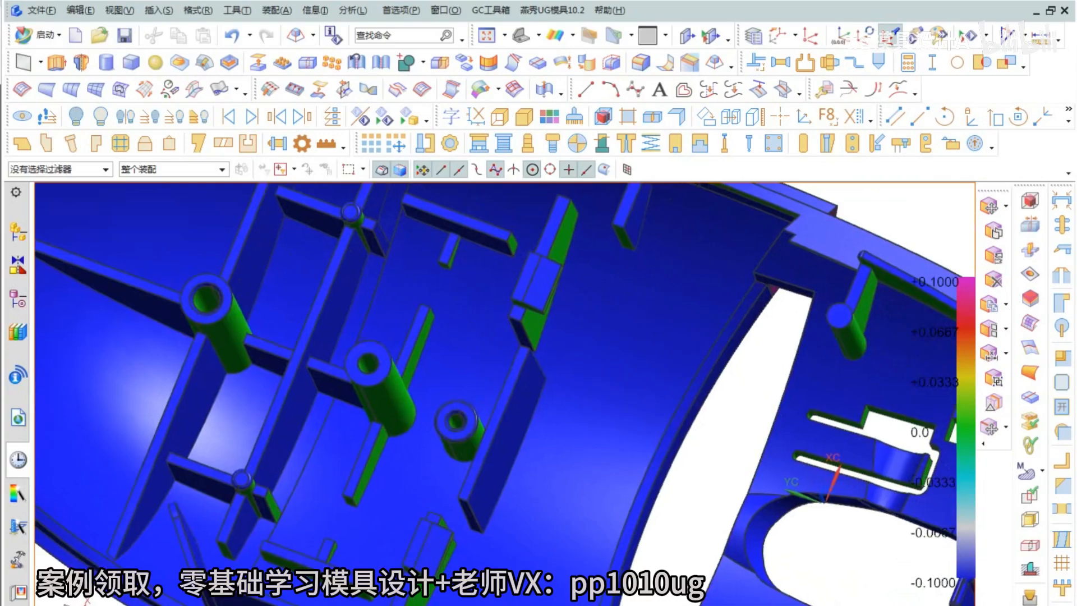
{"action": "scroll", "coordinate": [401, 390], "scroll_direction": "up", "scroll_amount": 5}
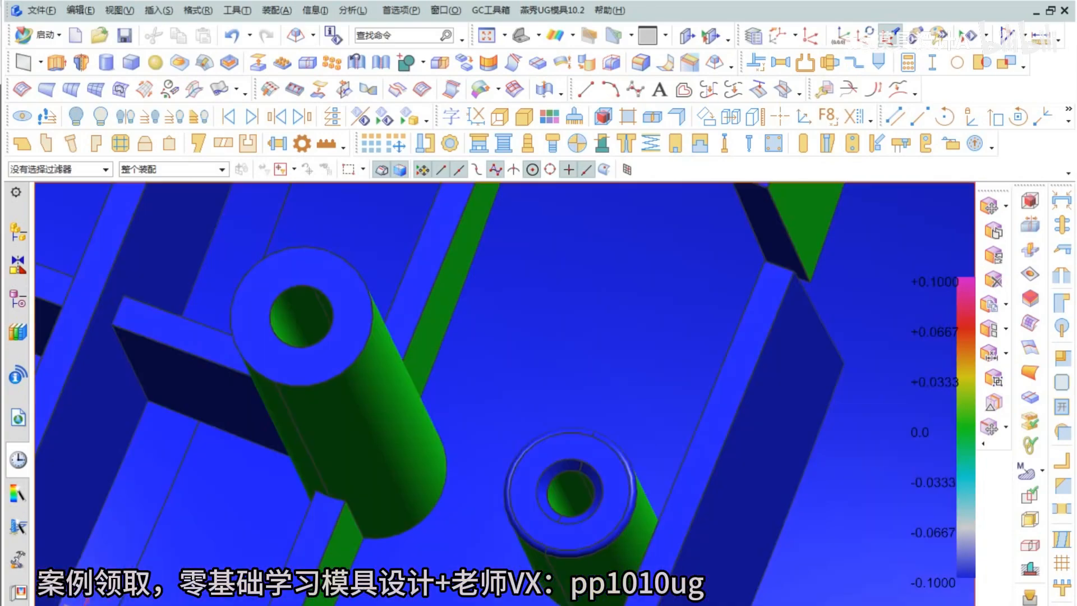
{"action": "left_click", "coordinate": [159, 10]}
{"action": "mouse_move", "coordinate": [185, 258]}
{"action": "left_click", "coordinate": [327, 436]}
{"action": "middle_click", "coordinate": [327, 436]}
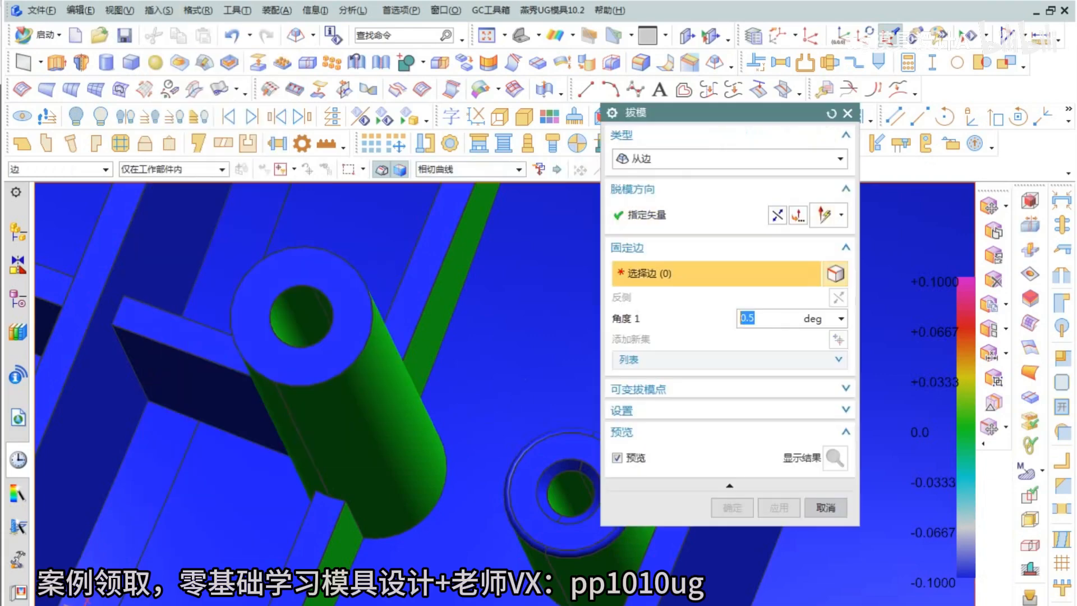
{"action": "left_click", "coordinate": [442, 485]}
{"action": "middle_click_drag", "start_coordinate": [443, 486], "coordinate": [505, 486]}
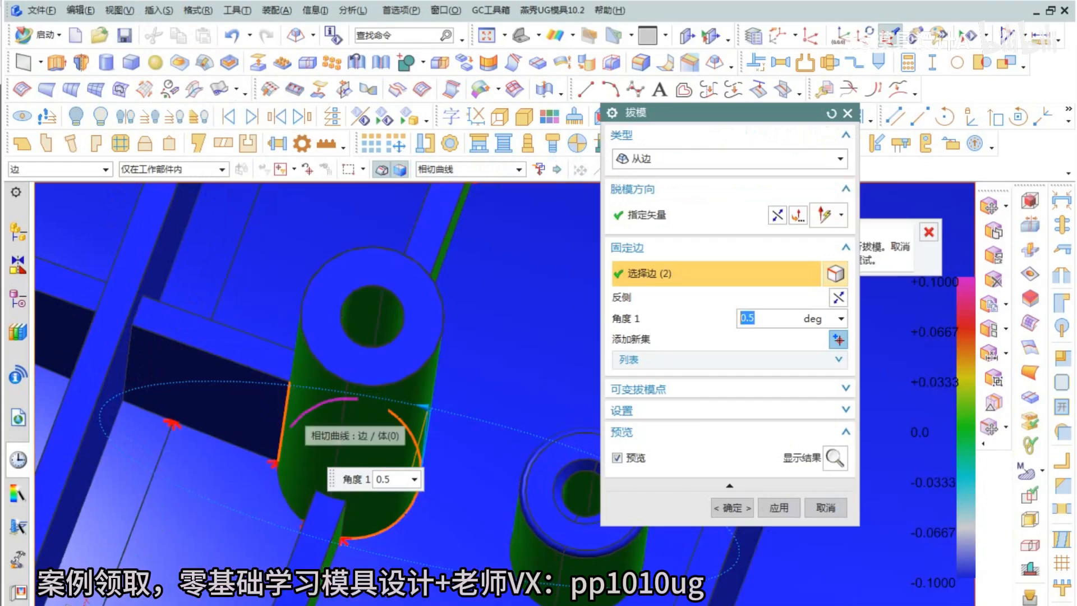
Rework the draft's fixed-edge selection on the middle tall boss, deselecting edges until a single outer base edge remains
{"action": "left_click", "coordinate": [282, 435], "text": "shift"}
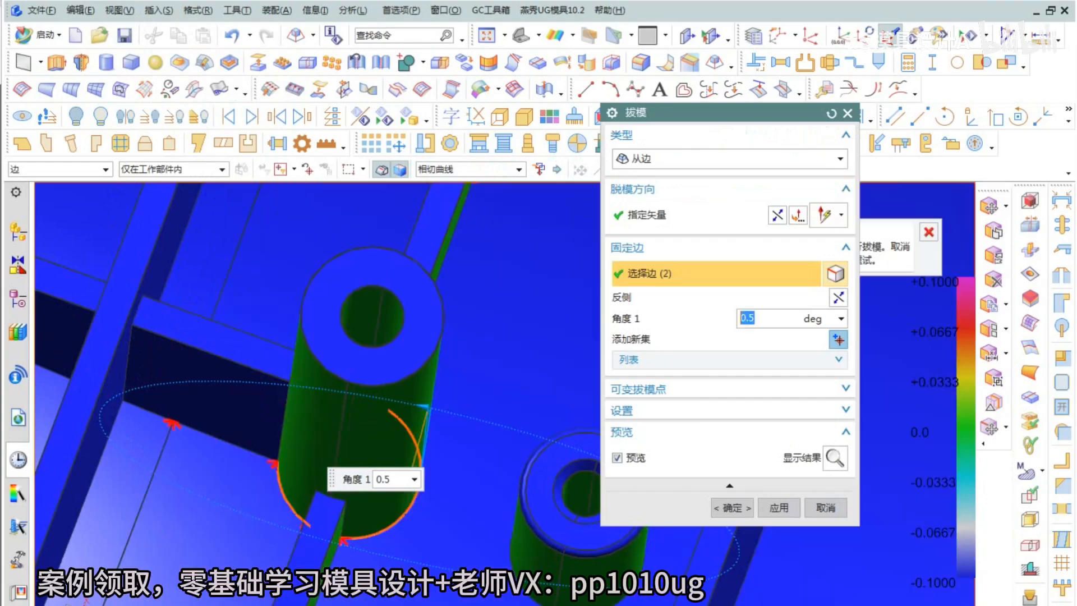
{"action": "middle_click_drag", "start_coordinate": [317, 269], "coordinate": [303, 297]}
{"action": "left_click", "coordinate": [305, 371]}
{"action": "scroll", "coordinate": [306, 371], "scroll_direction": "down", "scroll_amount": 1}
{"action": "left_click", "coordinate": [282, 493], "text": "shift"}
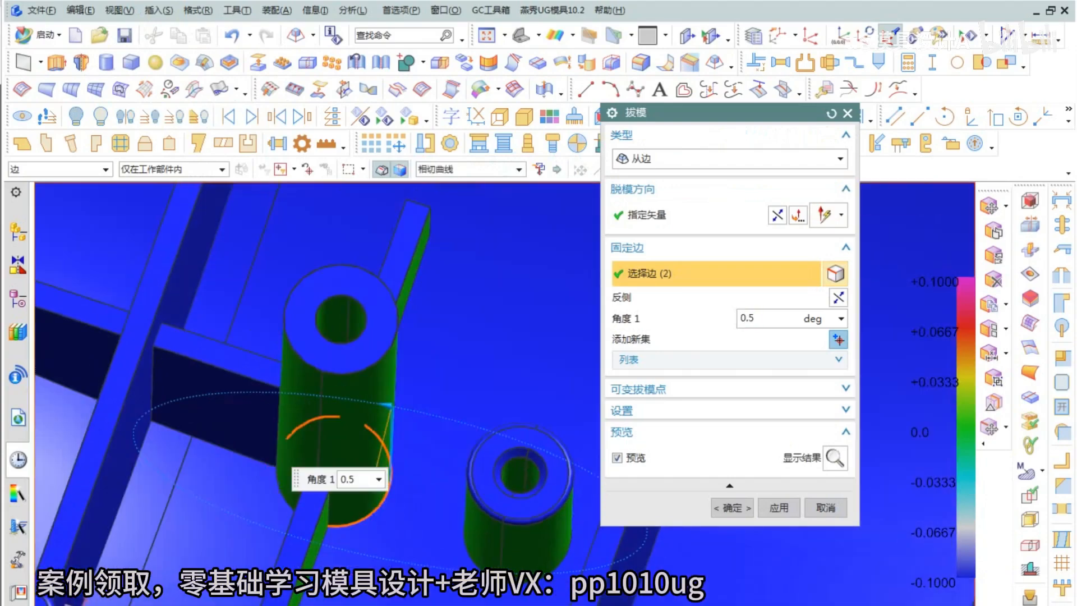
{"action": "left_click", "coordinate": [313, 421], "text": "shift"}
{"action": "scroll", "coordinate": [395, 367], "scroll_direction": "up", "scroll_amount": 2}
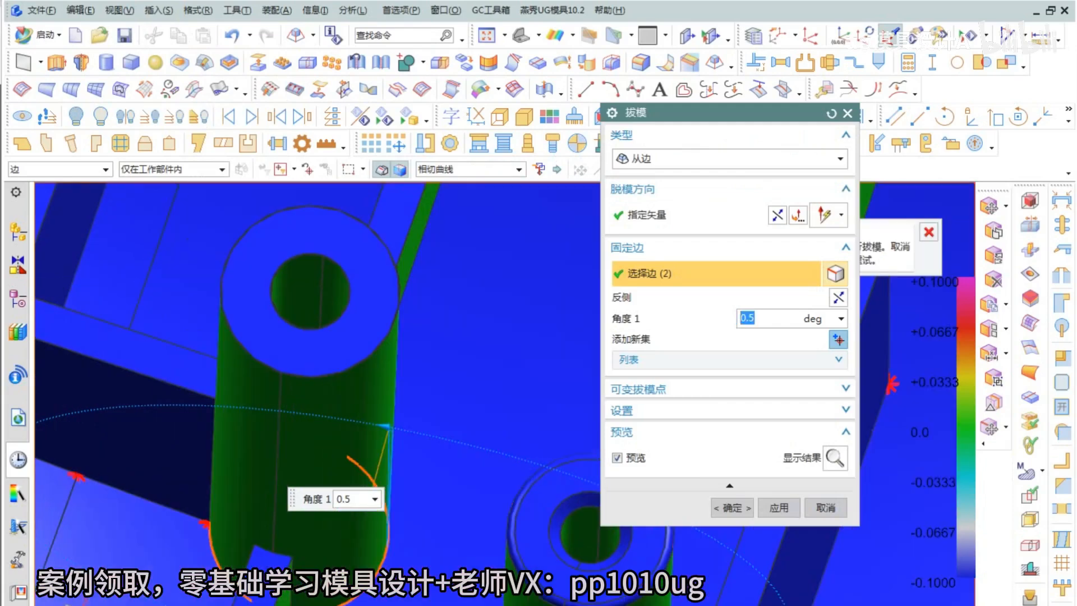
{"action": "left_click", "coordinate": [387, 543], "text": "shift"}
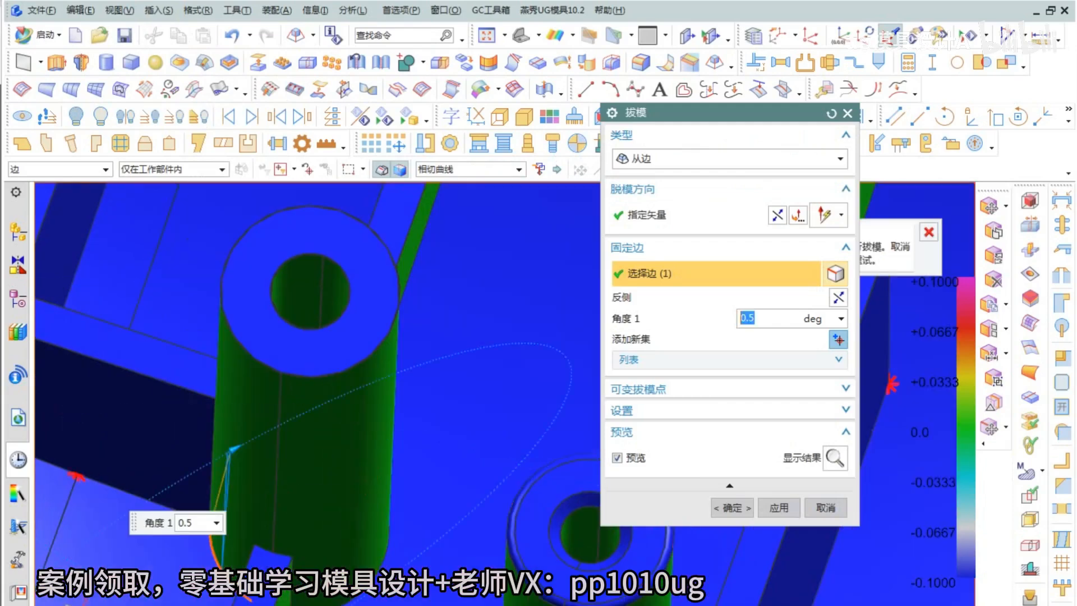
{"action": "scroll", "coordinate": [349, 564], "scroll_direction": "down", "scroll_amount": 5}
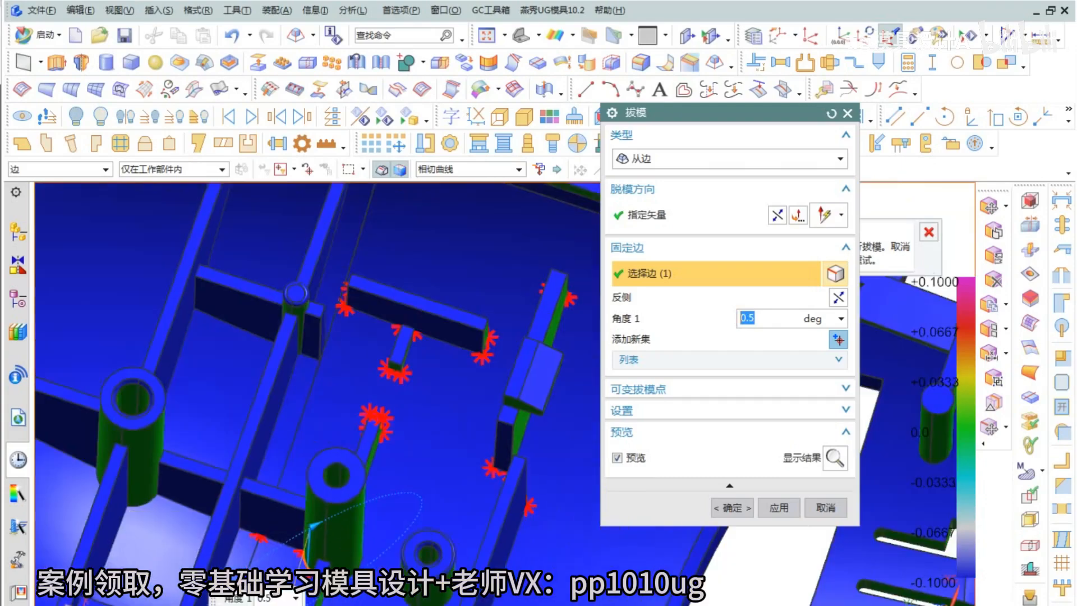
Apply a 0.5° From Edges draft to one side of the middle tall boss, fixing only that side's outer base edge
{"action": "scroll", "coordinate": [349, 563], "scroll_direction": "up", "scroll_amount": 5}
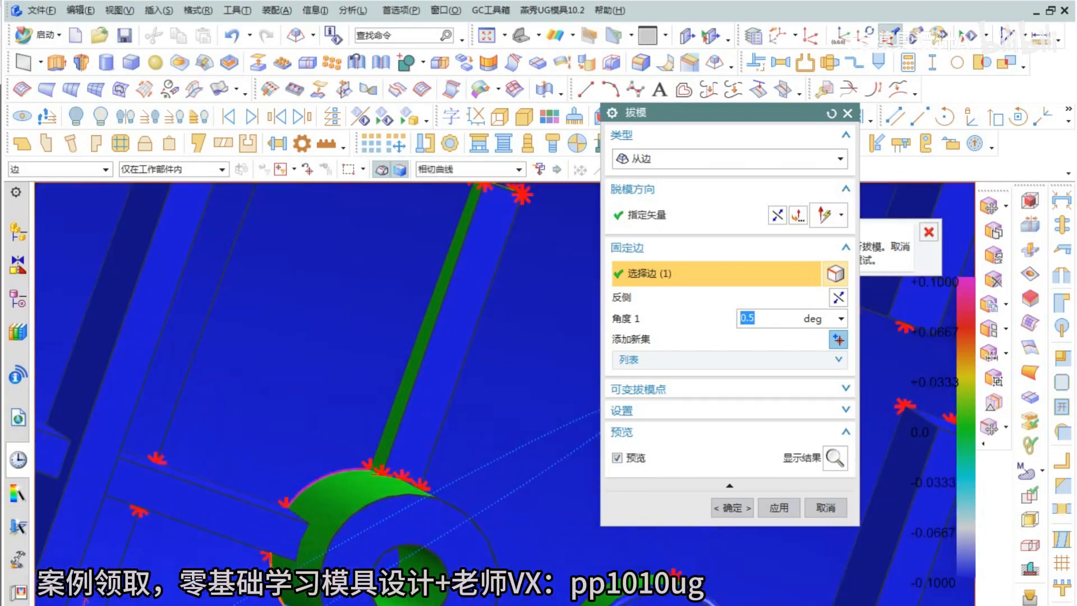
{"action": "left_click", "coordinate": [314, 483]}
{"action": "scroll", "coordinate": [314, 484], "scroll_direction": "down", "scroll_amount": 3}
{"action": "middle_click_drag", "start_coordinate": [314, 484], "coordinate": [289, 404]}
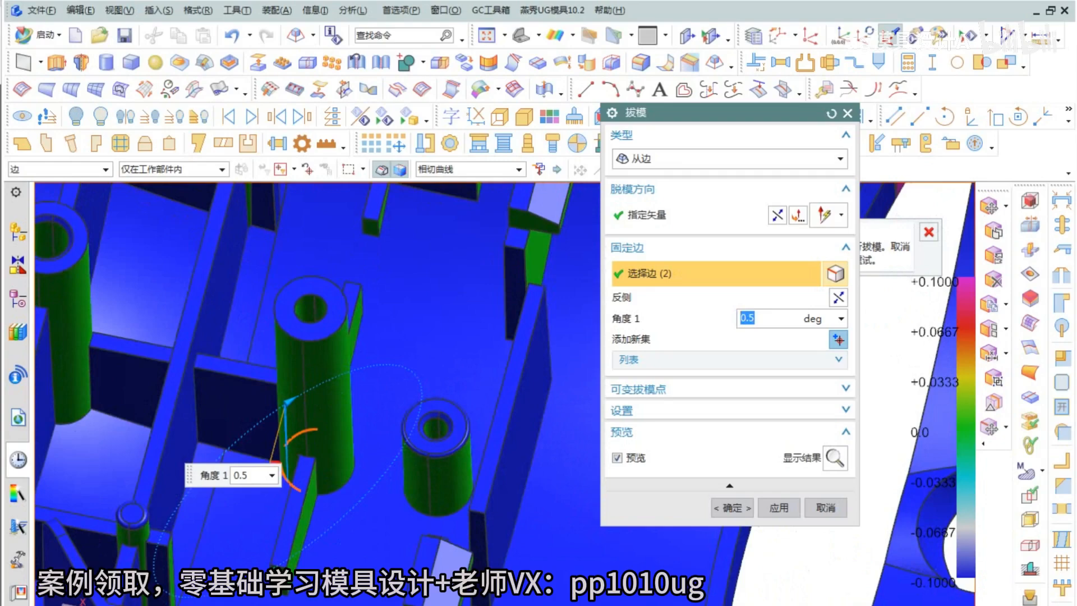
{"action": "scroll", "coordinate": [296, 432], "scroll_direction": "up", "scroll_amount": 1}
{"action": "left_click", "coordinate": [296, 433], "text": "shift"}
{"action": "left_click", "coordinate": [287, 496], "text": "shift"}
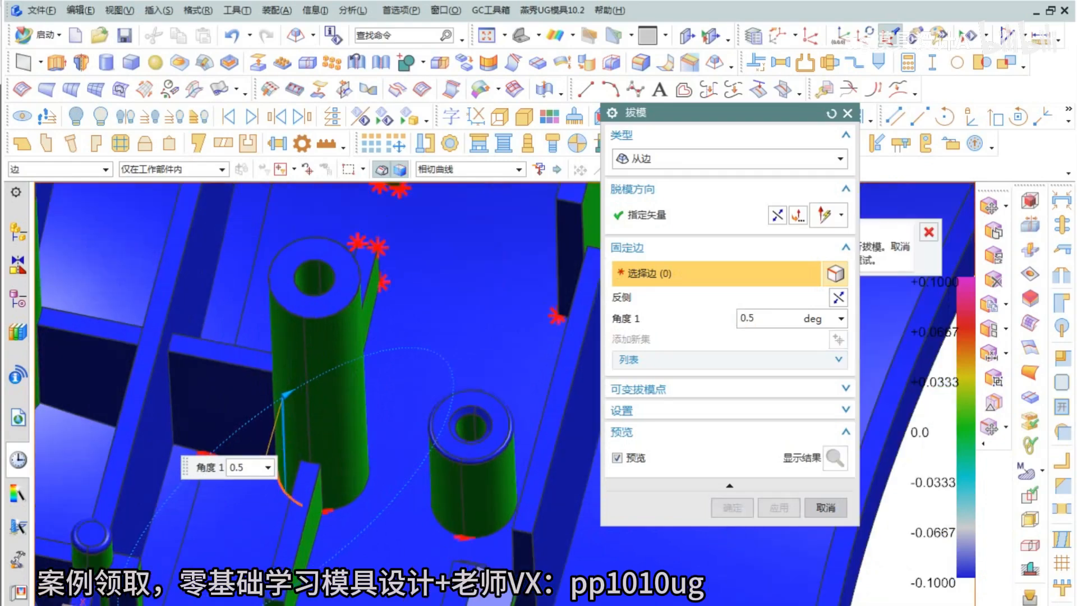
{"action": "left_click", "coordinate": [365, 471]}
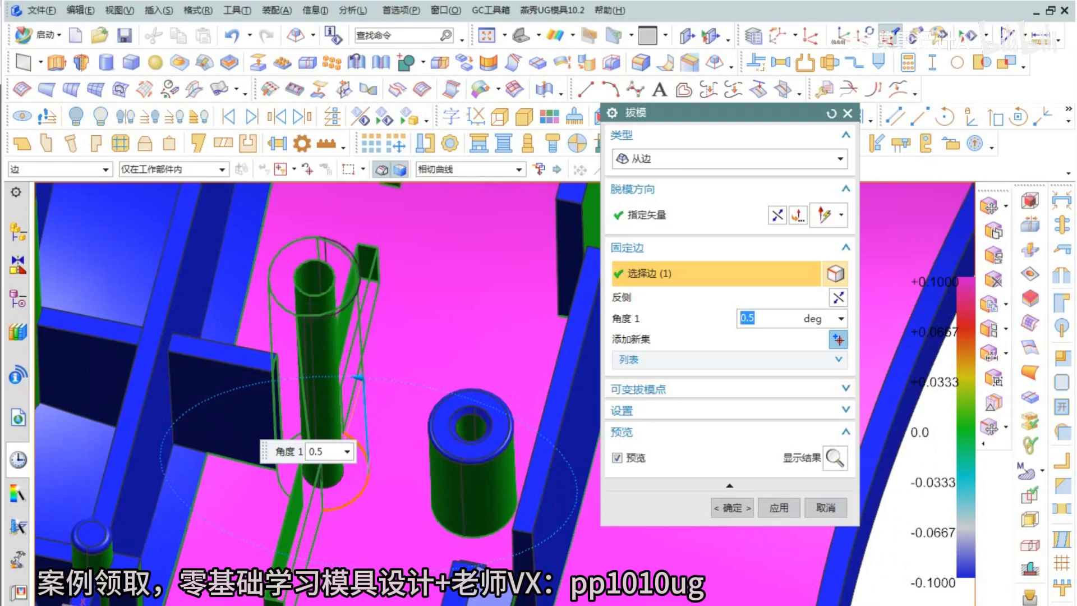
{"action": "key", "text": "Return"}
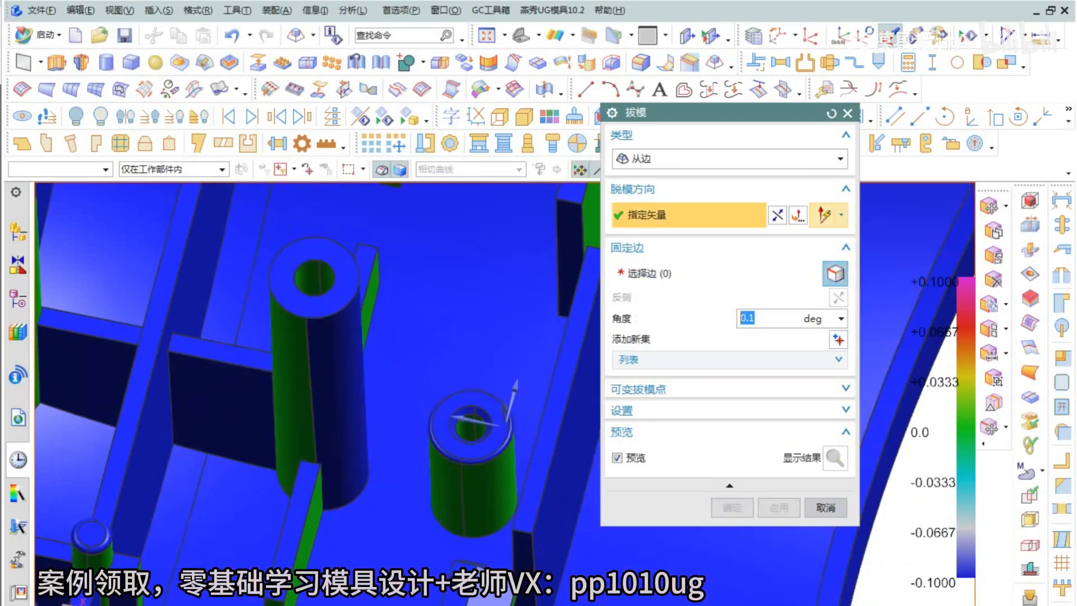
{"action": "key", "text": "Escape"}
{"action": "middle_click_drag", "start_coordinate": [259, 373], "coordinate": [289, 393]}
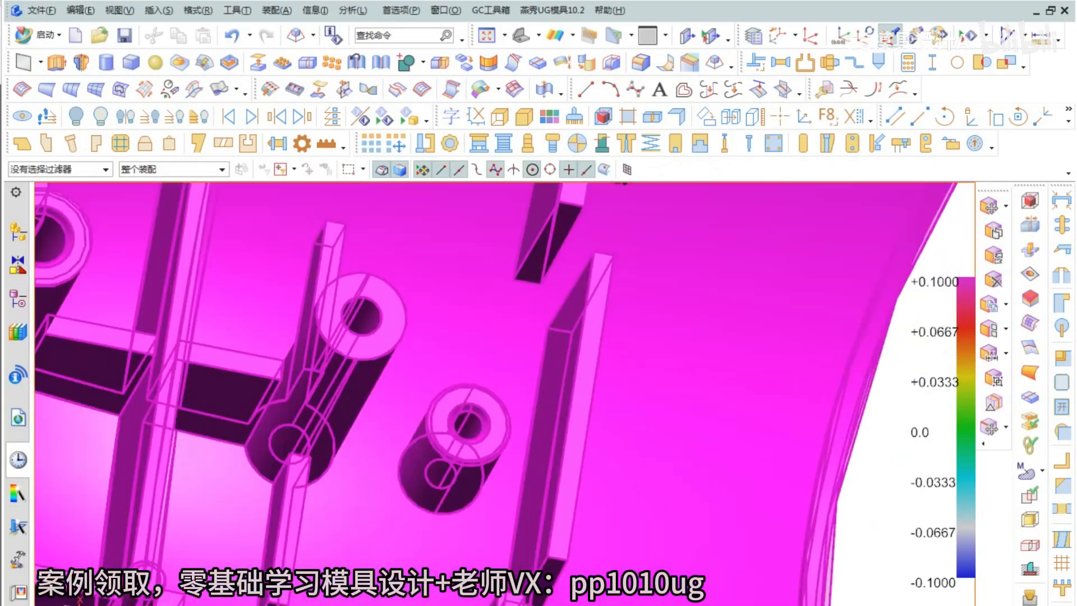
{"action": "key", "text": "alt+s"}
{"action": "key", "text": "l"}
{"action": "key", "text": "t"}
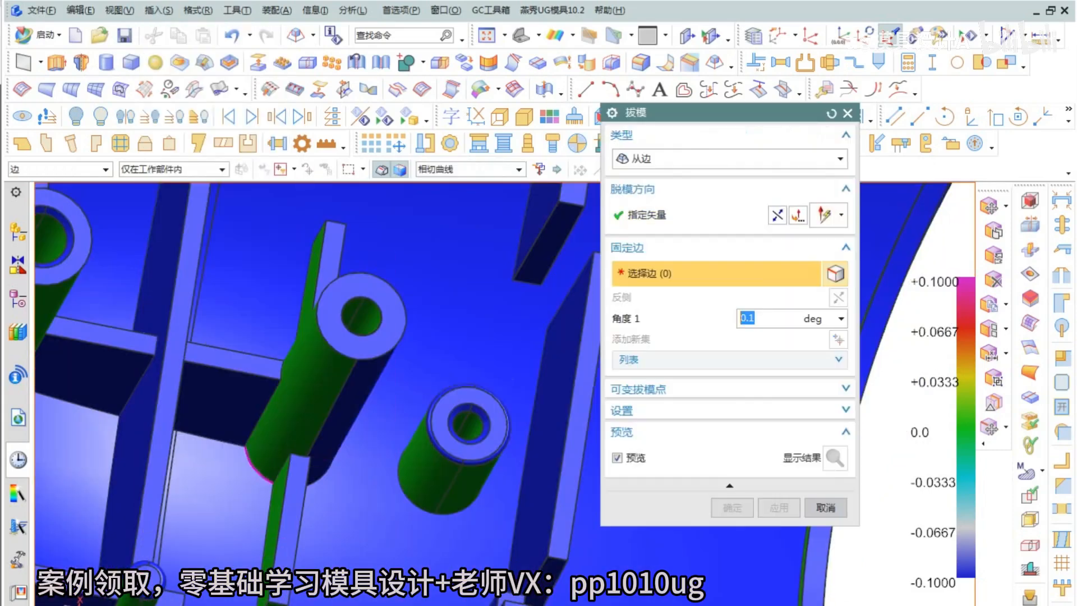
{"action": "left_click", "coordinate": [259, 473]}
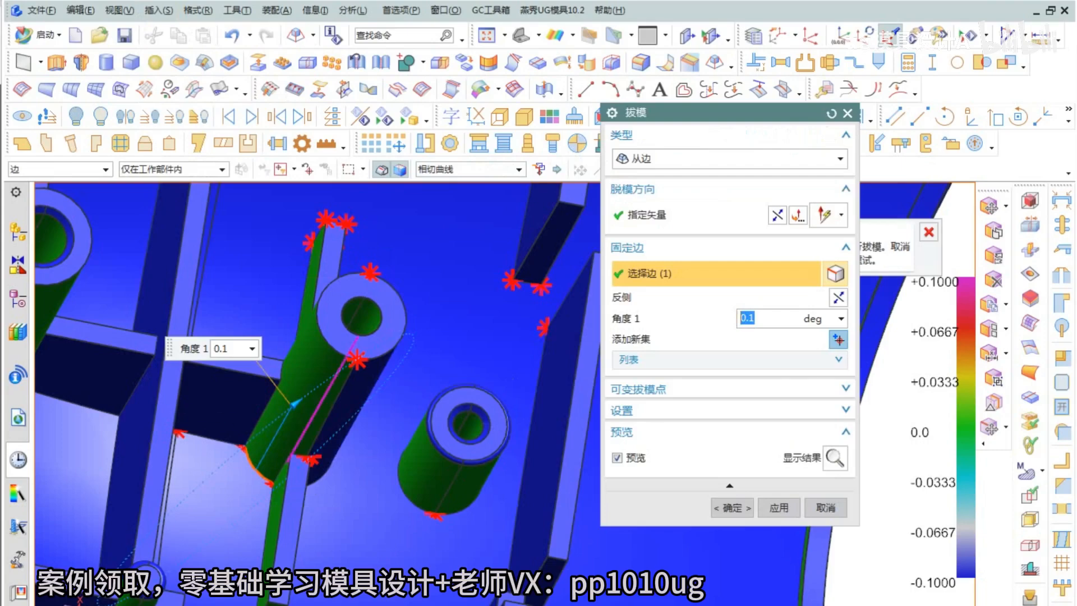
{"action": "key", "text": "Escape"}
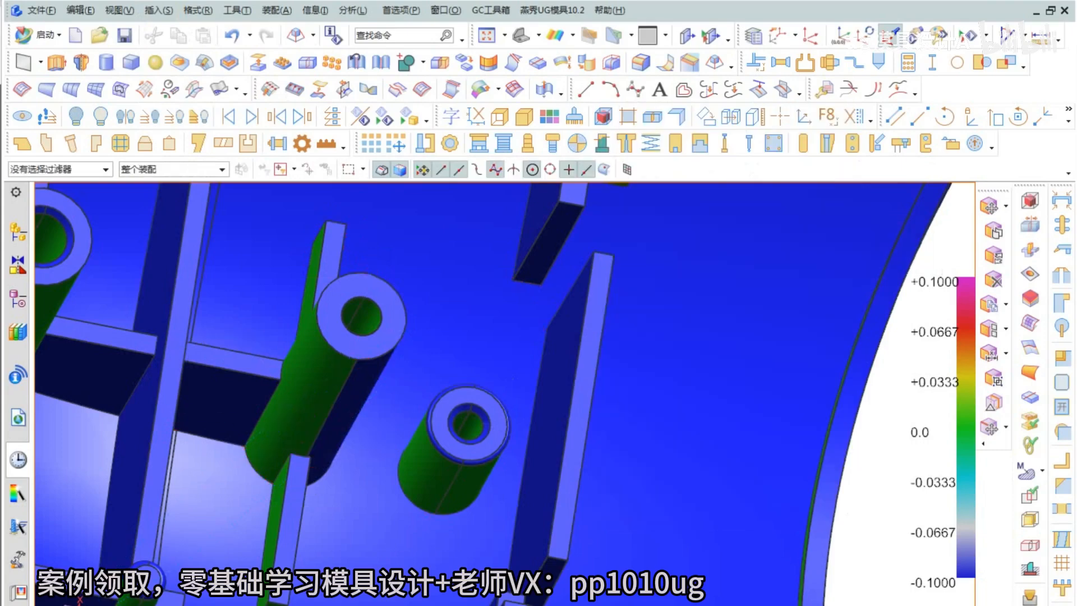
Undo the one-sided draft on the middle tall boss
{"action": "key", "text": "ctrl+shift+b"}
{"action": "key", "text": "ctrl+shift+b"}
{"action": "scroll", "coordinate": [303, 429], "scroll_direction": "down", "scroll_amount": 2}
{"action": "middle_click_drag", "start_coordinate": [303, 429], "coordinate": [249, 423]}
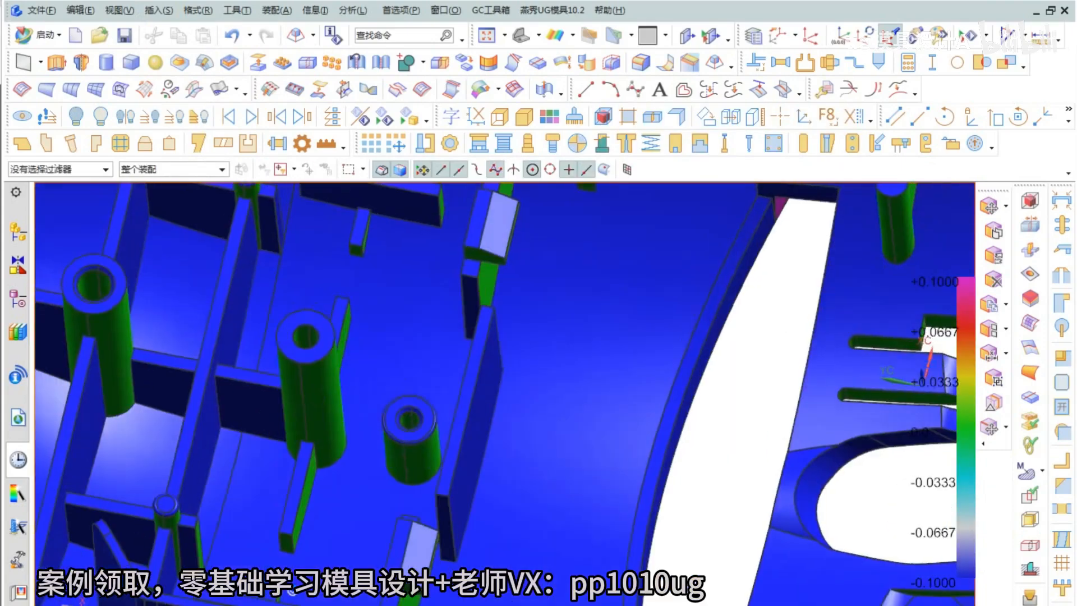
Measure the outer cylindrical face radius of the middle tall boss with dynamic geometric properties
{"action": "middle_click_drag", "start_coordinate": [291, 592], "coordinate": [292, 597]}
{"action": "scroll", "coordinate": [290, 407], "scroll_direction": "down", "scroll_amount": 4}
{"action": "middle_click_drag", "start_coordinate": [291, 415], "coordinate": [292, 481]}
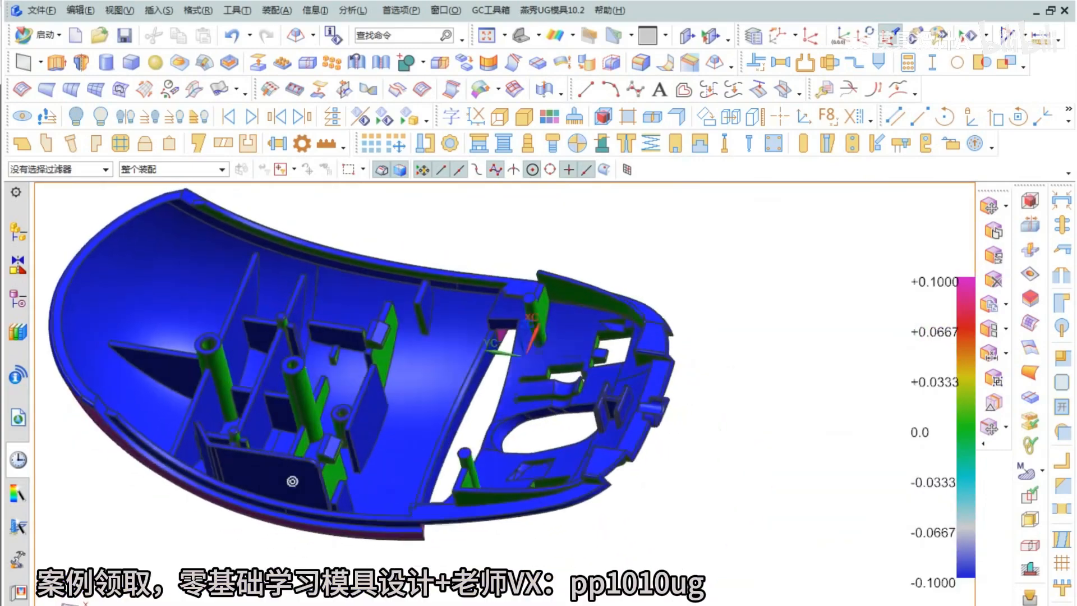
{"action": "scroll", "coordinate": [292, 482], "scroll_direction": "up", "scroll_amount": 3}
{"action": "scroll", "coordinate": [292, 481], "scroll_direction": "down", "scroll_amount": 2}
{"action": "right_click", "coordinate": [332, 310]}
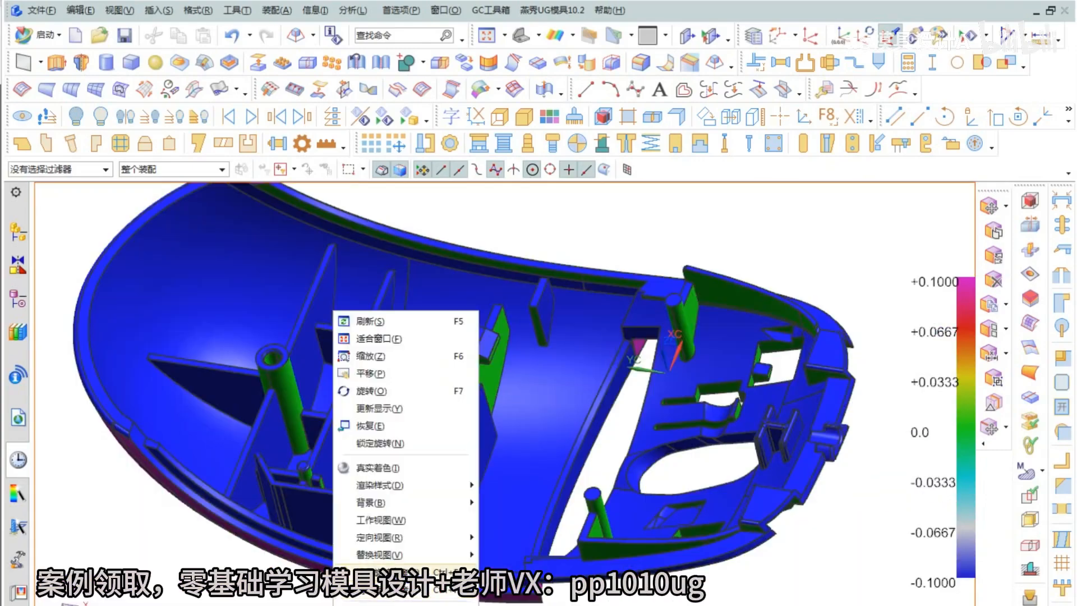
{"action": "key", "text": "Escape"}
{"action": "scroll", "coordinate": [380, 444], "scroll_direction": "up", "scroll_amount": 5}
{"action": "middle_click_drag", "start_coordinate": [380, 445], "coordinate": [336, 441]}
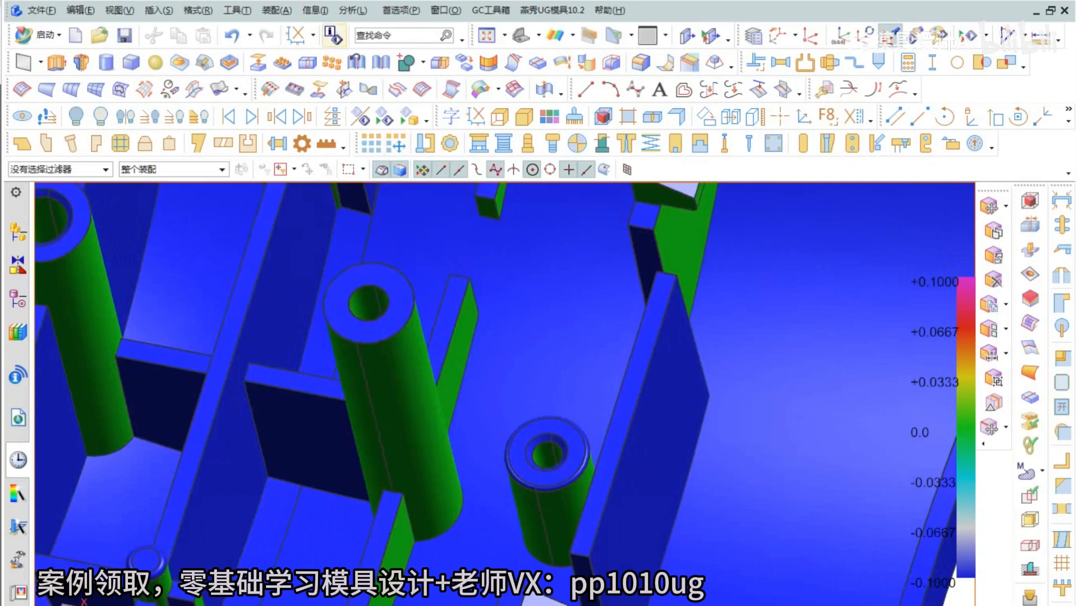
{"action": "left_click", "coordinate": [352, 10]}
{"action": "left_click", "coordinate": [371, 202]}
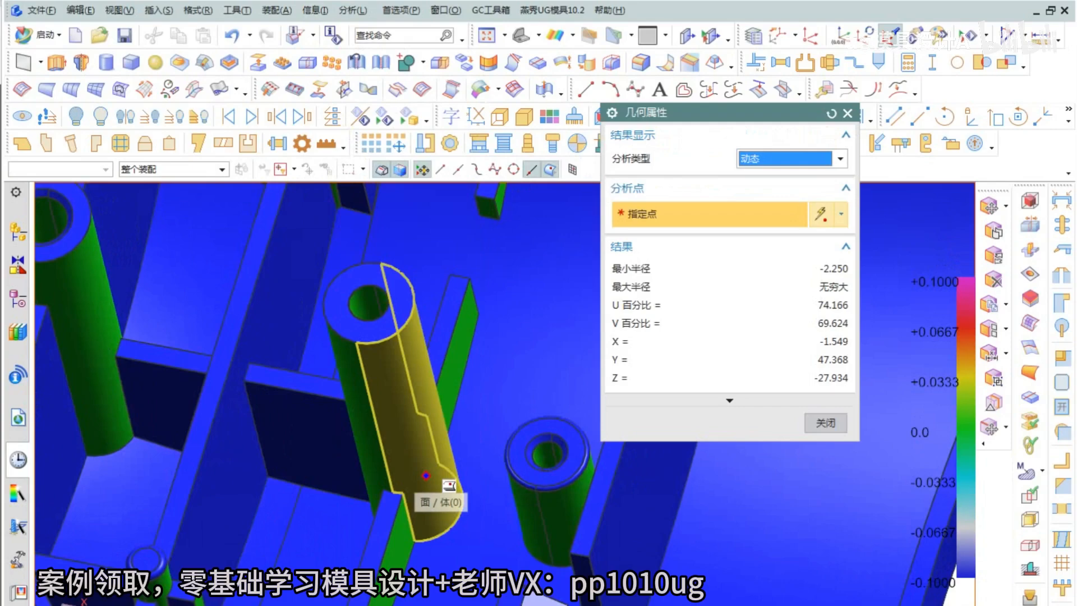
{"action": "key", "text": "Escape"}
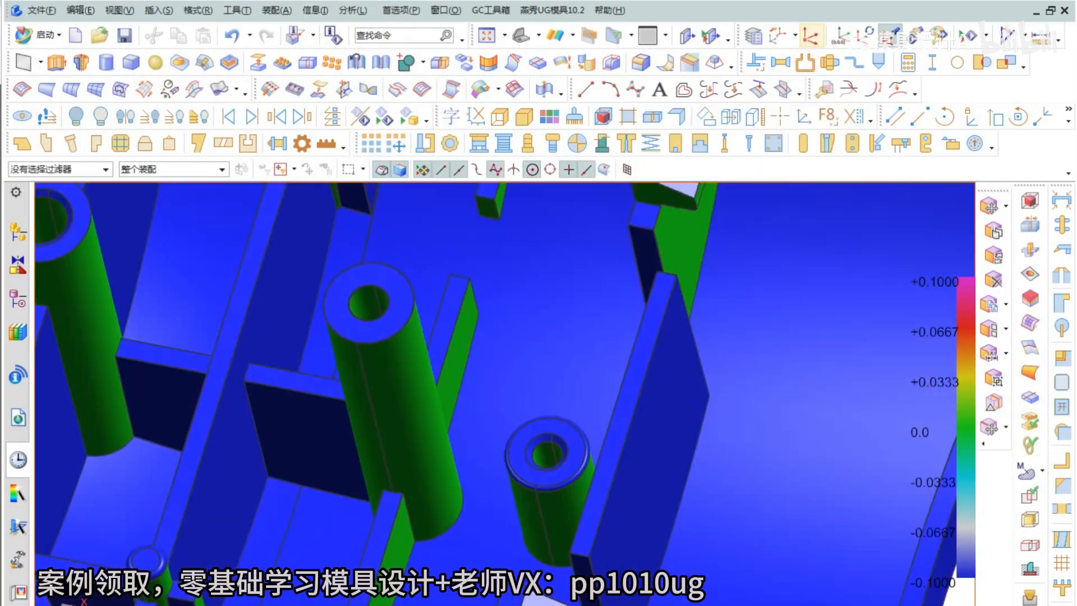
Move the WCS origin to the centre of the middle tall boss's top circle
{"action": "left_click", "coordinate": [810, 35]}
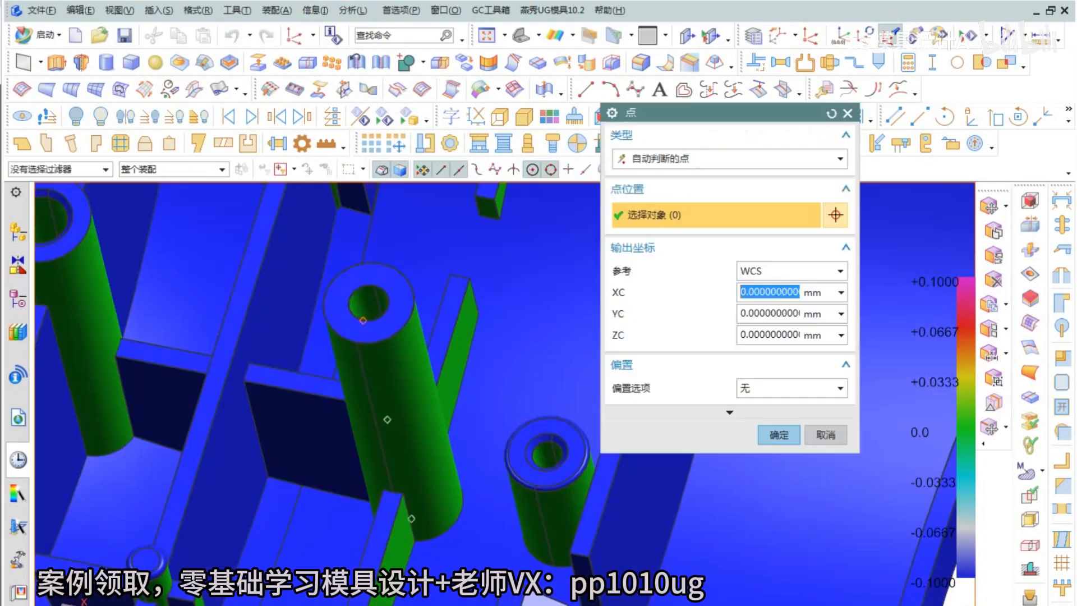
{"action": "left_click", "coordinate": [429, 289]}
{"action": "middle_click", "coordinate": [429, 289]}
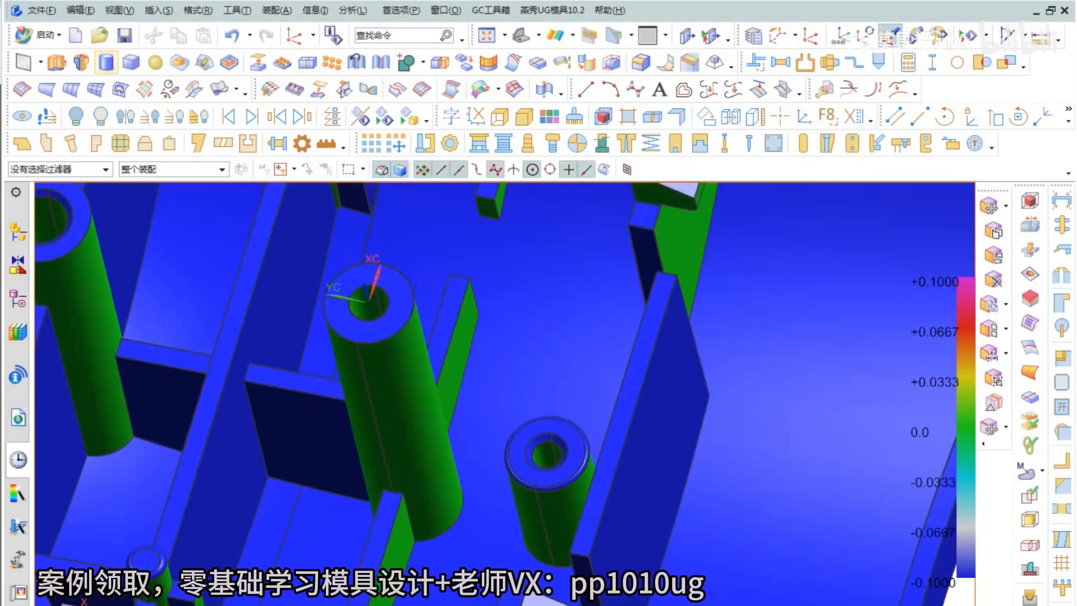
Create a separate cylinder, 4.5 mm in diameter and 100 mm high, from the boss's top centre down through the shell
{"action": "left_click", "coordinate": [106, 62]}
{"action": "scroll", "coordinate": [284, 344], "scroll_direction": "down", "scroll_amount": 5}
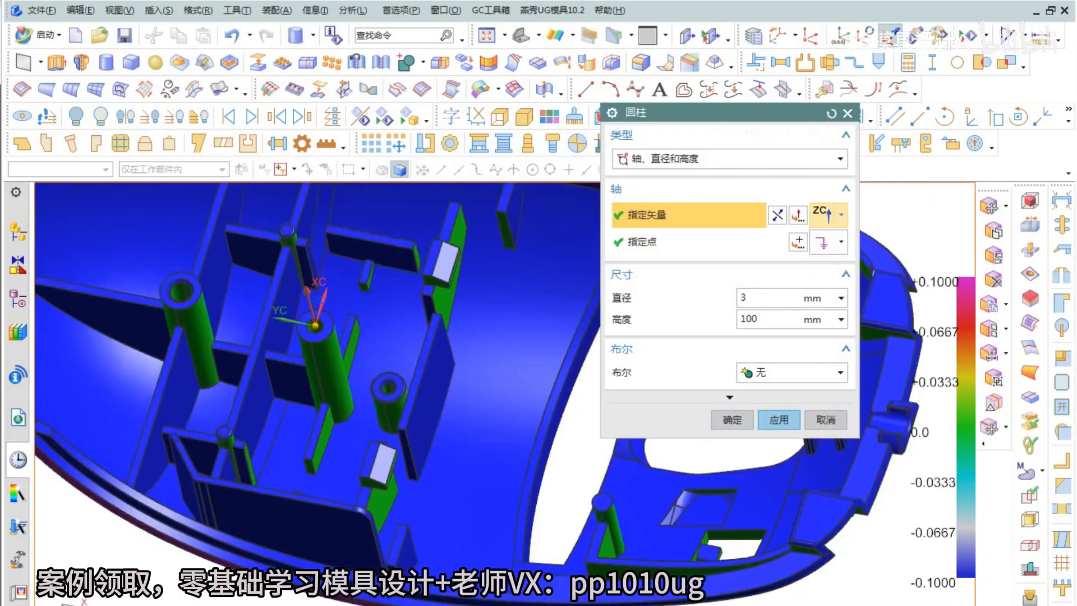
{"action": "right_click_drag", "start_coordinate": [551, 496], "coordinate": [551, 525]}
{"action": "scroll", "coordinate": [295, 296], "scroll_direction": "up", "scroll_amount": 3}
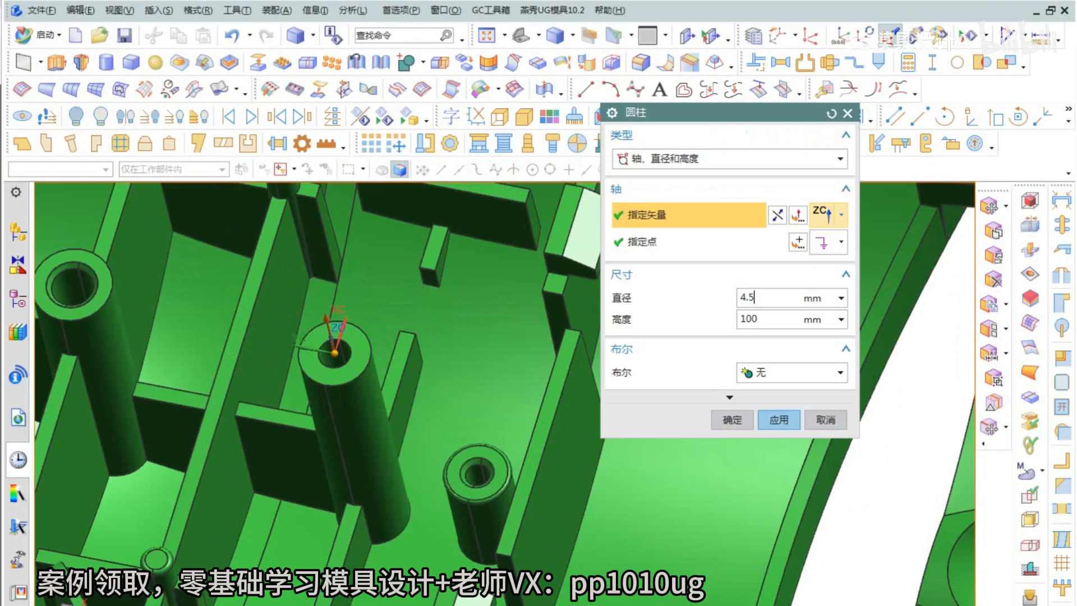
{"action": "key", "text": "Return"}
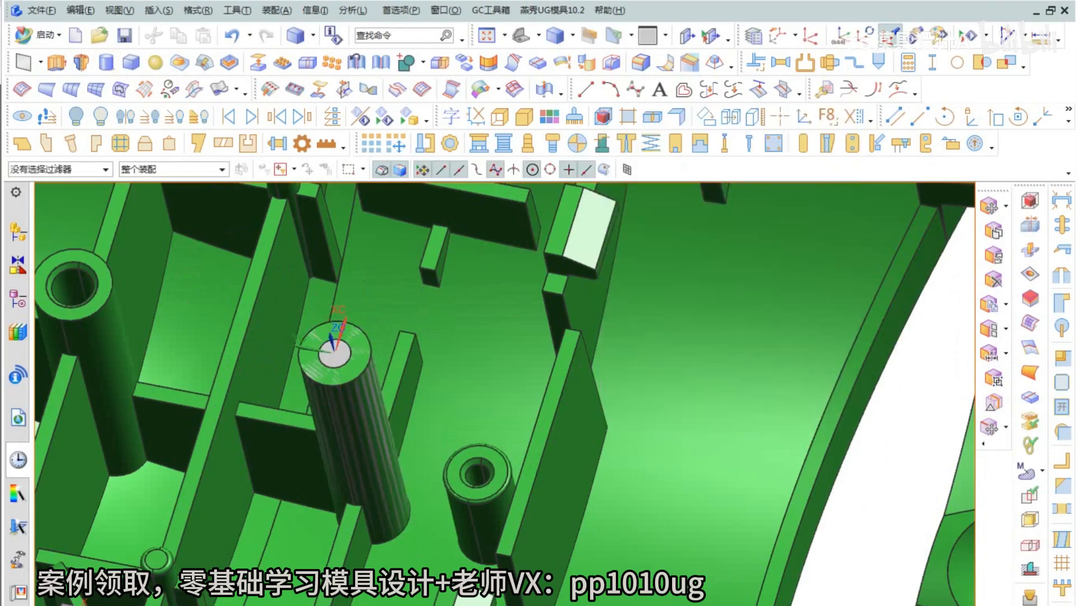
Extract the cylindrical side face of the new cylinder as a single-face sheet
{"action": "scroll", "coordinate": [314, 281], "scroll_direction": "up", "scroll_amount": 4}
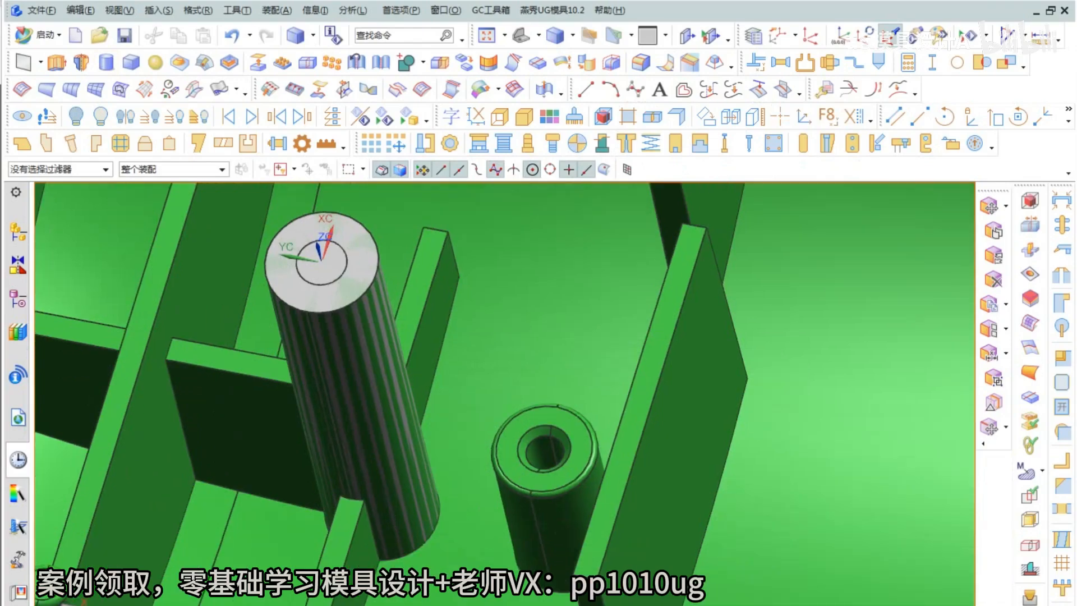
{"action": "scroll", "coordinate": [343, 415], "scroll_direction": "down", "scroll_amount": 6}
{"action": "middle_click_drag", "start_coordinate": [341, 471], "coordinate": [325, 411]}
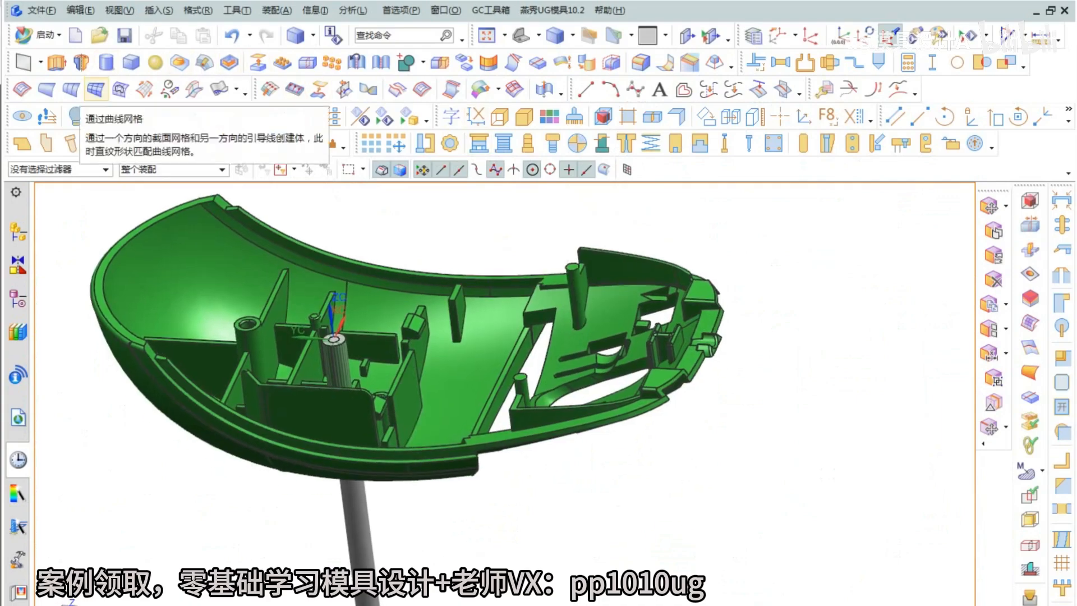
{"action": "middle_click_drag", "start_coordinate": [324, 405], "coordinate": [327, 442]}
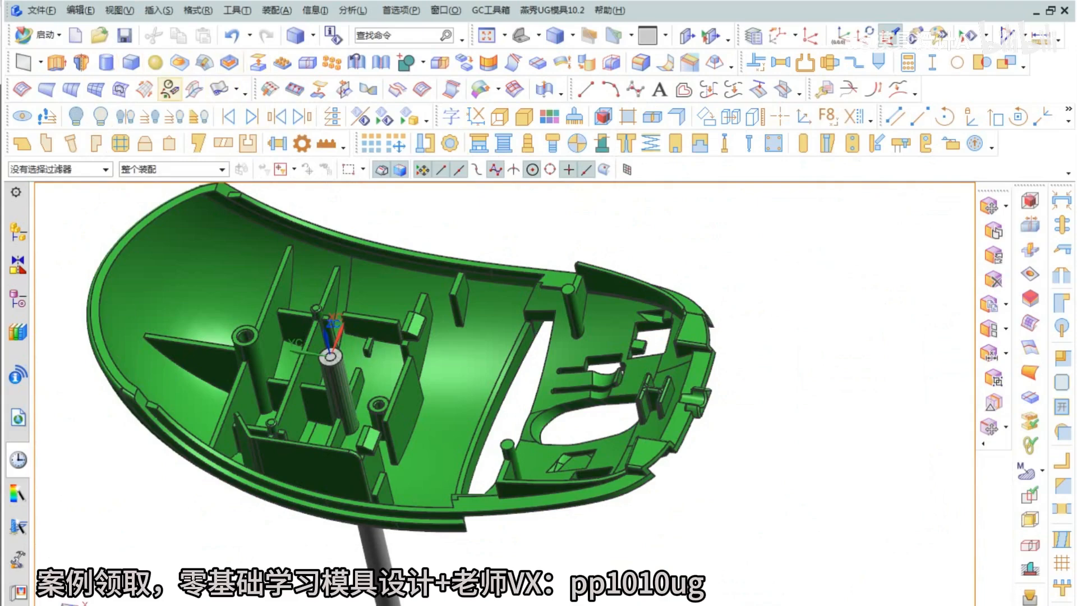
{"action": "left_click", "coordinate": [258, 62]}
{"action": "left_click", "coordinate": [340, 387]}
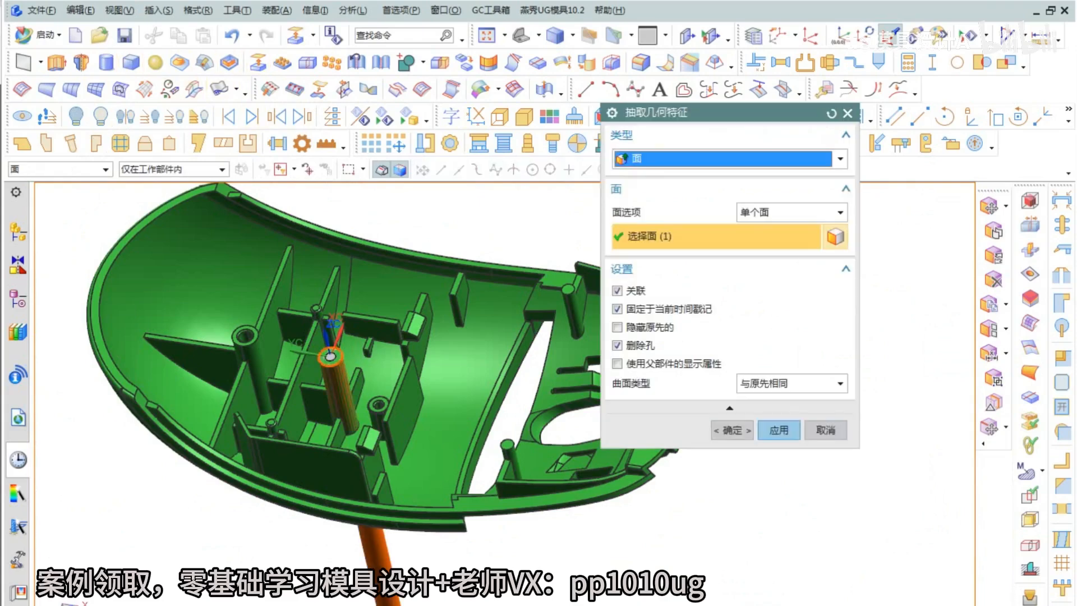
{"action": "middle_click", "coordinate": [340, 387]}
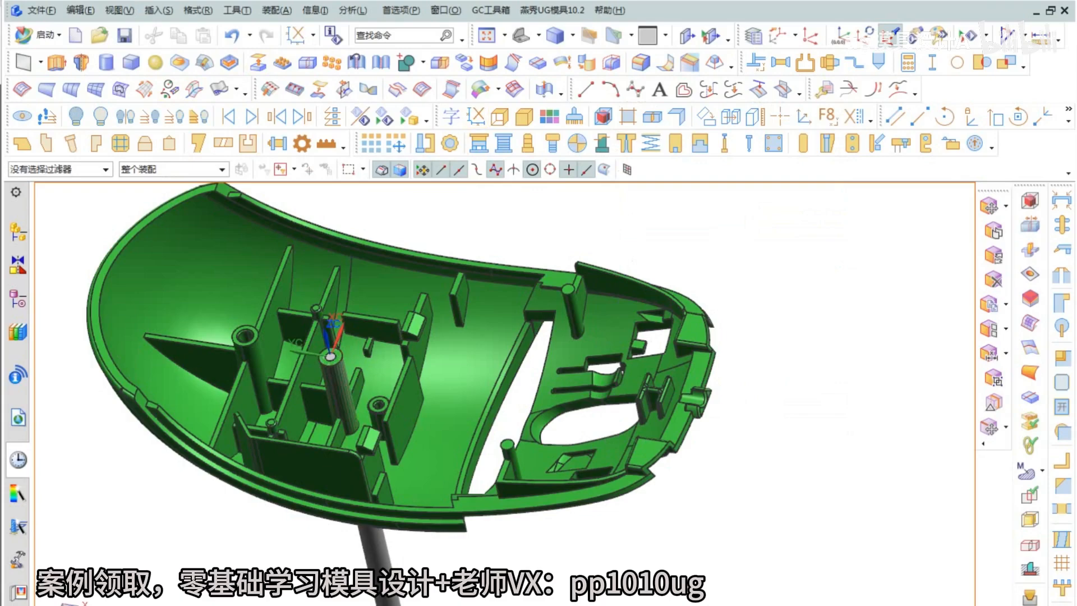
Delete the solid cylinder, keeping the extracted cylindrical sheet
{"action": "scroll", "coordinate": [367, 527], "scroll_direction": "down", "scroll_amount": 3}
{"action": "mouse_move", "coordinate": [368, 527]}
{"action": "middle_mouse_down"}
{"action": "mouse_move", "coordinate": [346, 488]}
{"action": "mouse_move", "coordinate": [370, 527]}
{"action": "middle_mouse_up"}
{"action": "scroll", "coordinate": [373, 561], "scroll_direction": "up", "scroll_amount": 6}
{"action": "left_click", "coordinate": [416, 395]}
{"action": "key", "text": "Delete"}
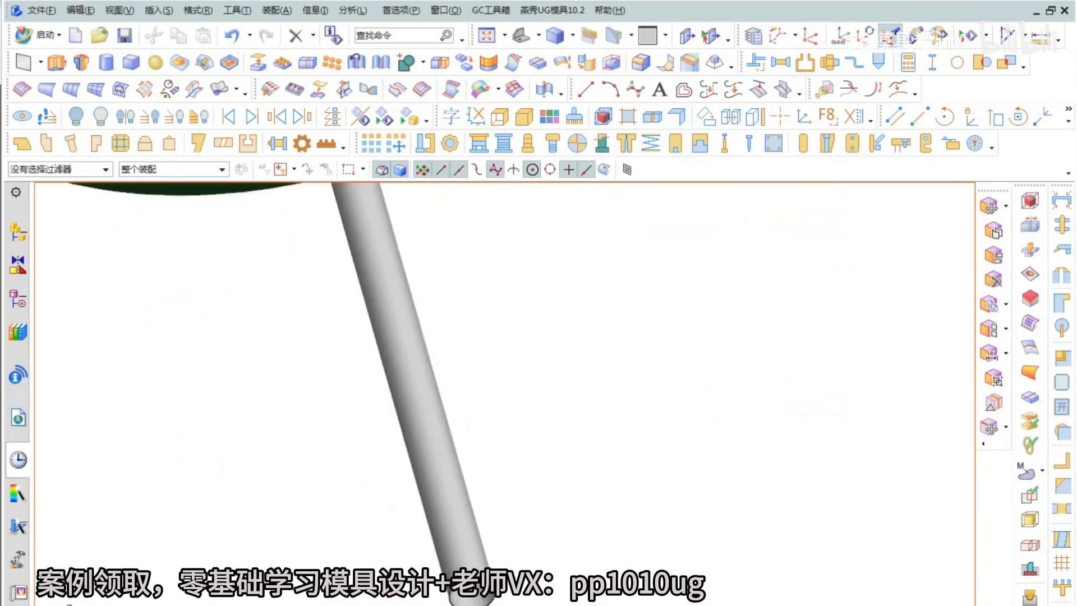
Split the shell body with the extracted cylindrical sheet to separate the middle tall boss as its own body
{"action": "scroll", "coordinate": [365, 415], "scroll_direction": "down", "scroll_amount": 6}
{"action": "middle_click_drag", "start_coordinate": [362, 303], "coordinate": [365, 359]}
{"action": "scroll", "coordinate": [366, 345], "scroll_direction": "up", "scroll_amount": 6}
{"action": "left_click", "coordinate": [157, 9]}
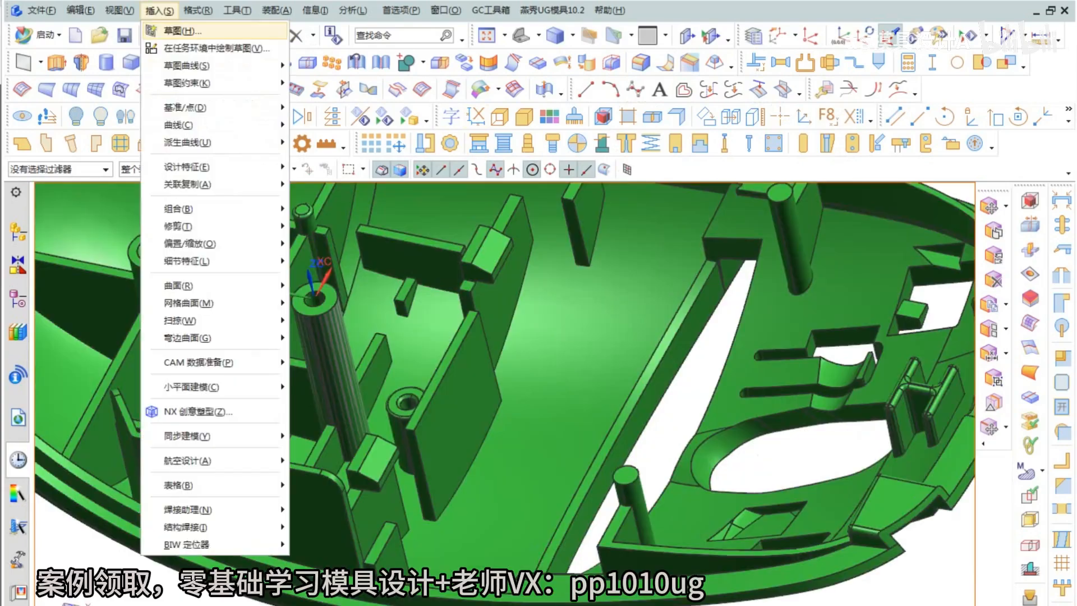
{"action": "mouse_move", "coordinate": [193, 221]}
{"action": "left_click", "coordinate": [362, 240]}
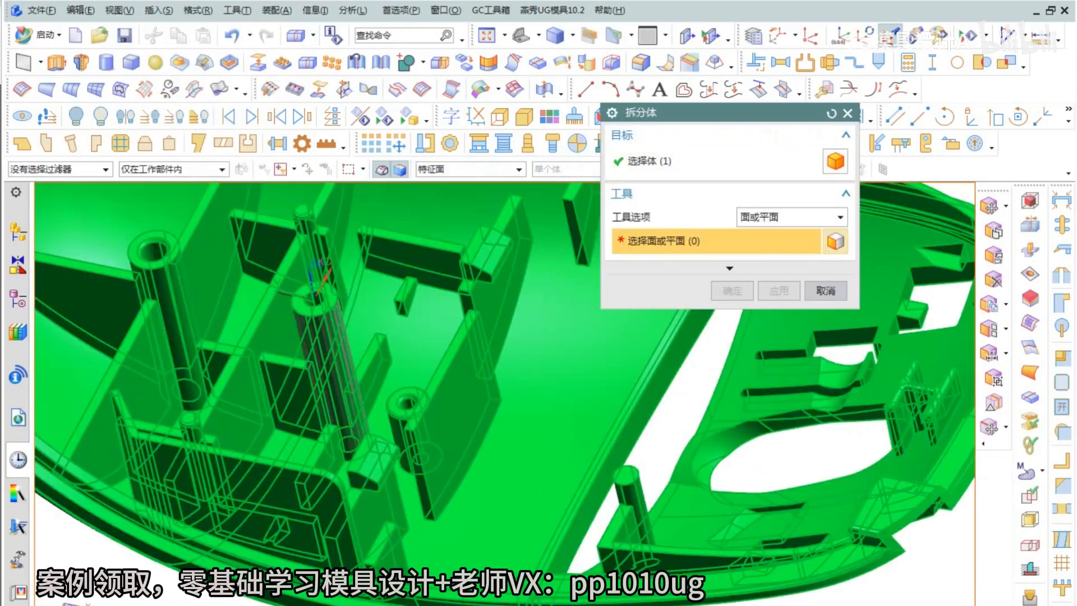
{"action": "left_click", "coordinate": [320, 314]}
{"action": "left_click", "coordinate": [778, 291]}
{"action": "left_click", "coordinate": [826, 290]}
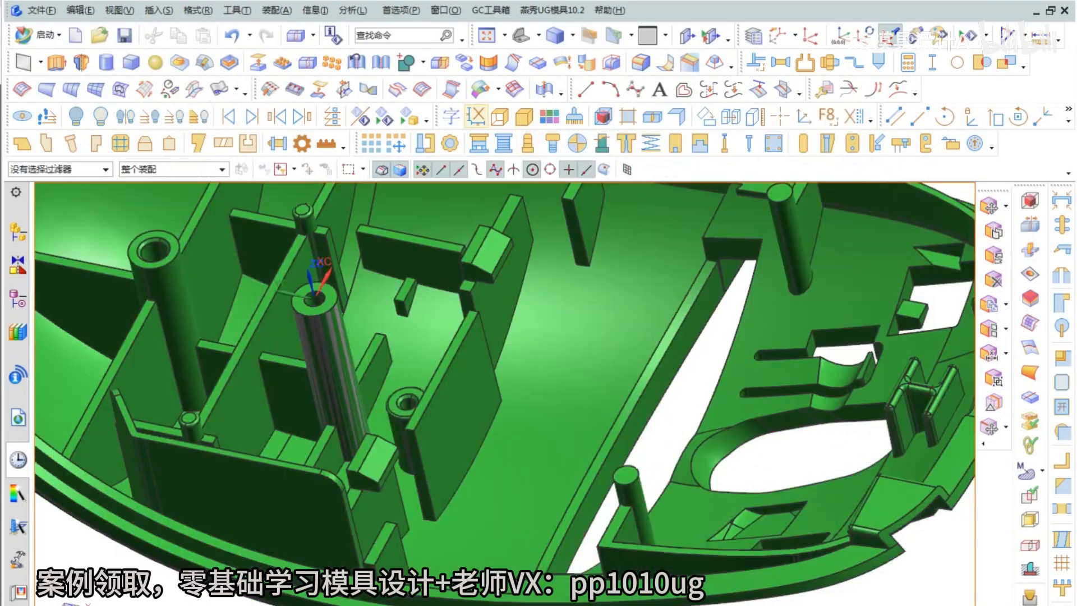
{"action": "scroll", "coordinate": [348, 325], "scroll_direction": "up", "scroll_amount": 2}
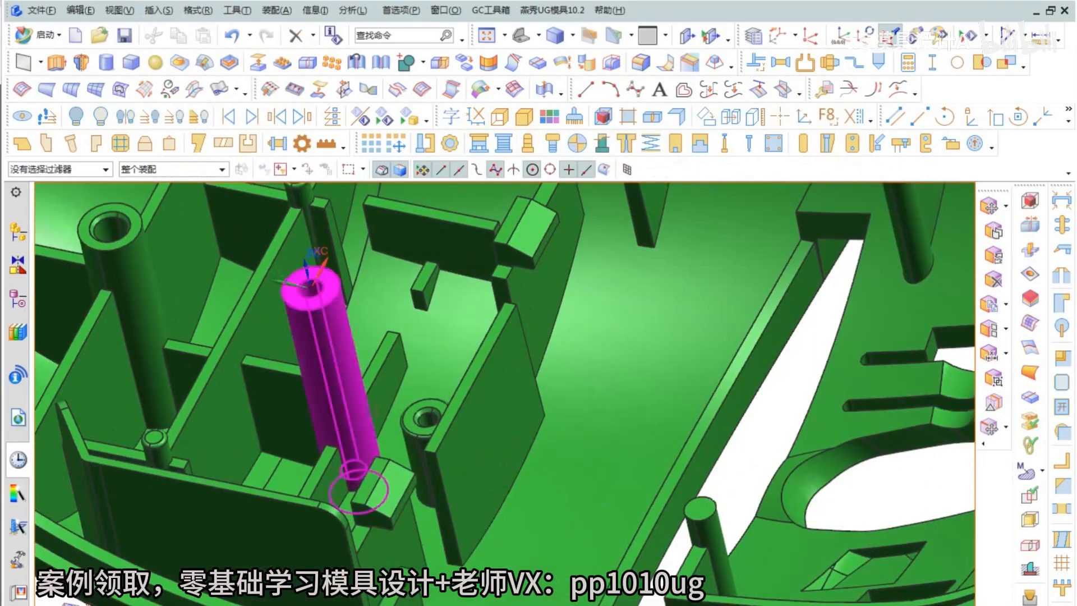
Enlarge the shell's inner floor face around the removed boss into a separate sheet
{"action": "middle_click_drag", "start_coordinate": [300, 413], "coordinate": [337, 440]}
{"action": "scroll", "coordinate": [339, 439], "scroll_direction": "up", "scroll_amount": 3}
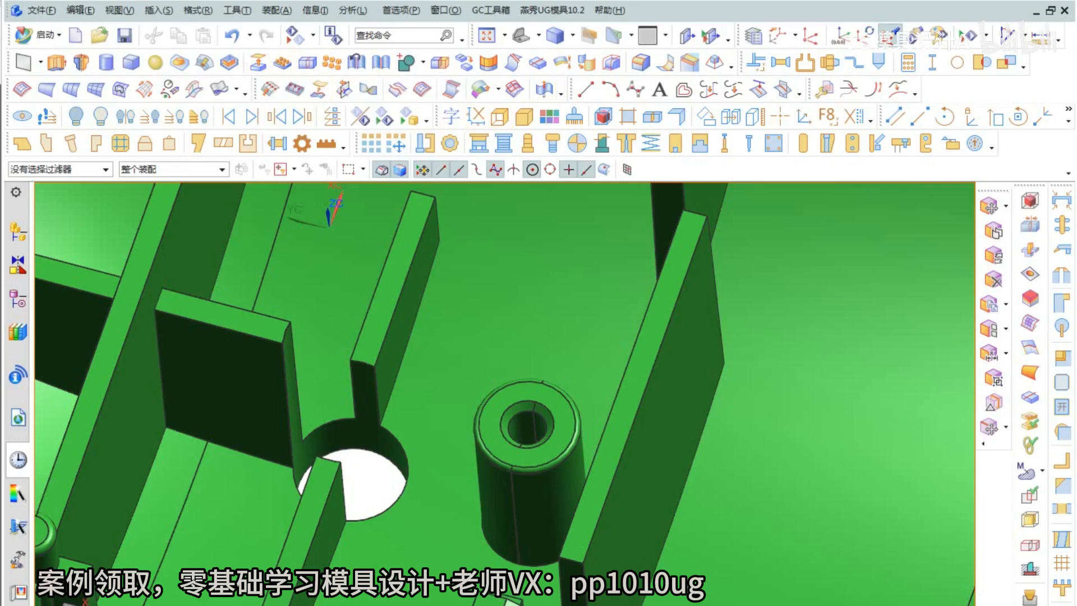
{"action": "left_click", "coordinate": [421, 89]}
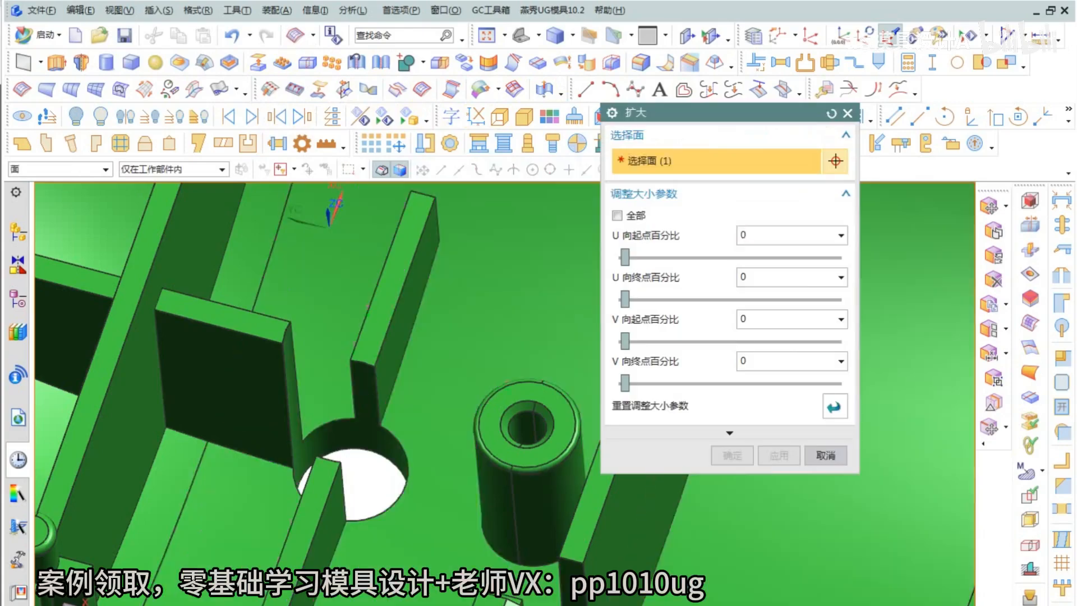
{"action": "left_click", "coordinate": [470, 298]}
{"action": "middle_click", "coordinate": [470, 297]}
Isolate the separated boss together with the enlarged sheet by hiding the shell
{"action": "left_click", "coordinate": [475, 117]}
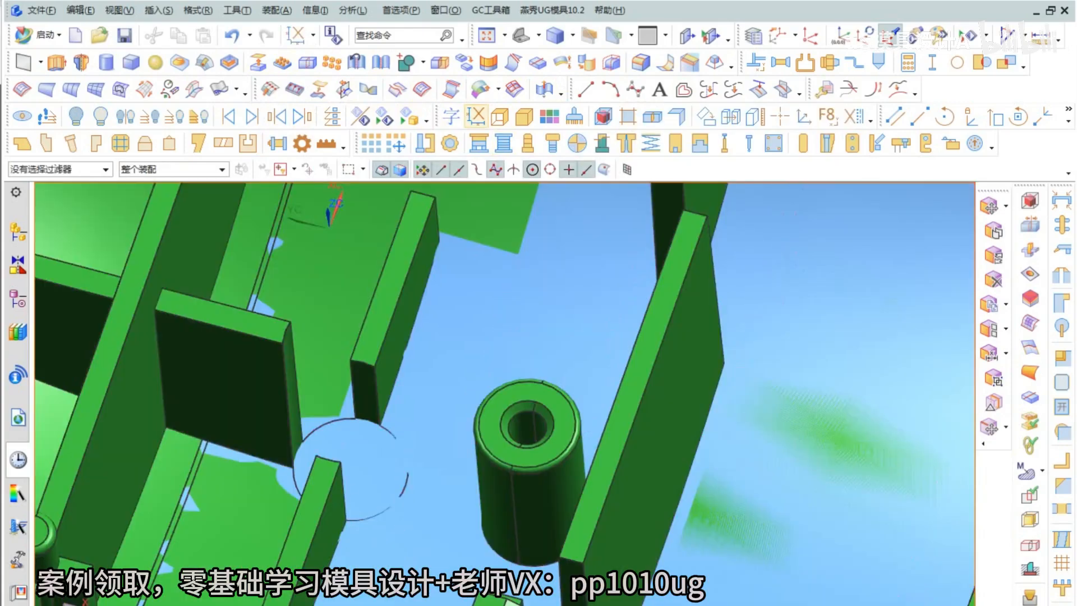
{"action": "left_click", "coordinate": [387, 443]}
{"action": "key", "text": "ctrl+b"}
{"action": "key", "text": "ctrl+shift+b"}
Split the separated boss body with the enlarged floor sheet
{"action": "scroll", "coordinate": [375, 418], "scroll_direction": "down", "scroll_amount": 3}
{"action": "middle_click_drag", "start_coordinate": [348, 449], "coordinate": [315, 422]}
{"action": "key", "text": "alt+s"}
{"action": "key", "text": "t"}
{"action": "key", "text": "p"}
{"action": "left_click", "coordinate": [368, 429]}
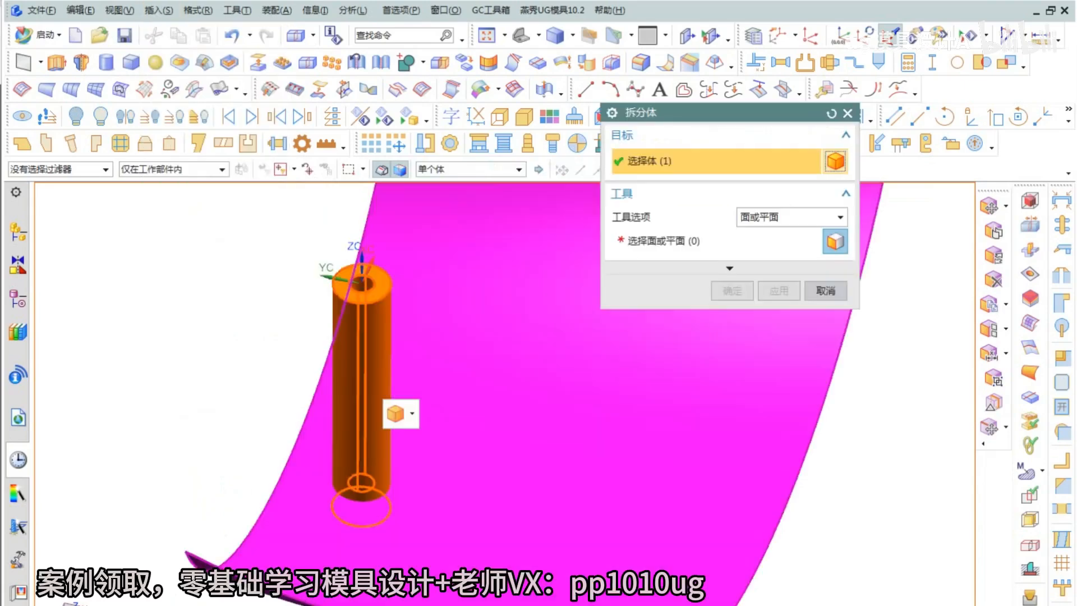
{"action": "middle_click", "coordinate": [418, 426]}
{"action": "left_click", "coordinate": [427, 424]}
{"action": "middle_click", "coordinate": [426, 423]}
{"action": "key", "text": "Escape"}
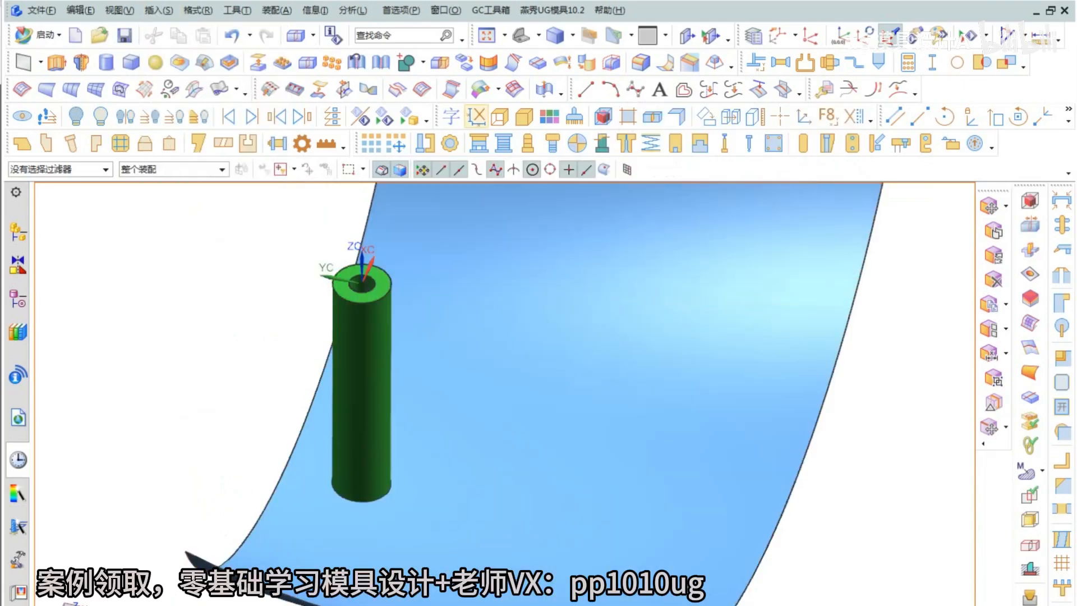
Remove the splitting sheet and move the boss's cut-off lower stub to the displayed set with the shell
{"action": "left_click", "coordinate": [476, 117]}
{"action": "left_click", "coordinate": [490, 436]}
{"action": "key", "text": "ctrl+b"}
{"action": "scroll", "coordinate": [396, 533], "scroll_direction": "up", "scroll_amount": 1}
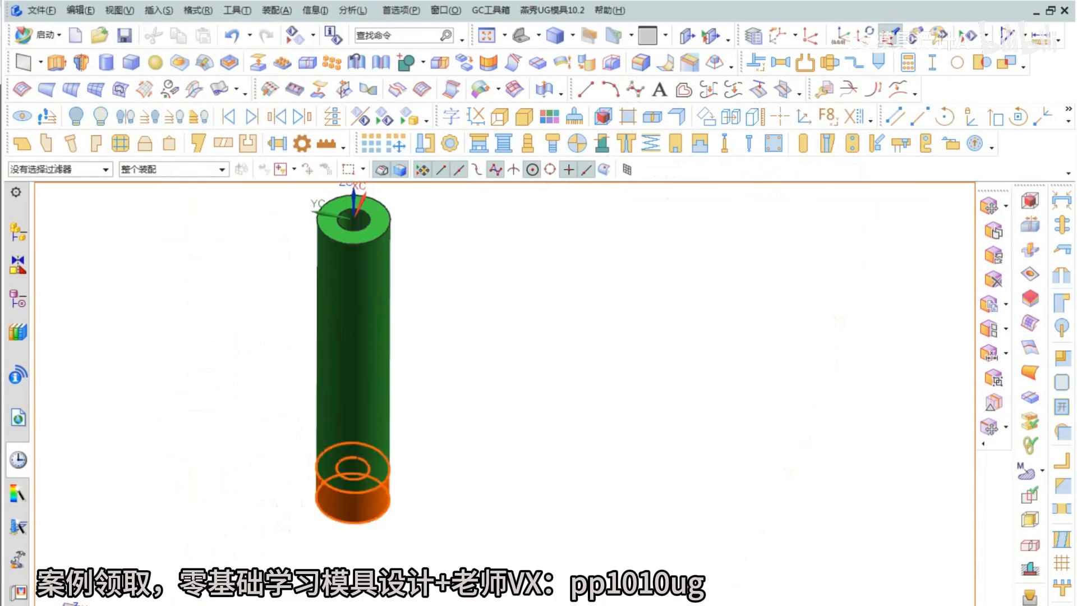
{"action": "scroll", "coordinate": [380, 470], "scroll_direction": "down", "scroll_amount": 2}
{"action": "key", "text": "ctrl+shift+b"}
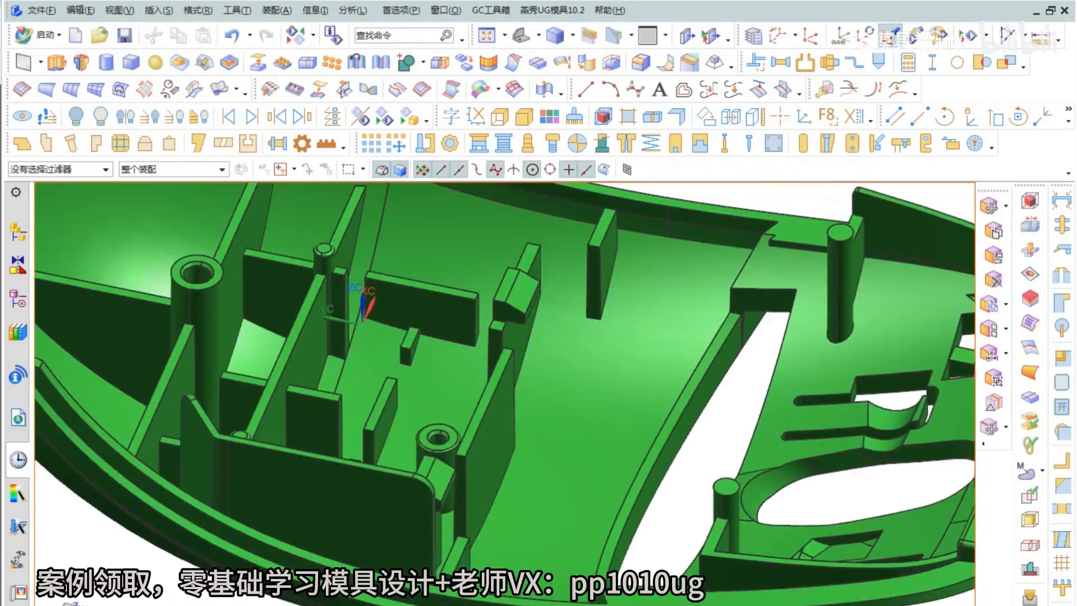
{"action": "middle_click_drag", "start_coordinate": [336, 417], "coordinate": [328, 435]}
{"action": "scroll", "coordinate": [328, 435], "scroll_direction": "up", "scroll_amount": 3}
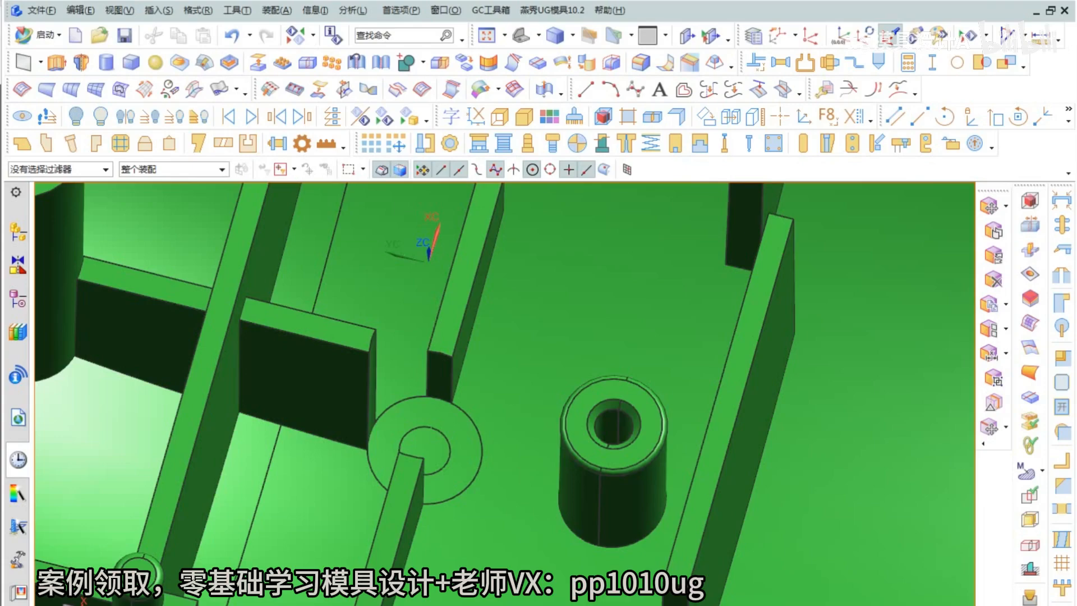
Display the upper boss body and the shell together again by showing all hidden bodies
{"action": "key", "text": "ctrl+shift+b"}
{"action": "key", "text": "ctrl+shift+v"}
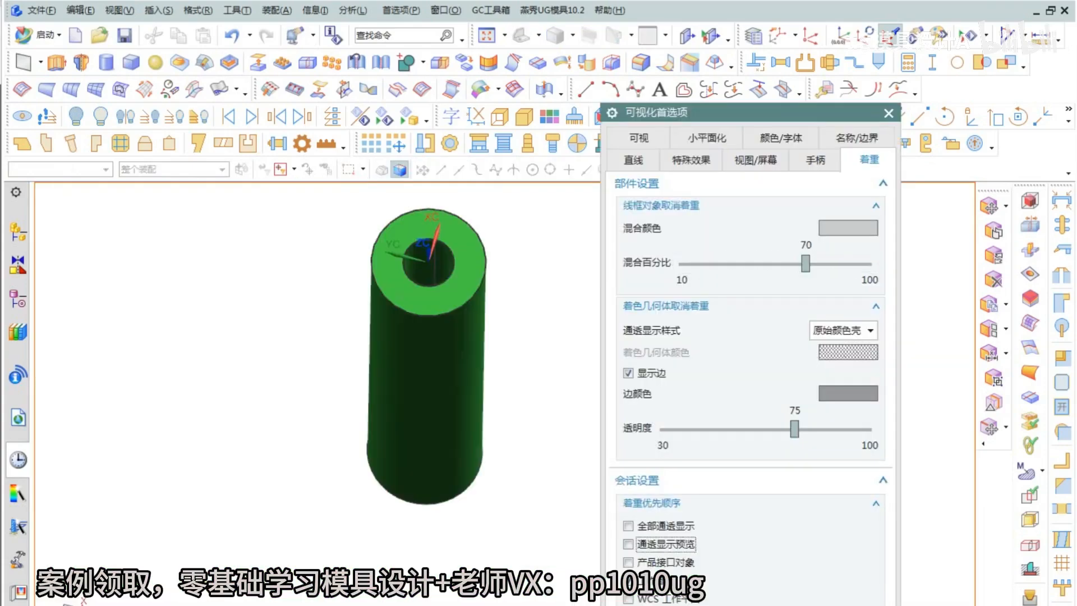
{"action": "key", "text": "Escape"}
{"action": "key", "text": "ctrl+a"}
{"action": "key", "text": "ctrl+shift+u"}
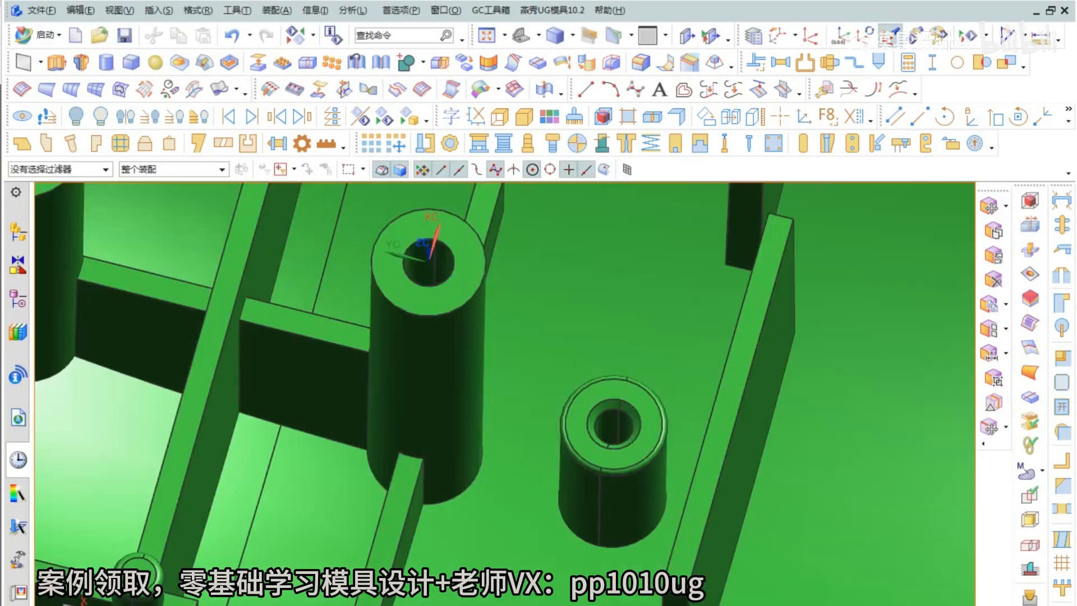
Change the display color of the separated upper boss to yellow
{"action": "key", "text": "ctrl+j"}
{"action": "left_click", "coordinate": [811, 208]}
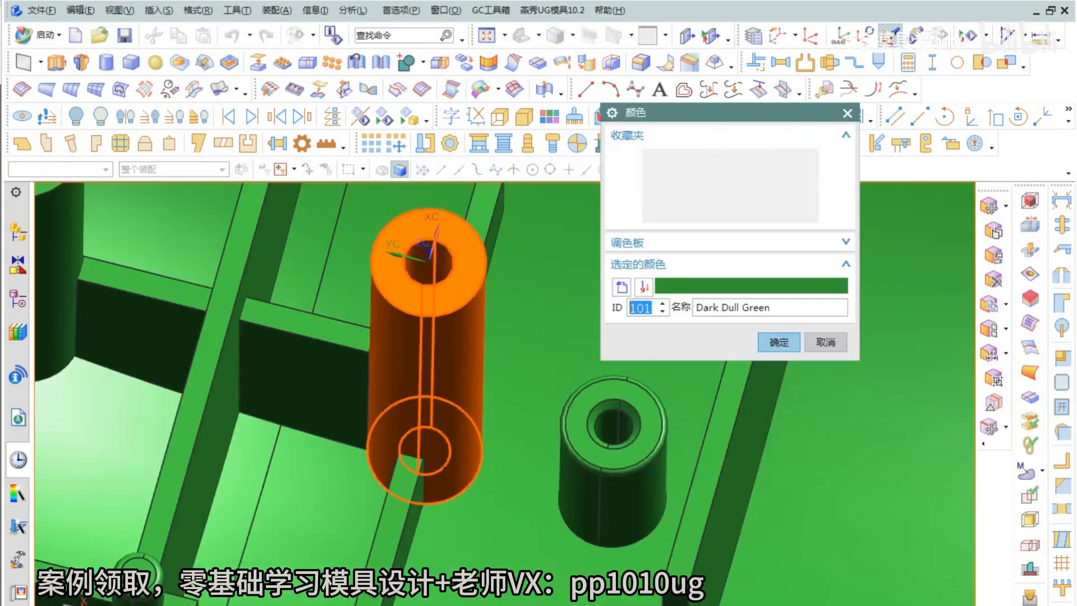
{"action": "left_click", "coordinate": [780, 172]}
{"action": "left_click", "coordinate": [765, 172]}
{"action": "middle_click", "coordinate": [765, 172]}
{"action": "middle_click", "coordinate": [765, 172]}
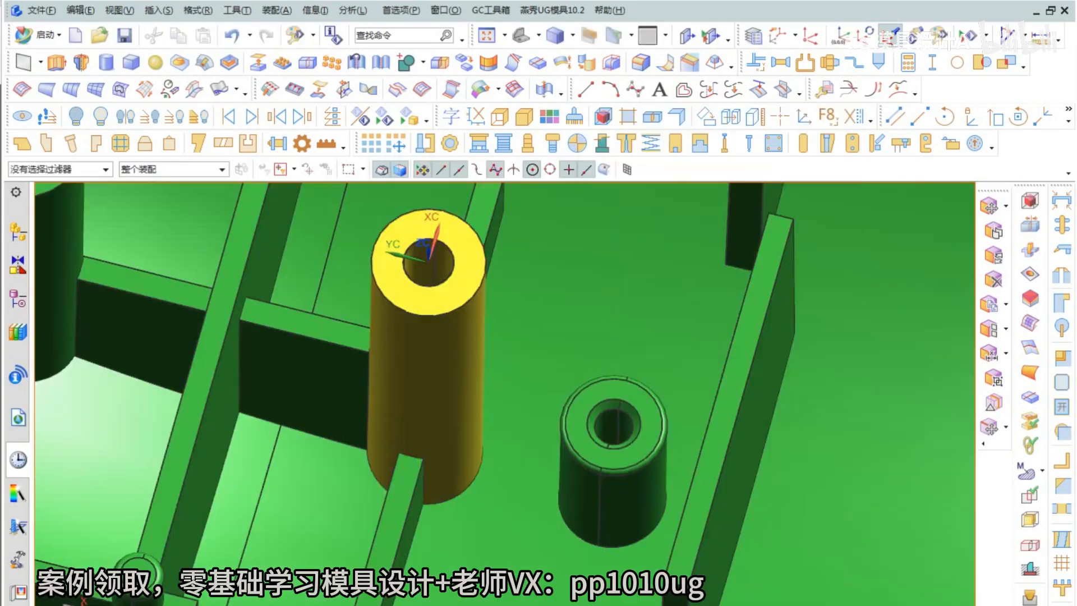
Isolate the yellow boss by hiding the shell
{"action": "key", "text": "ctrl+shift+b"}
{"action": "key", "text": "ctrl+shift+b"}
{"action": "left_click", "coordinate": [428, 348]}
{"action": "key", "text": "ctrl+b"}
{"action": "key", "text": "ctrl+shift+b"}
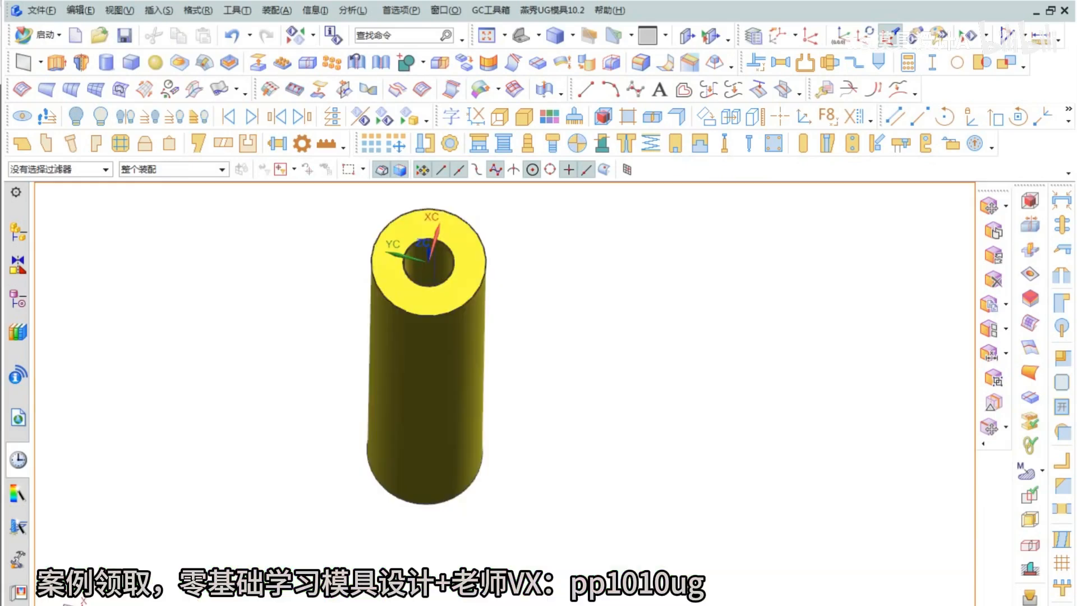
Draft the boss's outer cylindrical face by 0.1° from its bottom outer edge, using the From Edges type
{"action": "key", "text": "alt+s"}
{"action": "key", "text": "l"}
{"action": "key", "text": "t"}
{"action": "middle_click", "coordinate": [427, 348]}
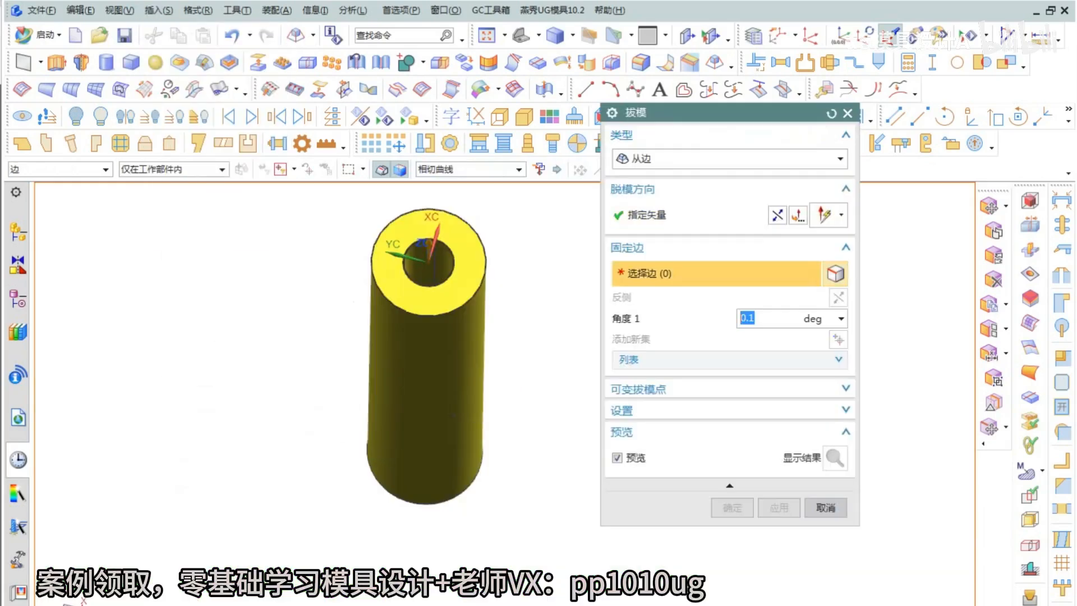
{"action": "left_click", "coordinate": [427, 504]}
{"action": "scroll", "coordinate": [473, 298], "scroll_direction": "up", "scroll_amount": 2}
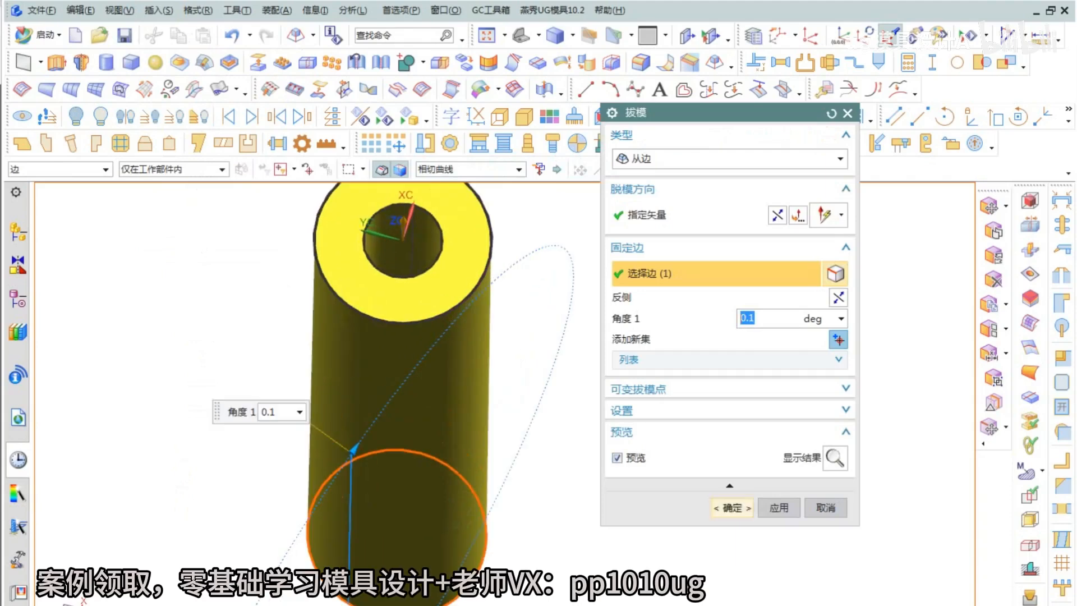
{"action": "left_click", "coordinate": [779, 508]}
{"action": "key", "text": "Escape"}
Display the boss in face analysis colors and check the radius of its top outer edge with Geometric Properties
{"action": "right_click_drag", "start_coordinate": [613, 437], "coordinate": [641, 465]}
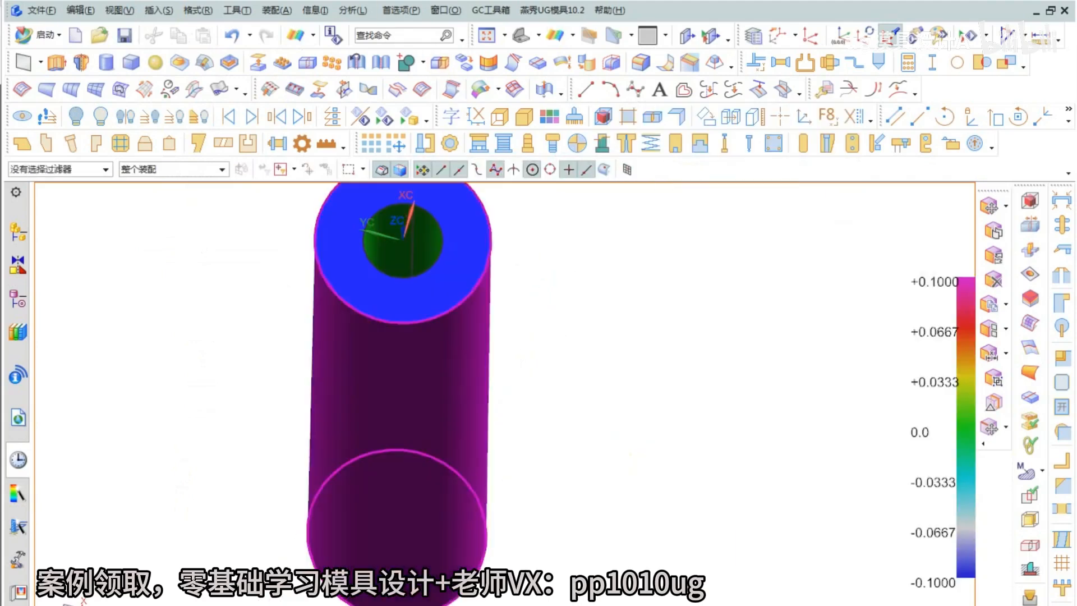
{"action": "left_click", "coordinate": [353, 10]}
{"action": "left_click", "coordinate": [387, 200]}
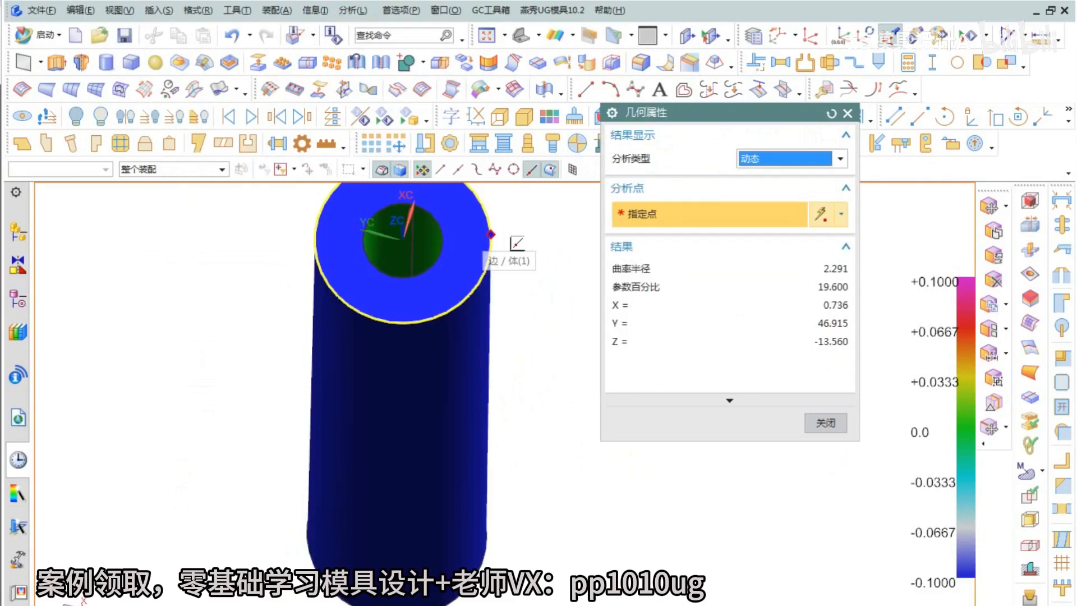
{"action": "key", "text": "Escape"}
Show all bodies and examine the drafted boss against the surrounding shell in face analysis colors
{"action": "key", "text": "ctrl+shift+u"}
{"action": "scroll", "coordinate": [466, 350], "scroll_direction": "down", "scroll_amount": 3}
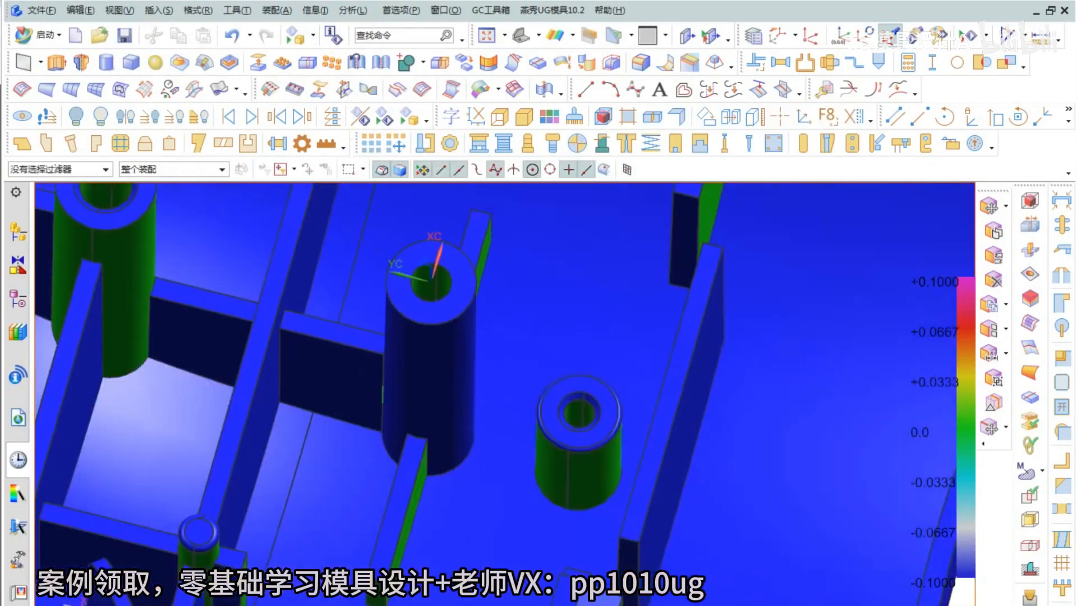
{"action": "key", "text": "F8"}
{"action": "scroll", "coordinate": [362, 384], "scroll_direction": "up", "scroll_amount": 5}
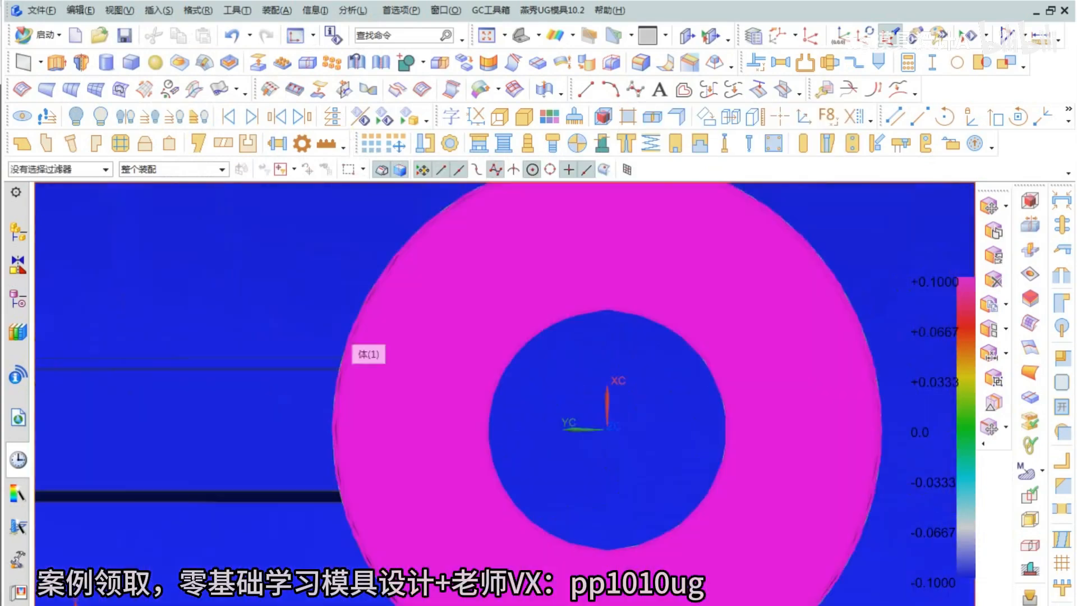
{"action": "middle_click_drag", "start_coordinate": [365, 354], "coordinate": [304, 400]}
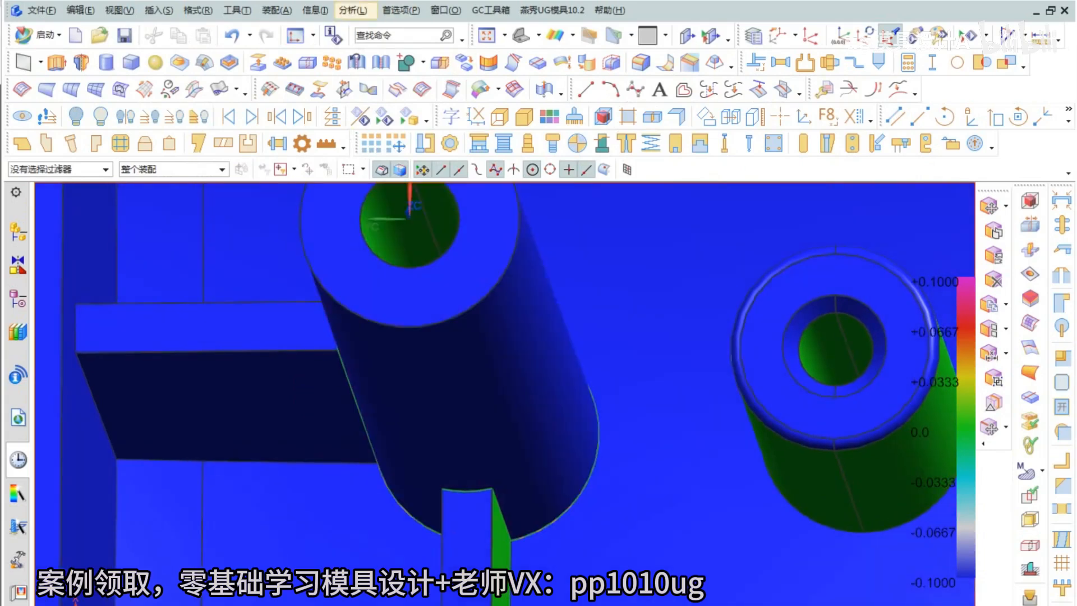
Inspect the drafted boss's radius at its base and top outer edges with dynamic Geometric Properties
{"action": "left_click", "coordinate": [353, 10]}
{"action": "left_click", "coordinate": [370, 202]}
{"action": "mouse_move", "coordinate": [592, 470]}
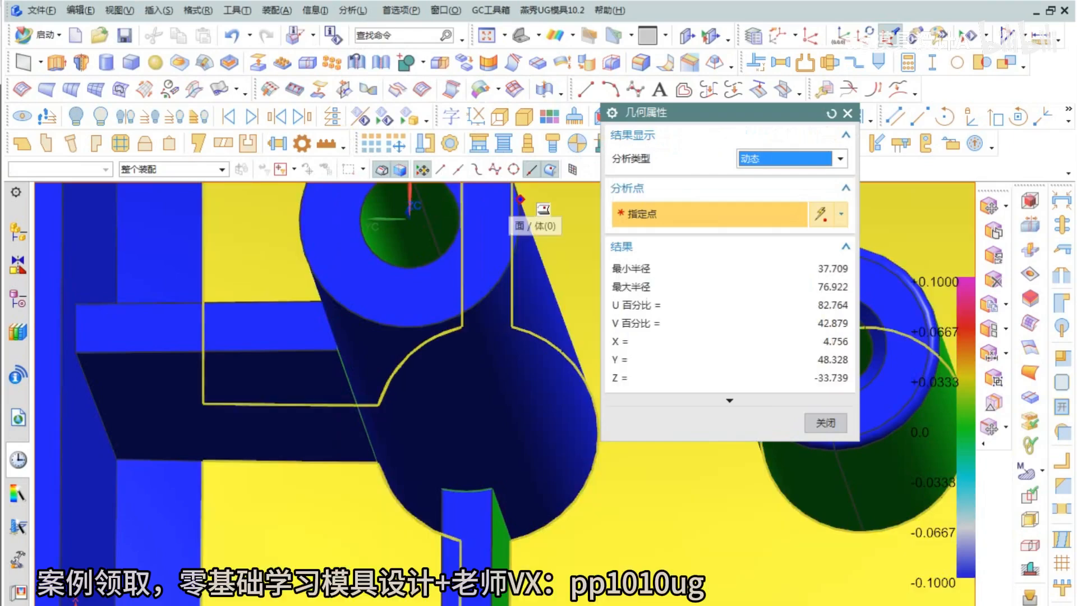
{"action": "mouse_move", "coordinate": [517, 197]}
{"action": "middle_click_drag", "start_coordinate": [518, 198], "coordinate": [505, 365], "text": "shift"}
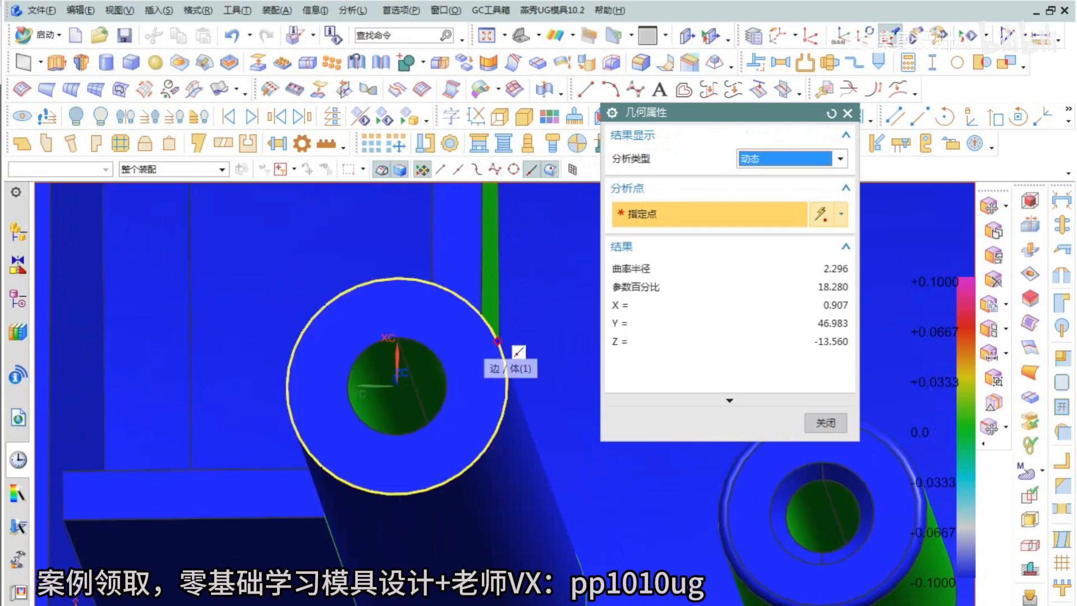
{"action": "scroll", "coordinate": [477, 335], "scroll_direction": "down", "scroll_amount": 4}
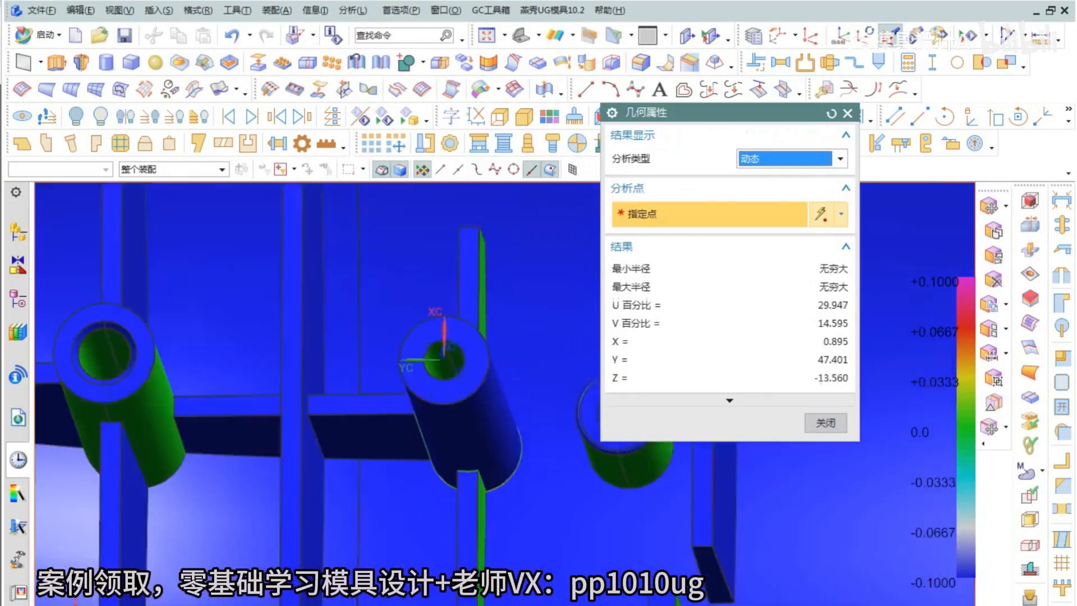
{"action": "key", "text": "Escape"}
Return to the shaded display and isolate the drafted yellow boss
{"action": "scroll", "coordinate": [477, 335], "scroll_direction": "down", "scroll_amount": 3}
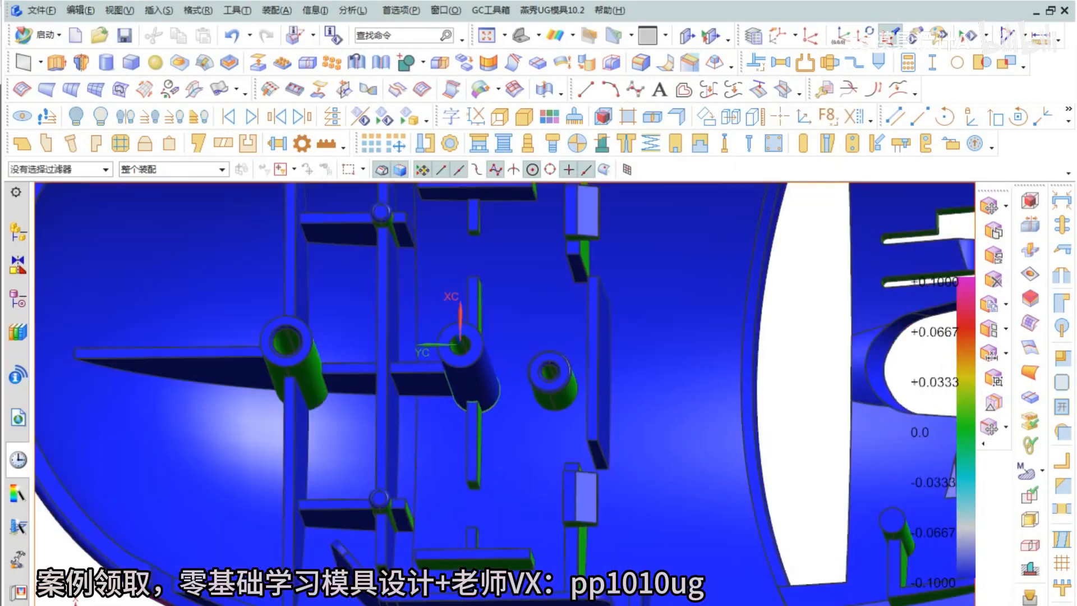
{"action": "right_click_drag", "start_coordinate": [793, 439], "coordinate": [793, 412]}
{"action": "scroll", "coordinate": [492, 369], "scroll_direction": "up", "scroll_amount": 2}
{"action": "left_click", "coordinate": [470, 384]}
{"action": "key", "text": "ctrl+b"}
{"action": "key", "text": "ctrl+shift+b"}
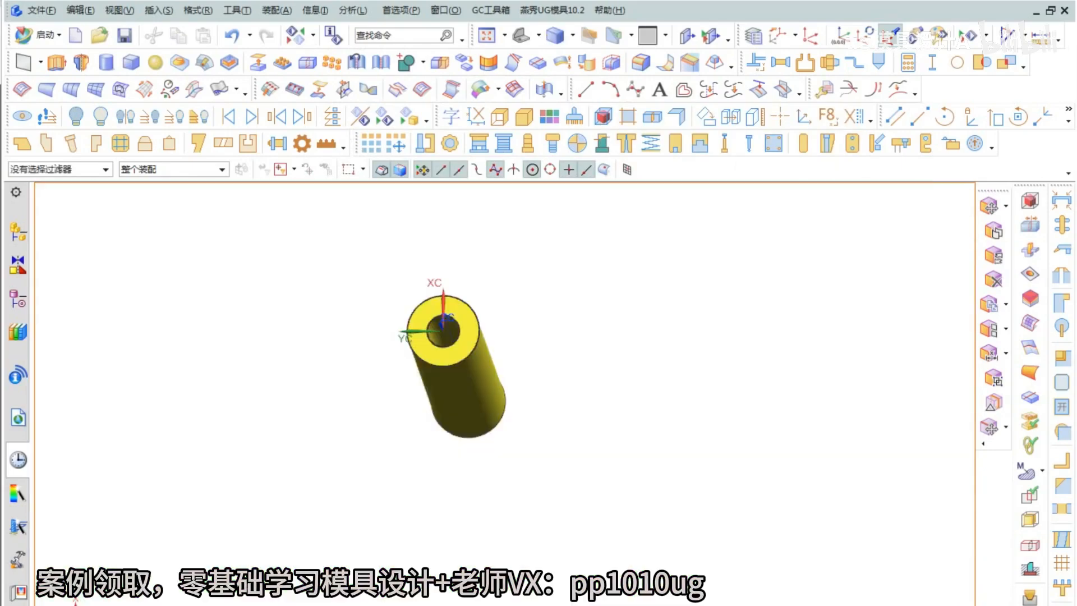
Create a separate reference cylinder, 4.5 mm in diameter and 100 mm high, from the boss's top centre along its axis
{"action": "key", "text": "x"}
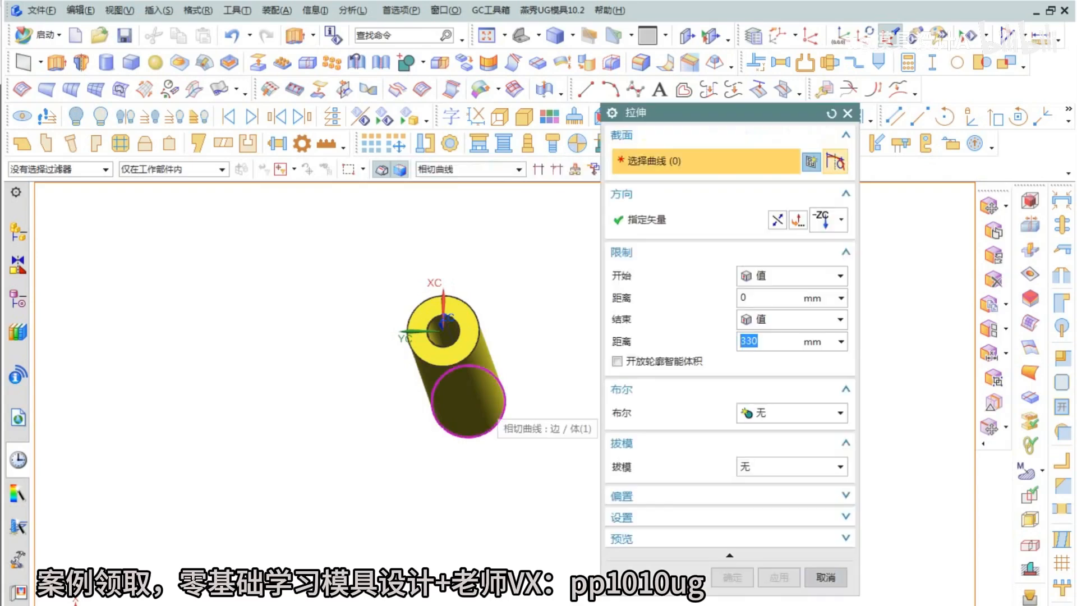
{"action": "key", "text": "Escape"}
{"action": "left_click", "coordinate": [106, 62]}
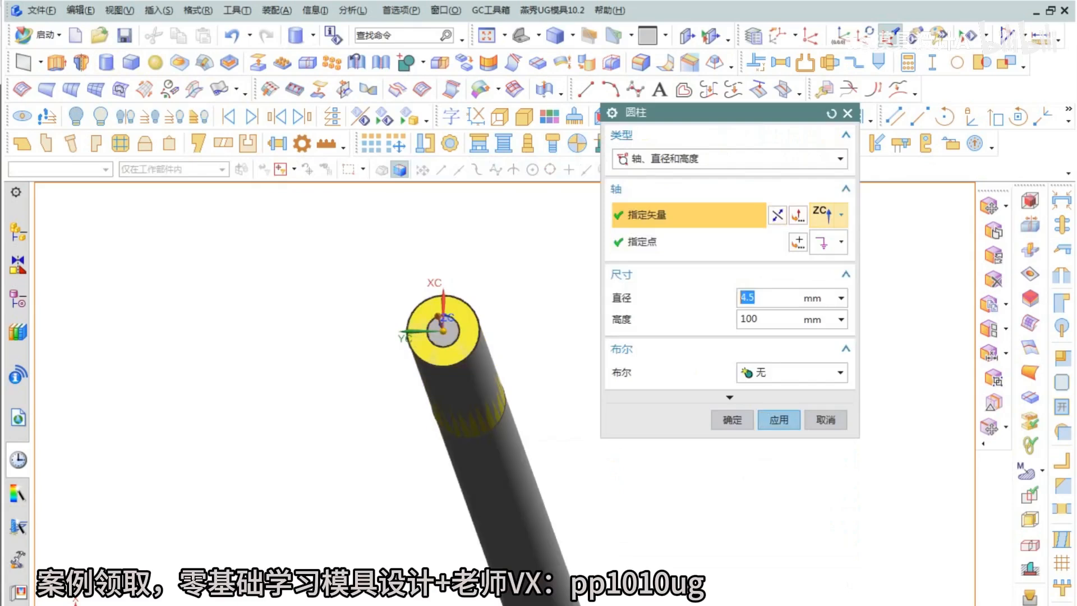
{"action": "key", "text": "Return"}
Refresh the display and measure the minimum distance between the drafted boss's top outer edge and the reference cylinder's edge
{"action": "scroll", "coordinate": [480, 326], "scroll_direction": "up", "scroll_amount": 10}
{"action": "scroll", "coordinate": [509, 301], "scroll_direction": "down", "scroll_amount": 3}
{"action": "right_click", "coordinate": [526, 287]}
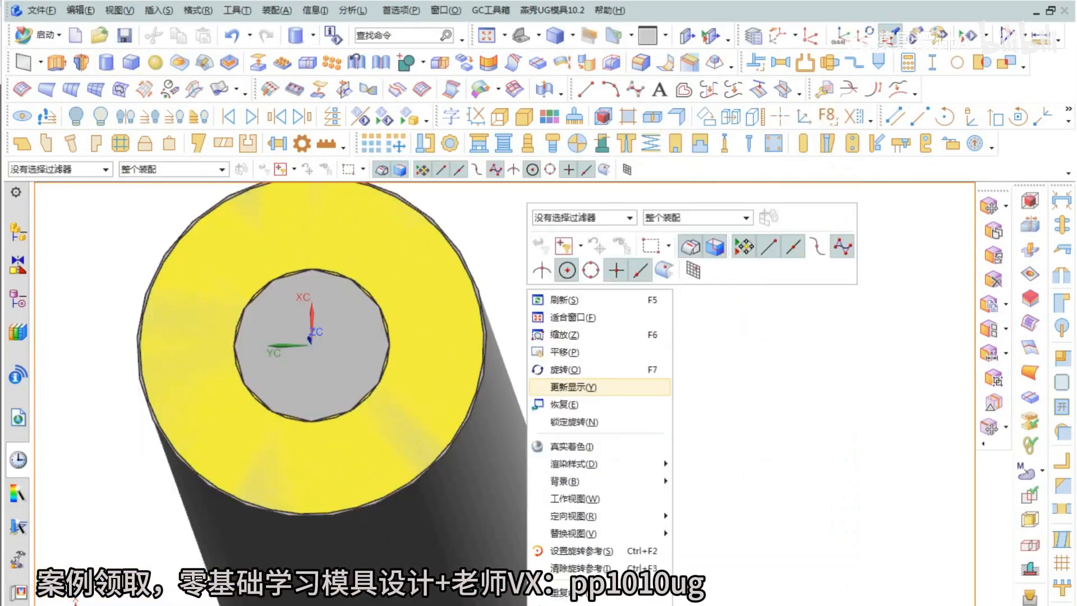
{"action": "left_click", "coordinate": [561, 387]}
{"action": "key", "text": "ctrl+shift+d"}
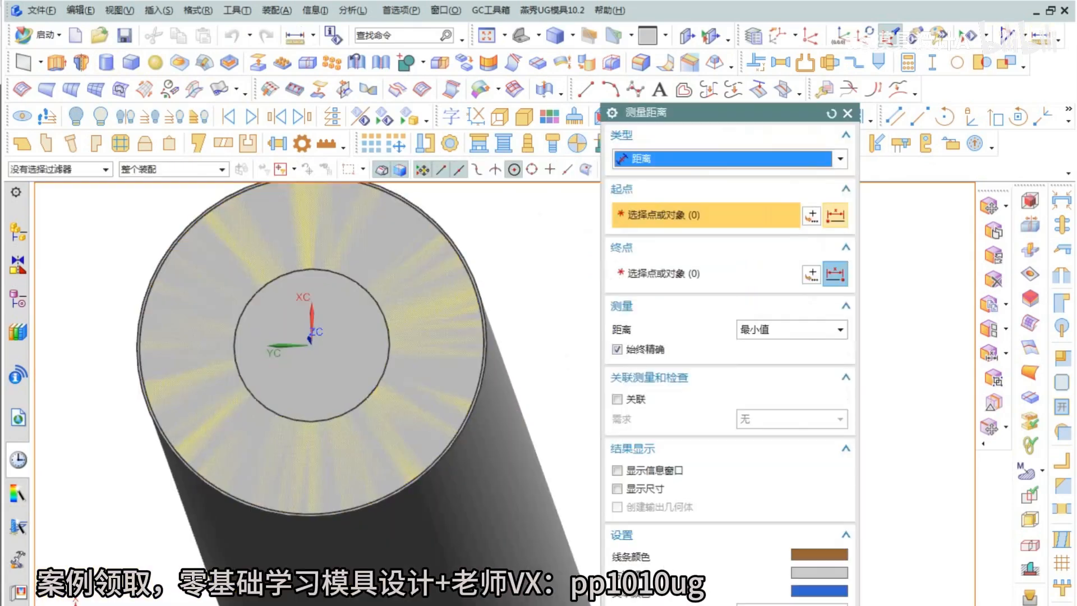
{"action": "scroll", "coordinate": [482, 277], "scroll_direction": "up", "scroll_amount": 4}
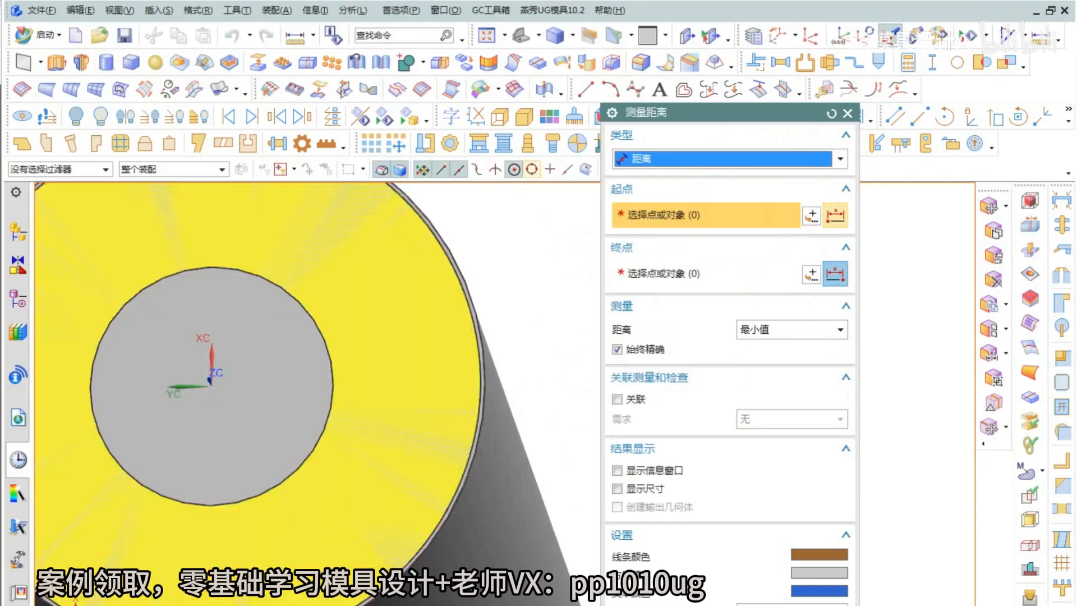
{"action": "left_click", "coordinate": [533, 170]}
{"action": "left_click", "coordinate": [474, 319]}
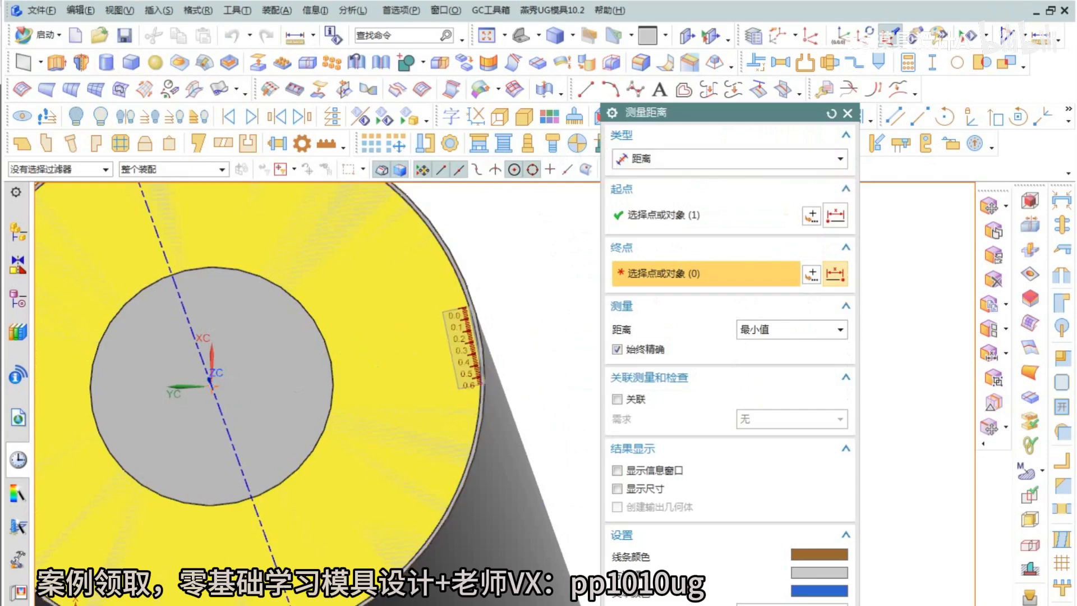
{"action": "left_click", "coordinate": [484, 383]}
{"action": "scroll", "coordinate": [505, 317], "scroll_direction": "up", "scroll_amount": 2}
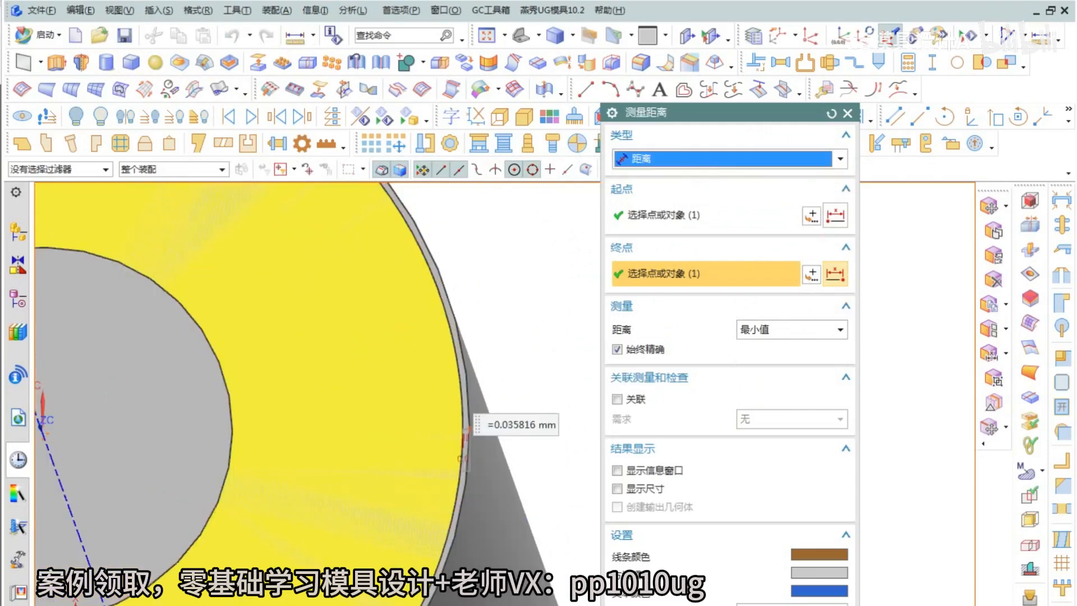
{"action": "scroll", "coordinate": [485, 300], "scroll_direction": "down", "scroll_amount": 4}
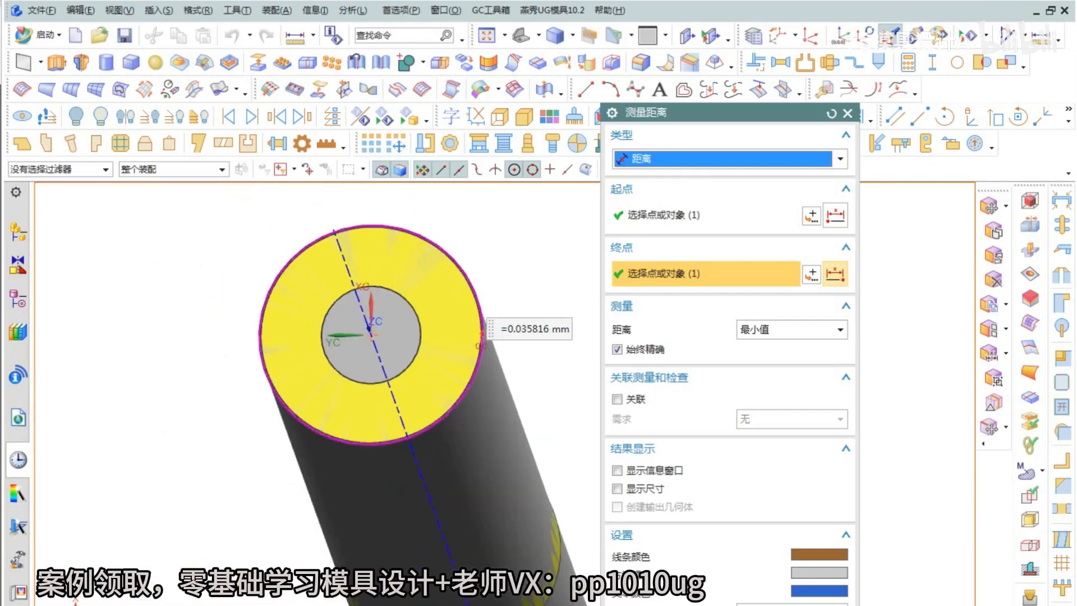
{"action": "key", "text": "Escape"}
Hide the reference cylinder and set the boss's edge draft angle to 0.2 deg
{"action": "left_click", "coordinate": [486, 366]}
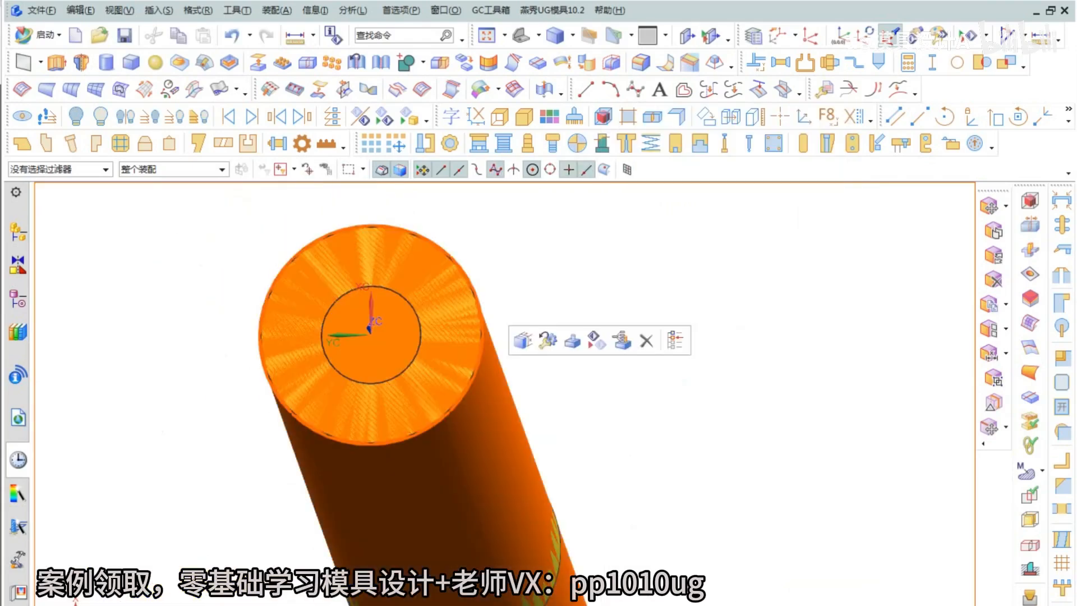
{"action": "key", "text": "ctrl+b"}
{"action": "double_click", "coordinate": [486, 366]}
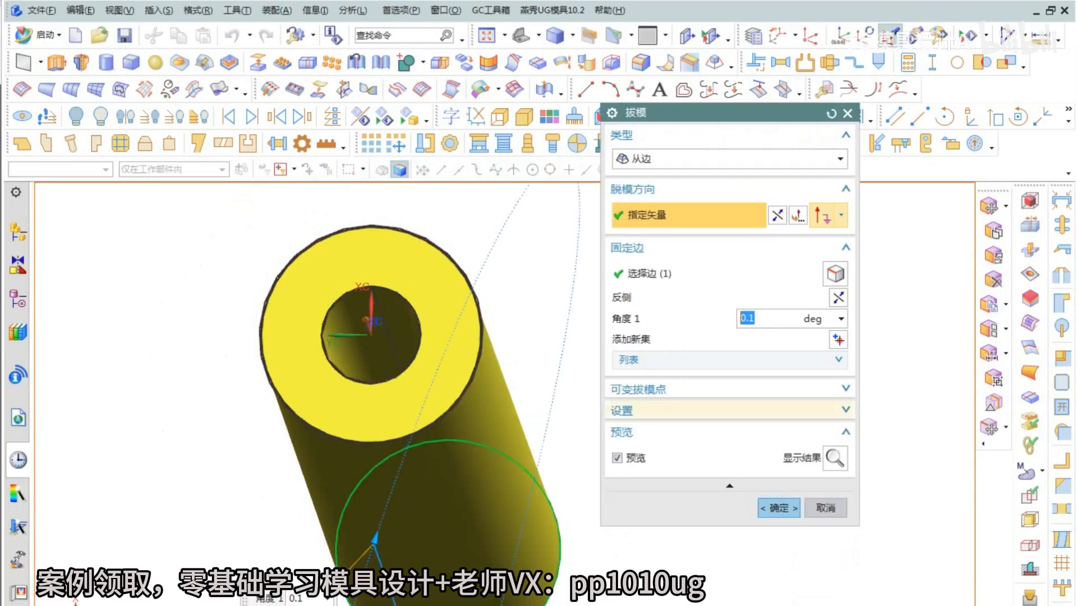
{"action": "type", "text": "0.2"}
{"action": "key", "text": "Return"}
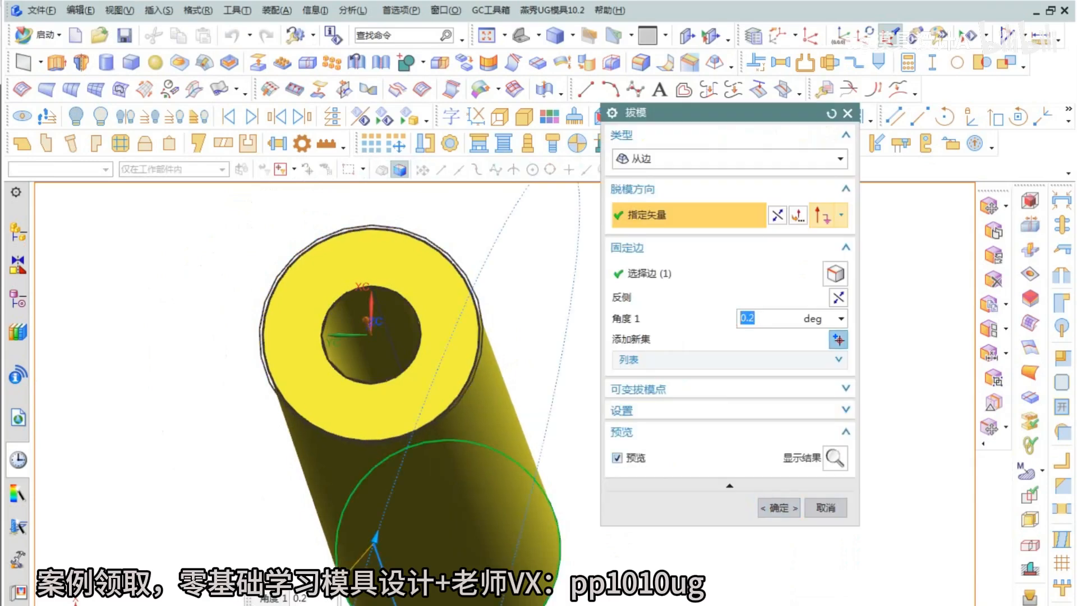
{"action": "left_click", "coordinate": [779, 508]}
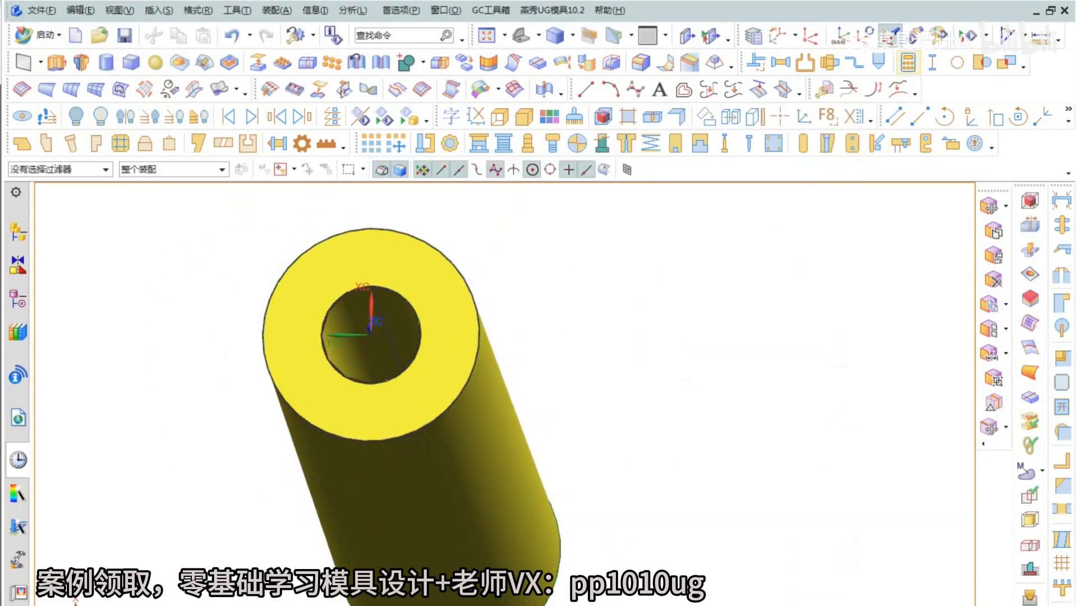
View the draft calculation page of the YxMold calculation tool
{"action": "left_click", "coordinate": [909, 62]}
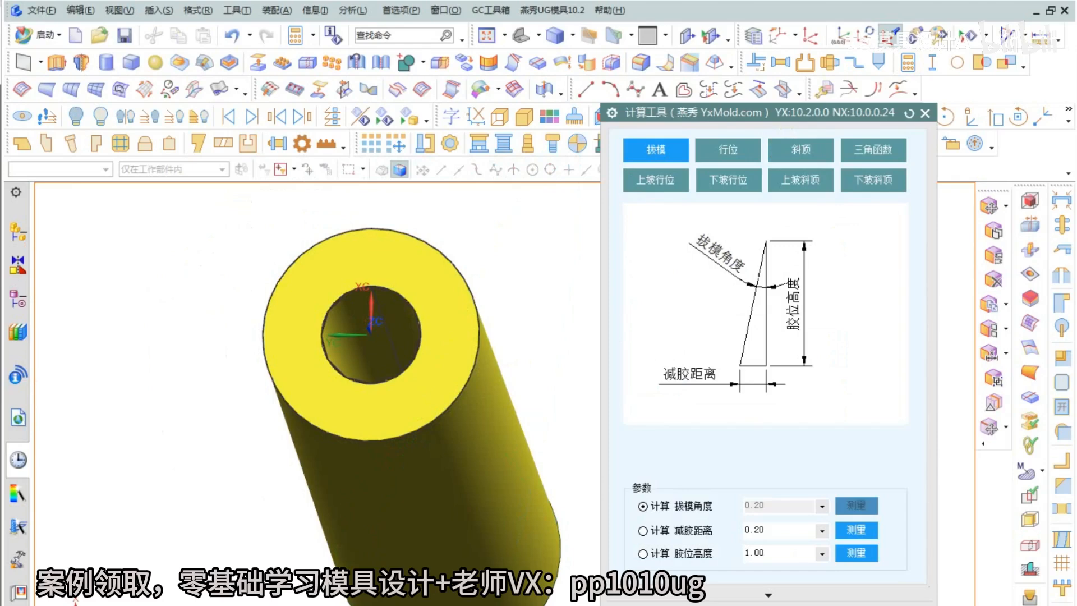
{"action": "key", "text": "Escape"}
{"action": "scroll", "coordinate": [538, 265], "scroll_direction": "down", "scroll_amount": 4}
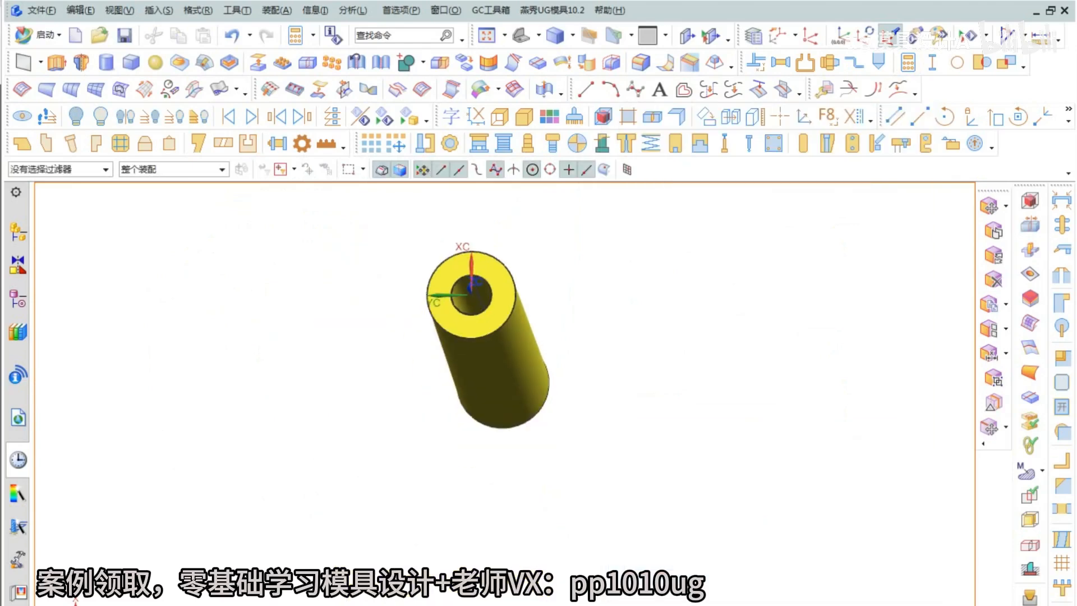
Redisplay the hidden shell and examine where the ribs meet the drafted boss
{"action": "key", "text": "ctrl+shift+u"}
{"action": "scroll", "coordinate": [535, 353], "scroll_direction": "down", "scroll_amount": 2}
{"action": "middle_click_drag", "start_coordinate": [466, 362], "coordinate": [372, 390], "text": "shift"}
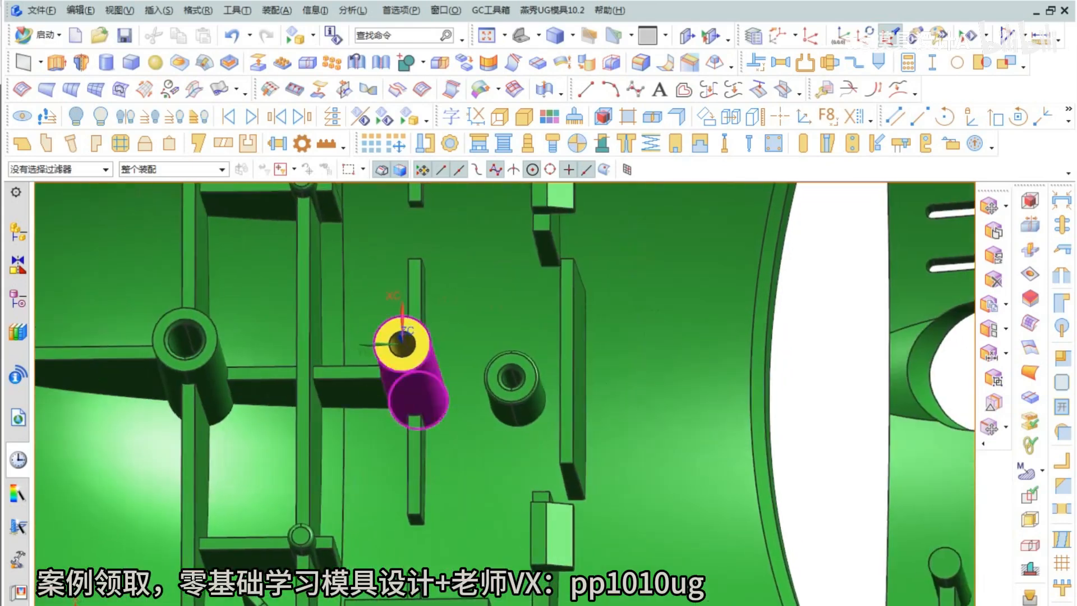
{"action": "scroll", "coordinate": [385, 384], "scroll_direction": "up", "scroll_amount": 9}
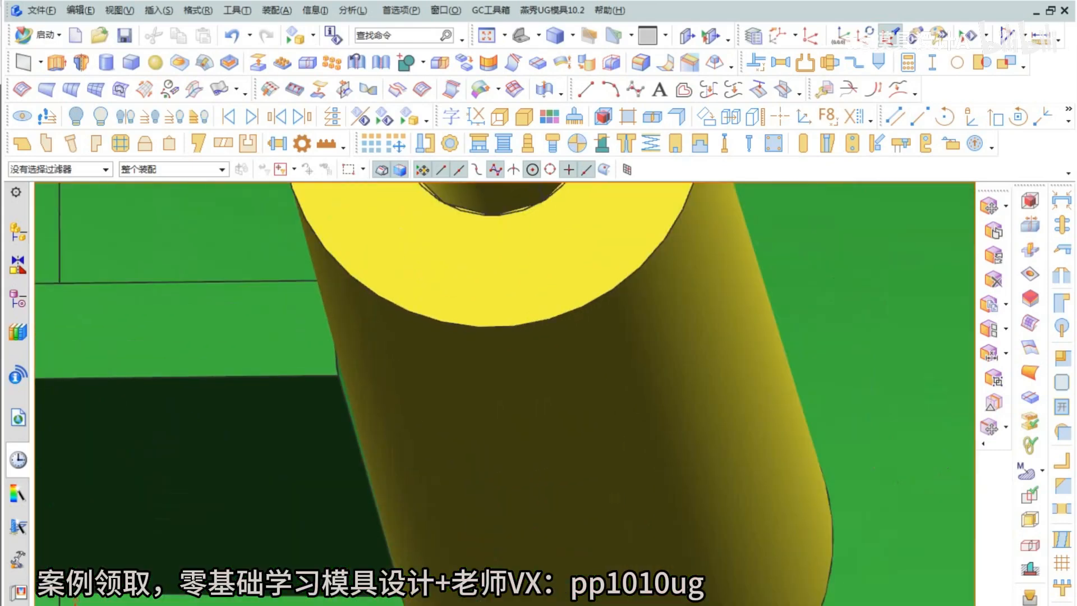
{"action": "left_click", "coordinate": [993, 231]}
{"action": "scroll", "coordinate": [349, 382], "scroll_direction": "down", "scroll_amount": 6}
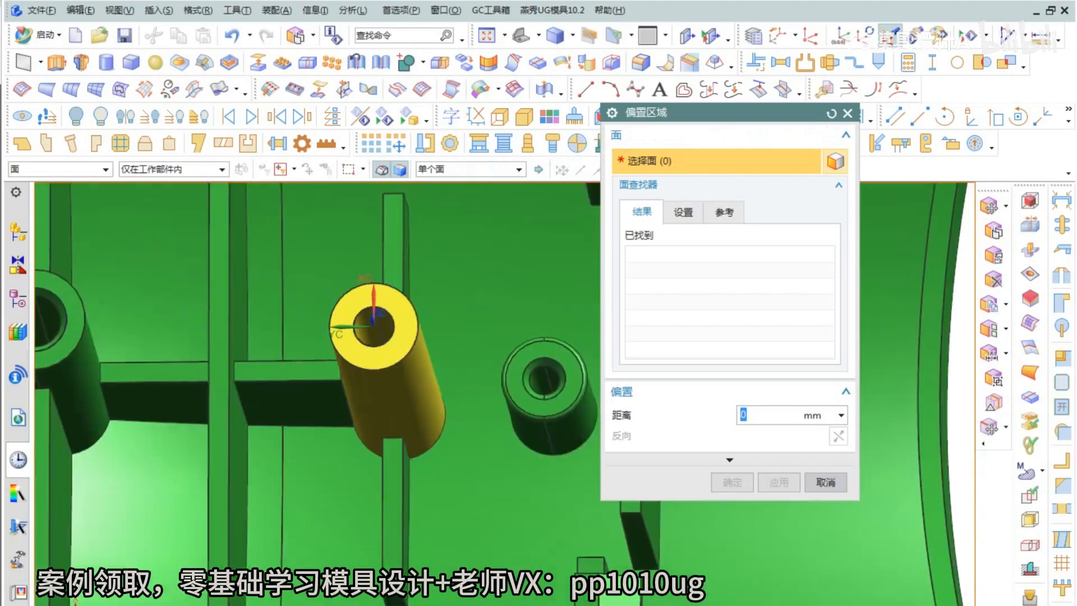
{"action": "key", "text": "F8"}
{"action": "scroll", "coordinate": [345, 370], "scroll_direction": "up", "scroll_amount": 10}
{"action": "scroll", "coordinate": [332, 342], "scroll_direction": "down", "scroll_amount": 5}
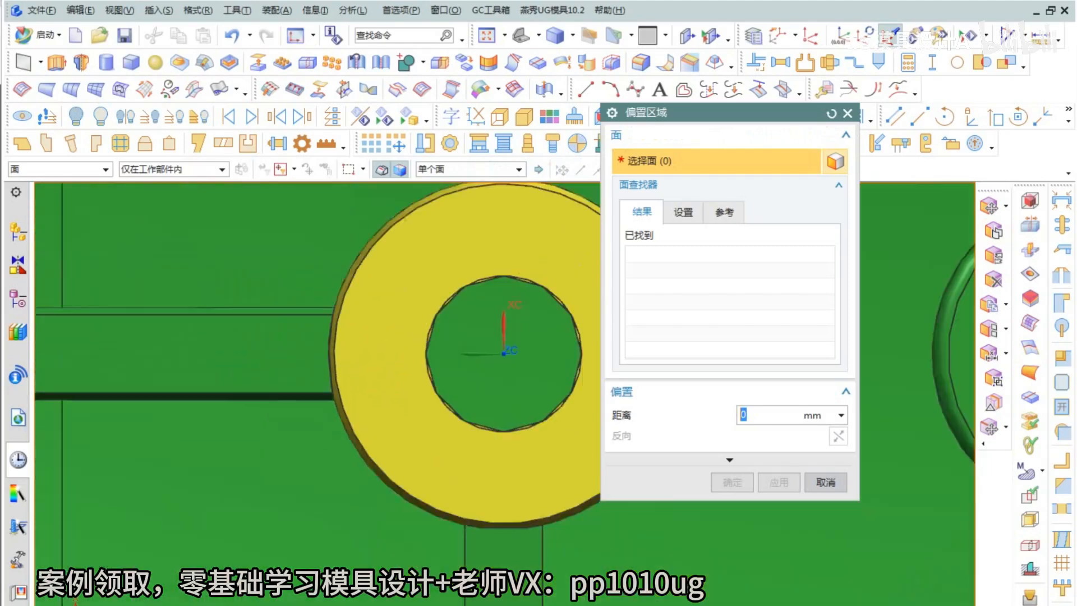
{"action": "middle_click_drag", "start_coordinate": [252, 397], "coordinate": [274, 281]}
{"action": "scroll", "coordinate": [314, 269], "scroll_direction": "up", "scroll_amount": 5}
{"action": "left_click", "coordinate": [392, 314]}
{"action": "left_click", "coordinate": [394, 370]}
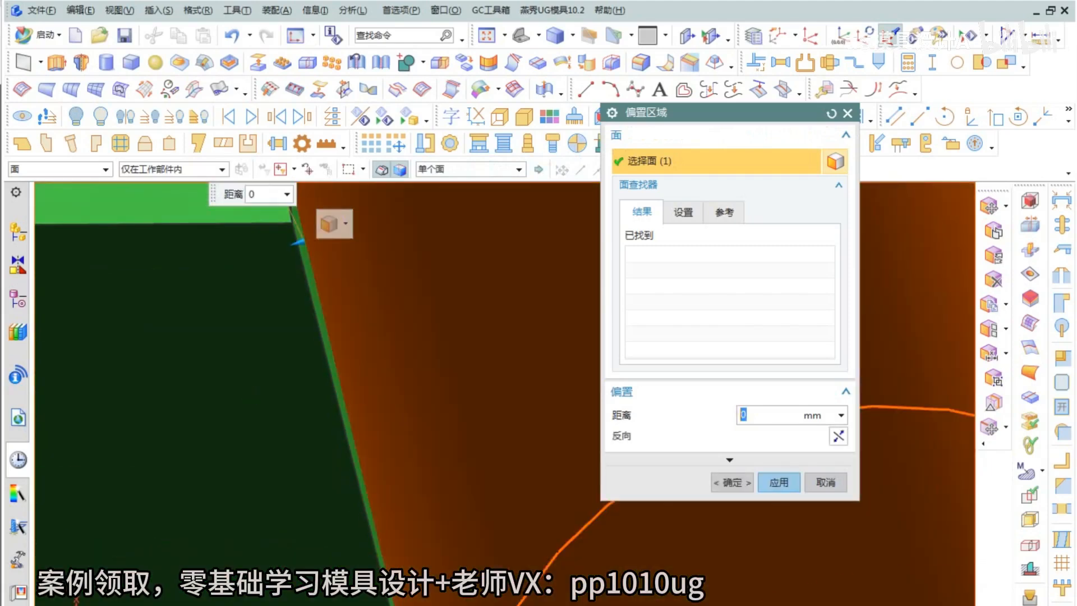
{"action": "key", "text": "Escape"}
Hide the drafted boss and use Offset Region to offset the rib end faces around it by 0.1 mm
{"action": "left_click", "coordinate": [395, 377]}
{"action": "key", "text": "ctrl+b"}
{"action": "scroll", "coordinate": [395, 380], "scroll_direction": "down", "scroll_amount": 6}
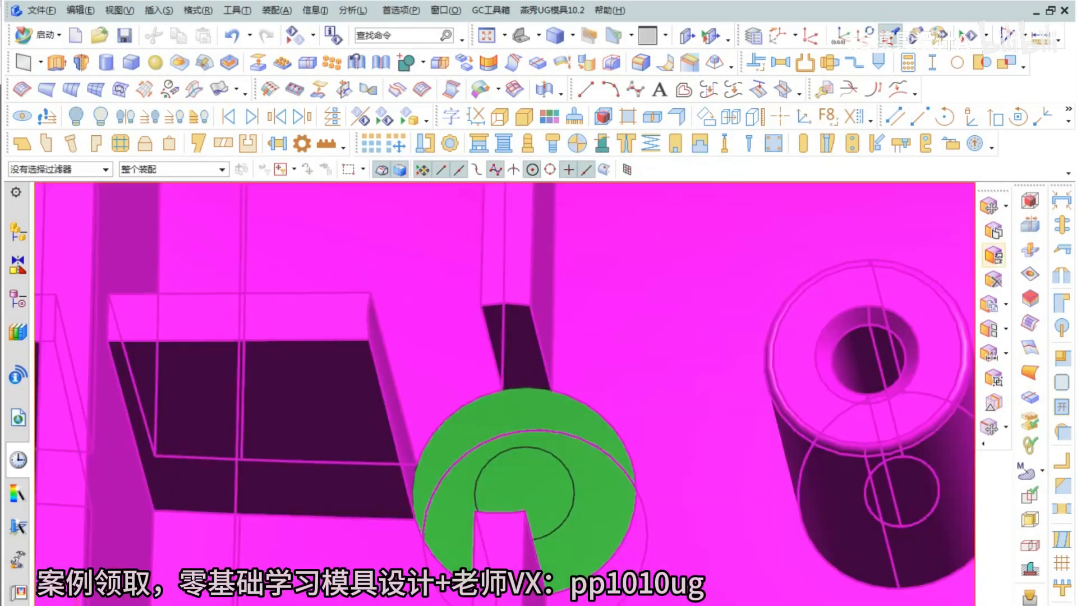
{"action": "left_click", "coordinate": [993, 231]}
{"action": "left_click", "coordinate": [498, 353]}
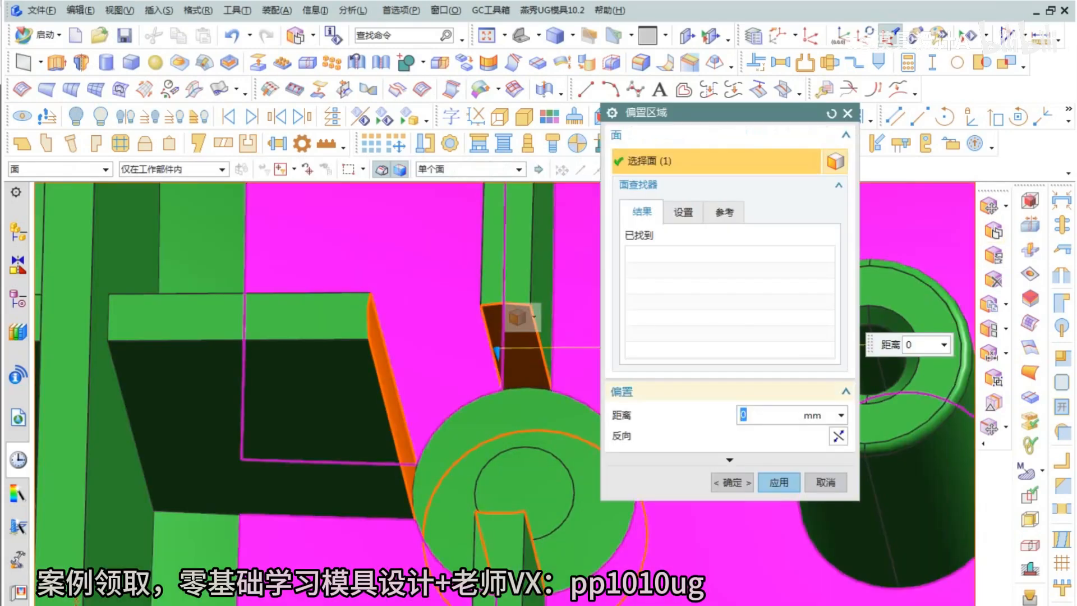
{"action": "type", "text": "0.05"}
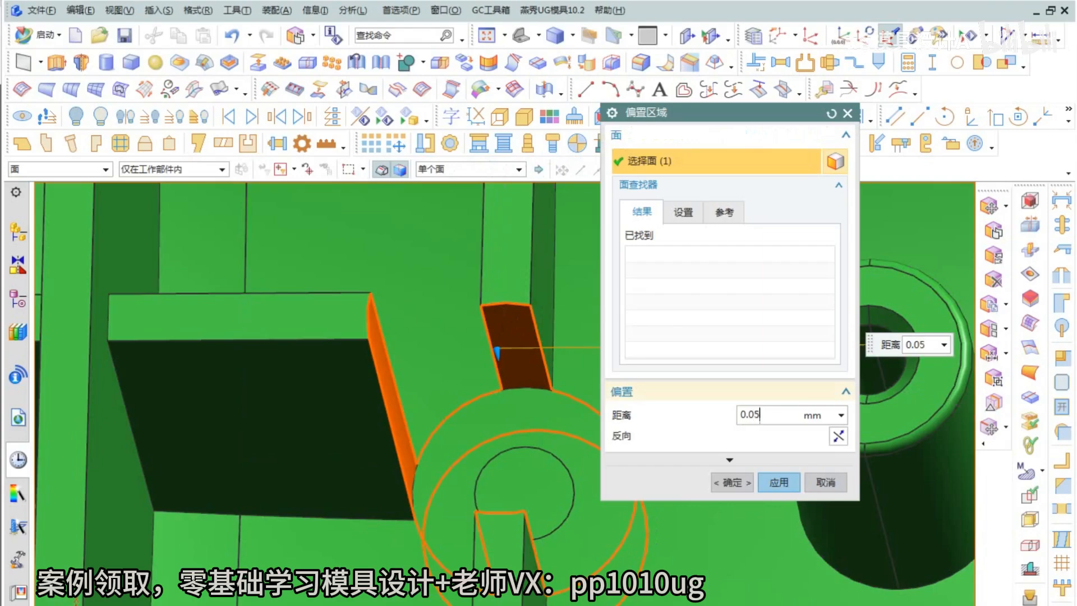
{"action": "key", "text": "Return"}
{"action": "type", "text": "0.1"}
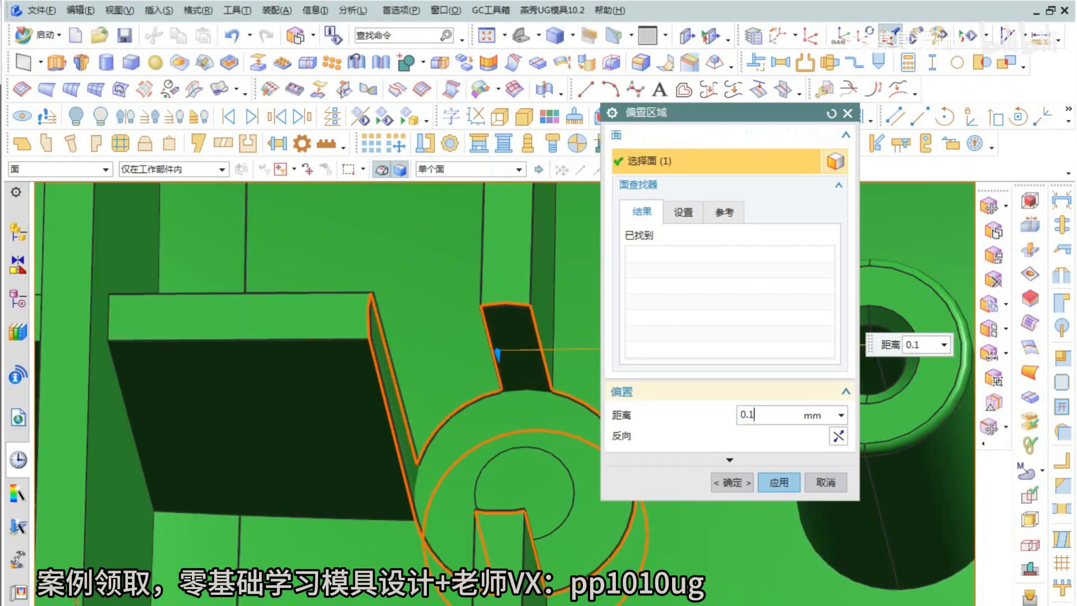
{"action": "key", "text": "Return"}
{"action": "scroll", "coordinate": [370, 426], "scroll_direction": "down", "scroll_amount": 8}
{"action": "key", "text": "Escape"}
Redisplay the drafted boss and unite it with the shell body
{"action": "middle_click_drag", "start_coordinate": [367, 482], "coordinate": [362, 387]}
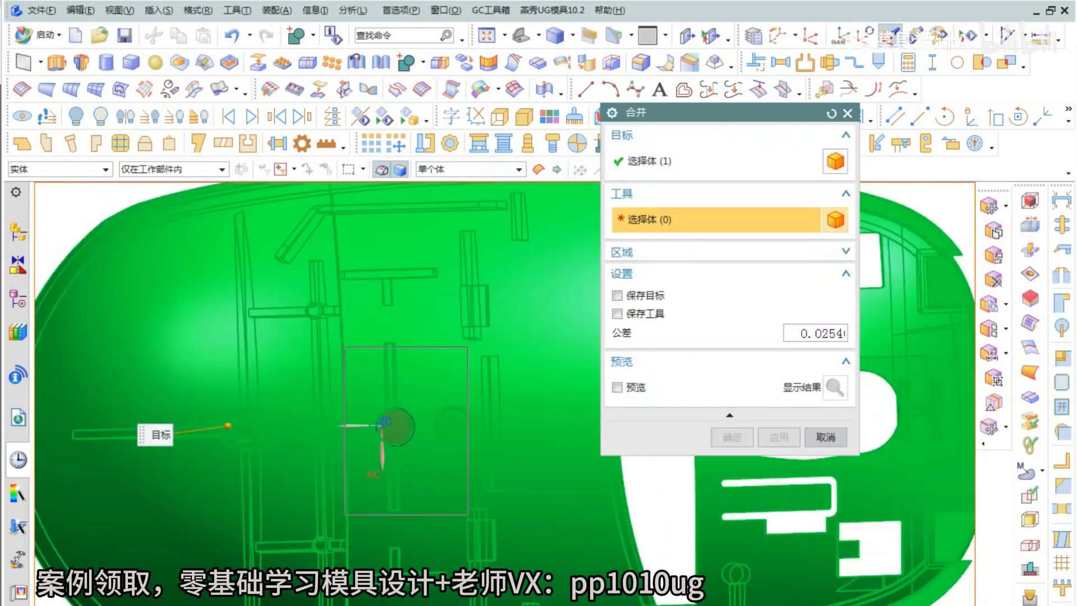
{"action": "left_click", "coordinate": [193, 432]}
{"action": "middle_click", "coordinate": [193, 432]}
{"action": "middle_click_drag", "start_coordinate": [397, 342], "coordinate": [399, 442]}
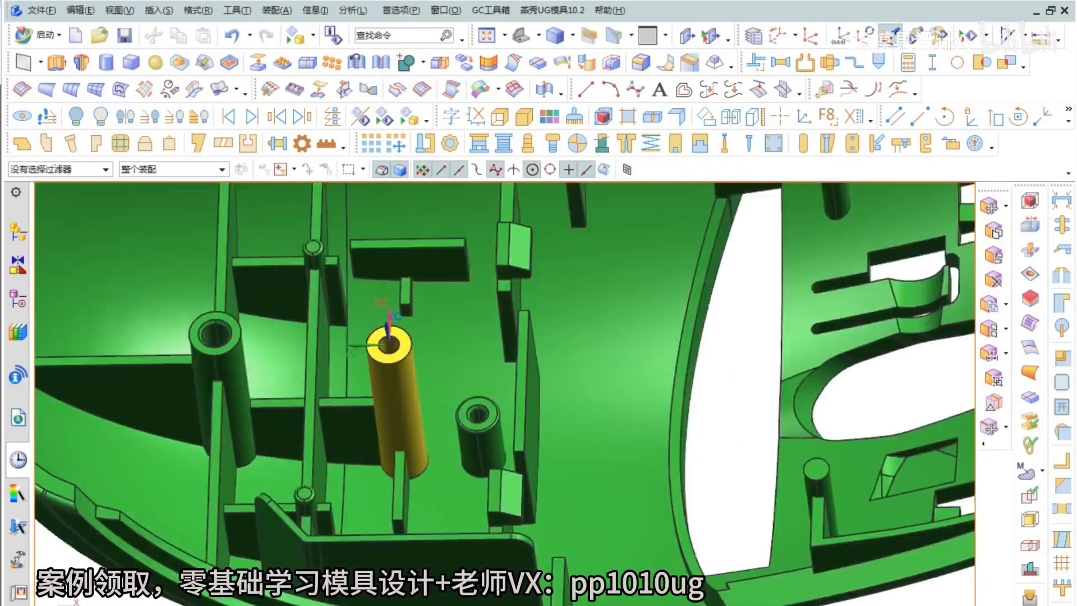
{"action": "scroll", "coordinate": [381, 480], "scroll_direction": "up", "scroll_amount": 5}
{"action": "left_click", "coordinate": [314, 505]}
{"action": "left_click", "coordinate": [382, 480]}
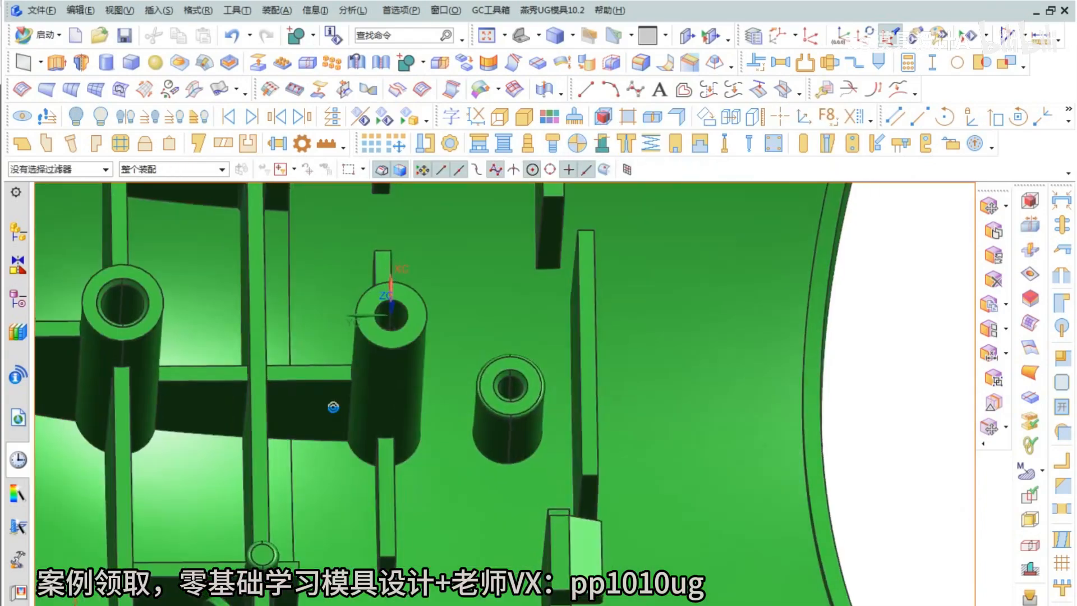
{"action": "scroll", "coordinate": [334, 409], "scroll_direction": "up", "scroll_amount": 3}
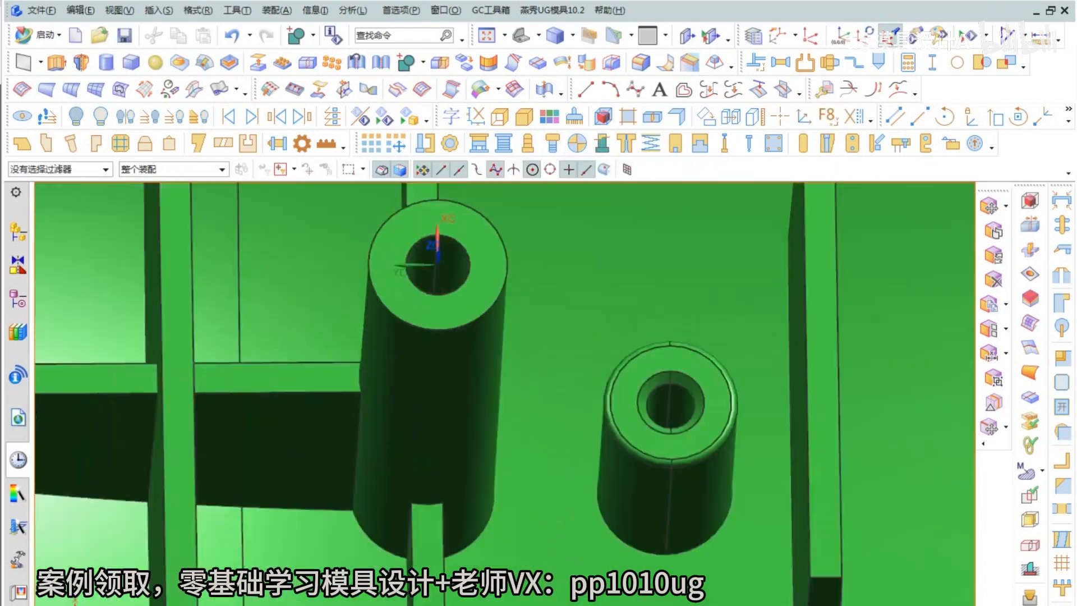
Switch to the face analysis display, set a rotation point near the united boss, and inspect the draft on the ribs and bosses
{"action": "scroll", "coordinate": [314, 370], "scroll_direction": "down", "scroll_amount": 5}
{"action": "right_click_drag", "start_coordinate": [659, 375], "coordinate": [686, 402]}
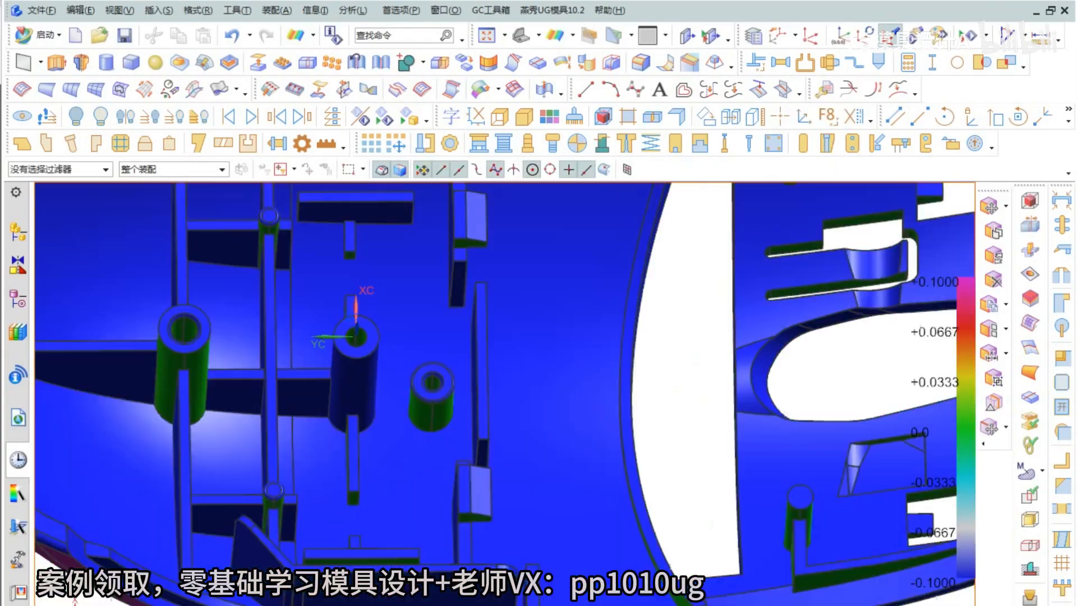
{"action": "right_click", "coordinate": [662, 356]}
{"action": "left_click", "coordinate": [693, 601]}
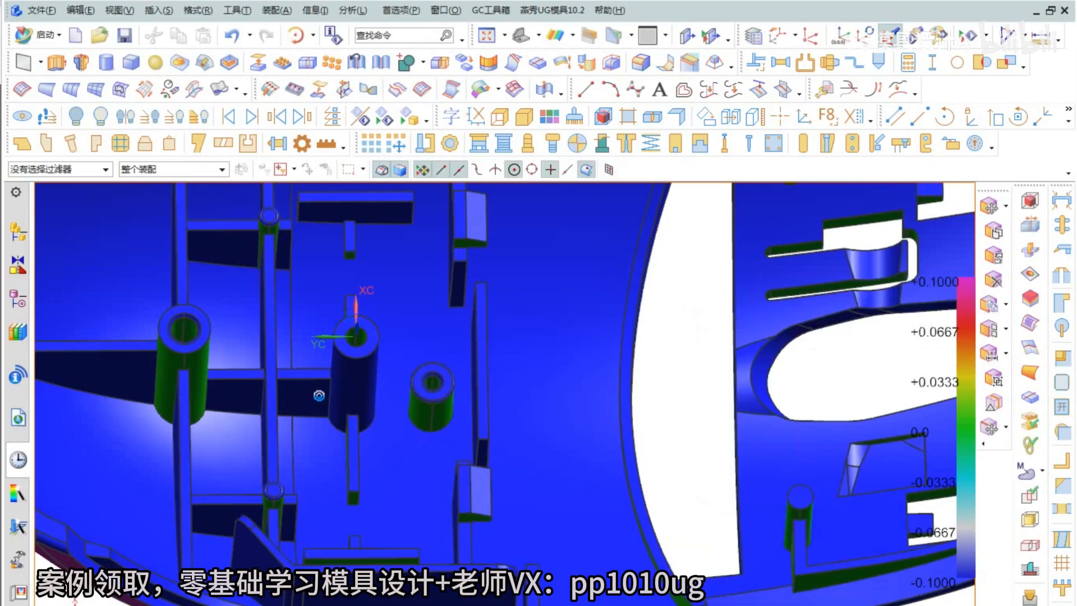
{"action": "left_click", "coordinate": [348, 388]}
{"action": "mouse_move", "coordinate": [348, 388]}
{"action": "middle_mouse_down"}
{"action": "mouse_move", "coordinate": [405, 396]}
{"action": "mouse_move", "coordinate": [396, 392]}
{"action": "mouse_move", "coordinate": [382, 421]}
{"action": "middle_mouse_up"}
{"action": "scroll", "coordinate": [348, 389], "scroll_direction": "down", "scroll_amount": 2}
{"action": "scroll", "coordinate": [382, 422], "scroll_direction": "up", "scroll_amount": 3}
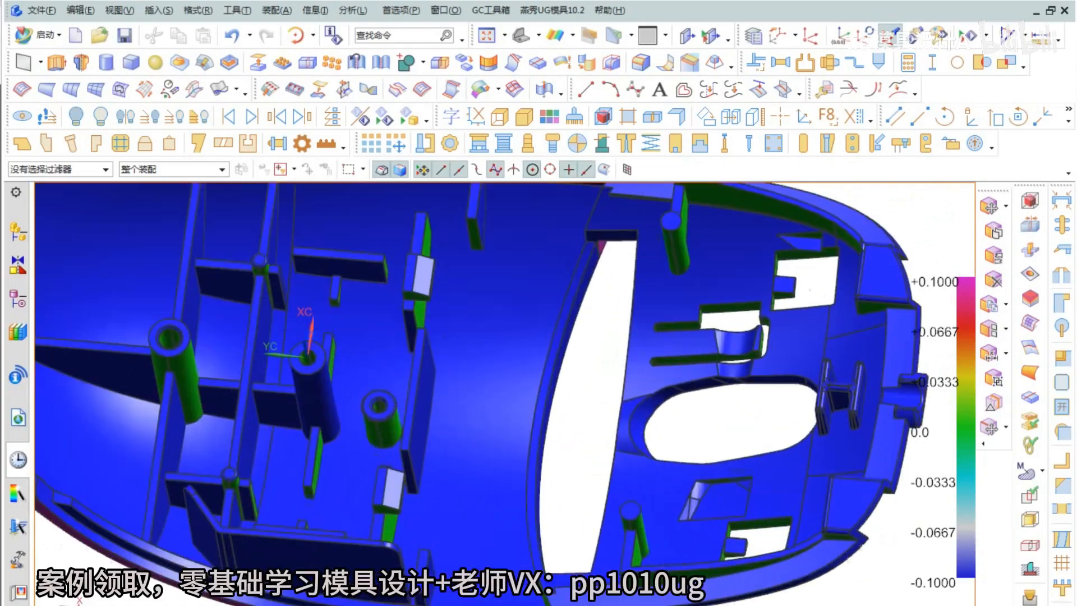
{"action": "scroll", "coordinate": [382, 422], "scroll_direction": "down", "scroll_amount": 3}
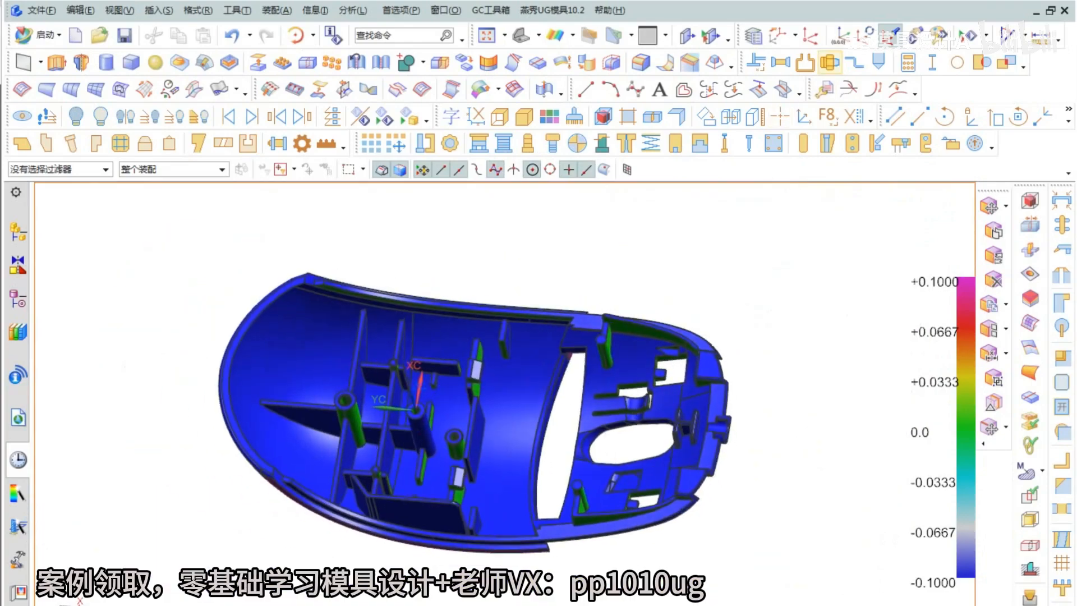
Reset the WCS to the absolute coordinate system and inspect the draft colours across the whole shell
{"action": "left_click", "coordinate": [841, 36]}
{"action": "scroll", "coordinate": [431, 298], "scroll_direction": "up", "scroll_amount": 2}
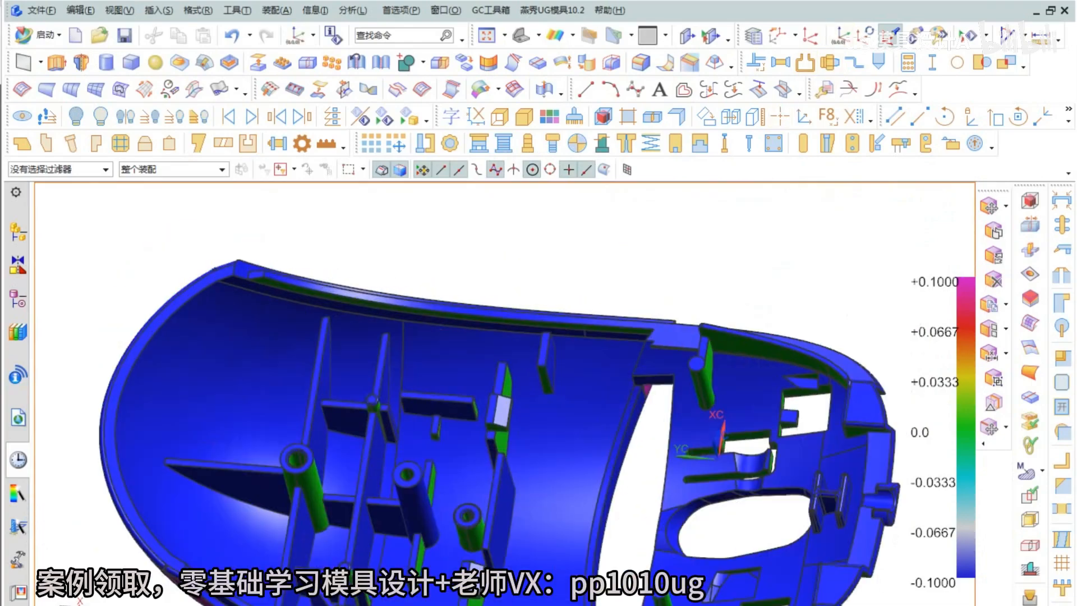
{"action": "right_click", "coordinate": [452, 251]}
{"action": "left_click", "coordinate": [505, 280]}
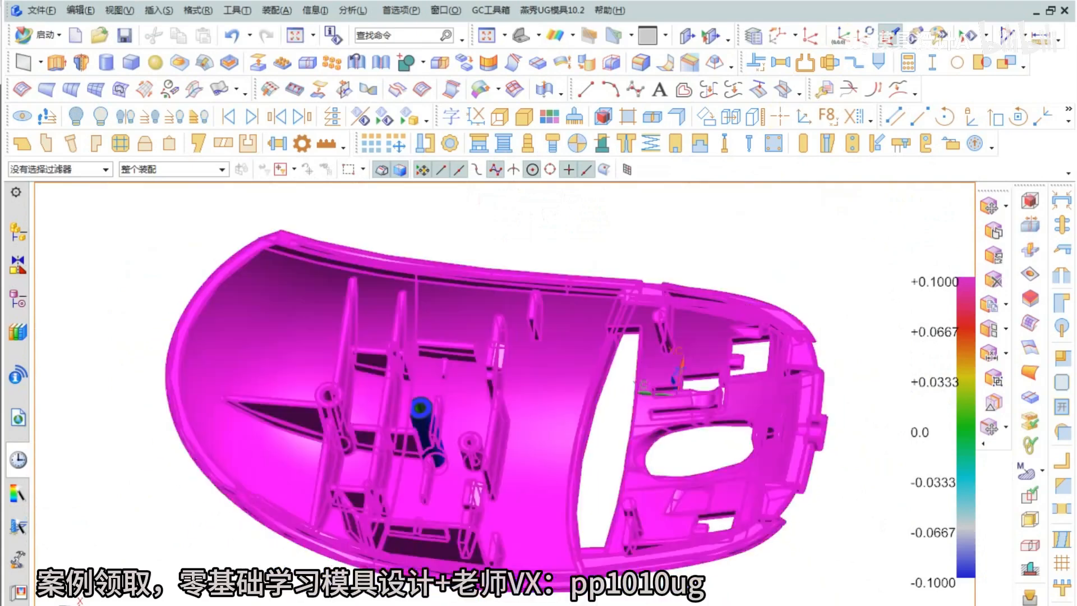
{"action": "middle_click_drag", "start_coordinate": [505, 348], "coordinate": [484, 353], "text": "shift"}
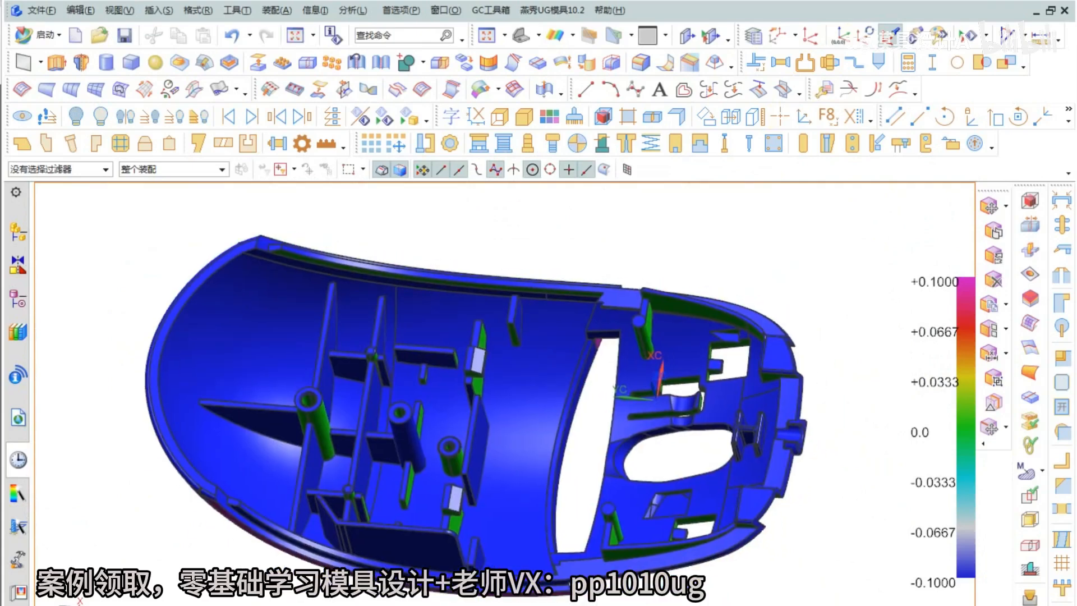
{"action": "scroll", "coordinate": [419, 410], "scroll_direction": "up", "scroll_amount": 4}
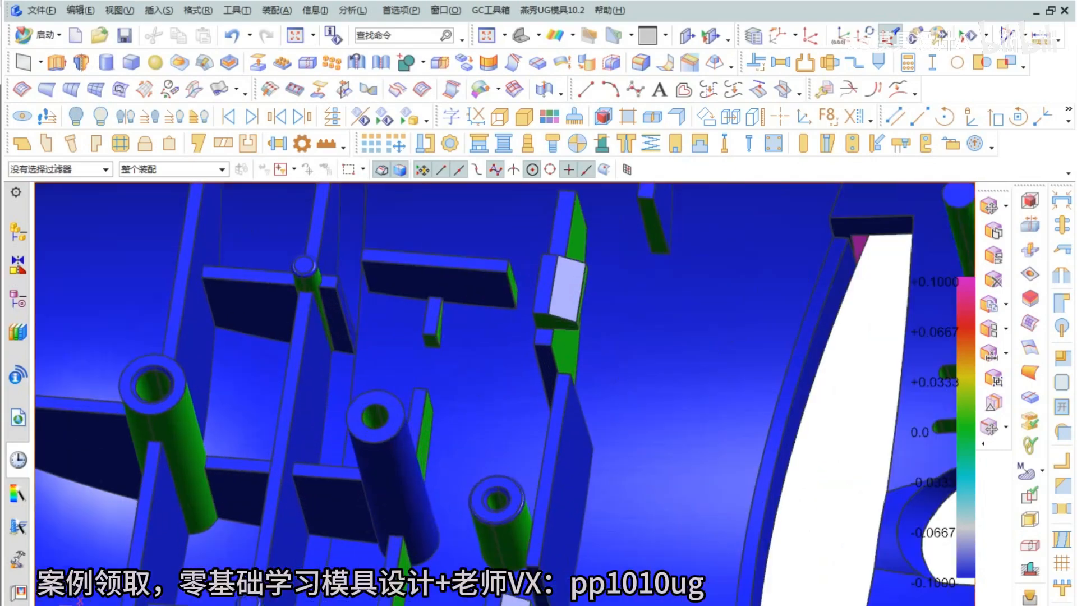
{"action": "scroll", "coordinate": [375, 392], "scroll_direction": "down", "scroll_amount": 3}
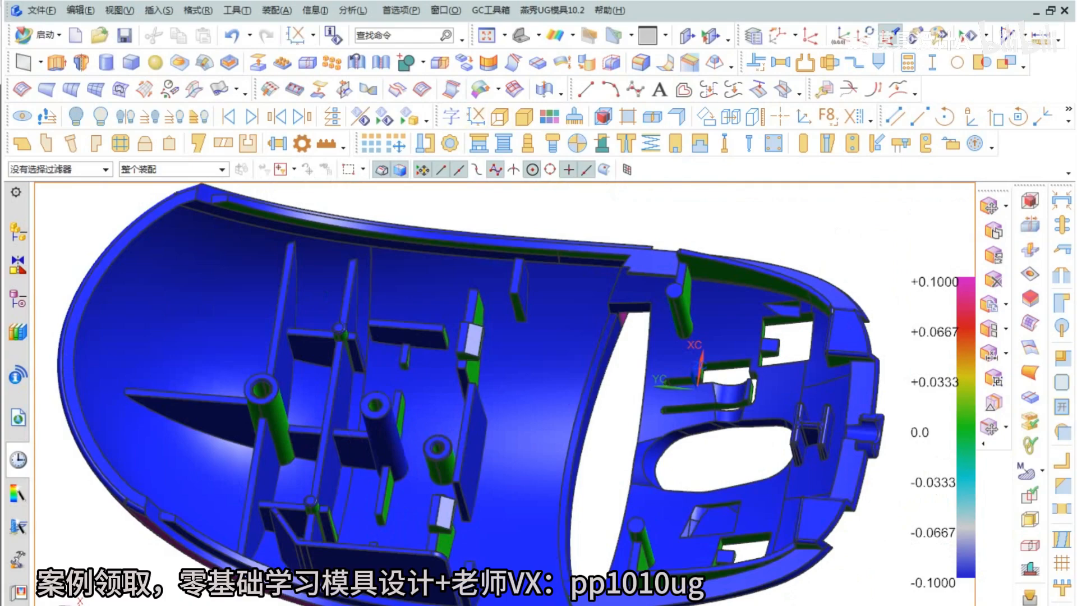
{"action": "middle_click_drag", "start_coordinate": [365, 443], "coordinate": [373, 479]}
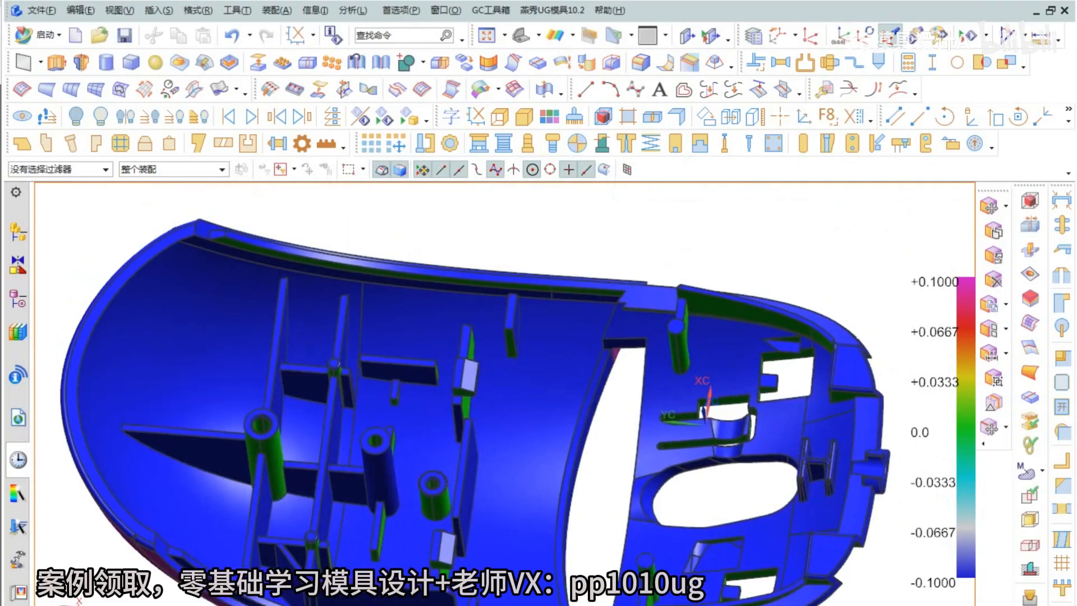
Return to the shaded display and fit the whole shell in the view
{"action": "right_click_drag", "start_coordinate": [552, 229], "coordinate": [552, 203]}
{"action": "right_click", "coordinate": [552, 203]}
{"action": "left_click", "coordinate": [577, 231]}
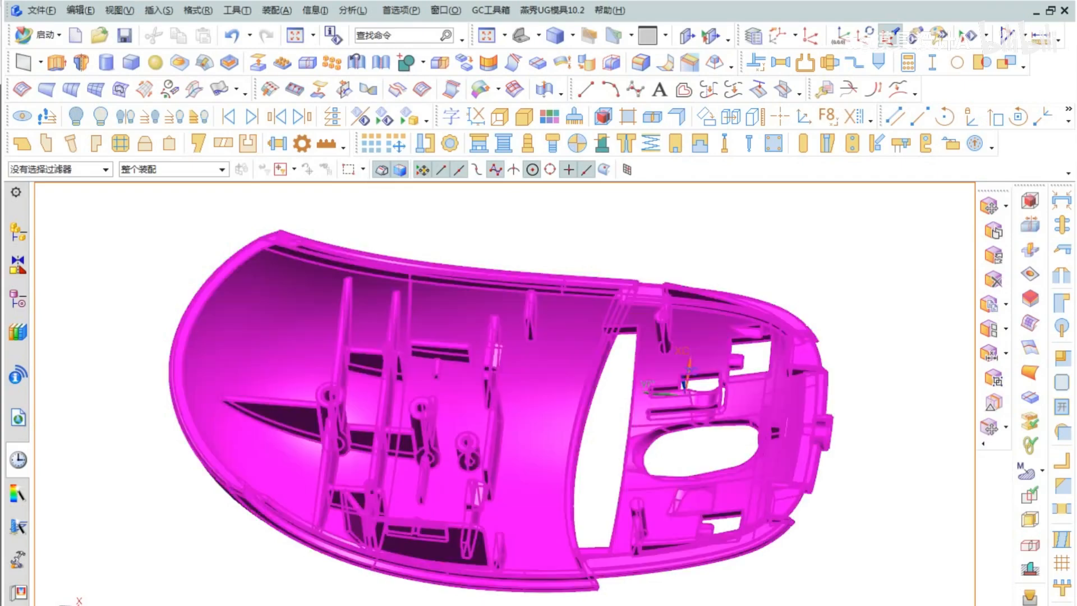
{"action": "right_click", "coordinate": [565, 194]}
{"action": "left_click", "coordinate": [609, 224]}
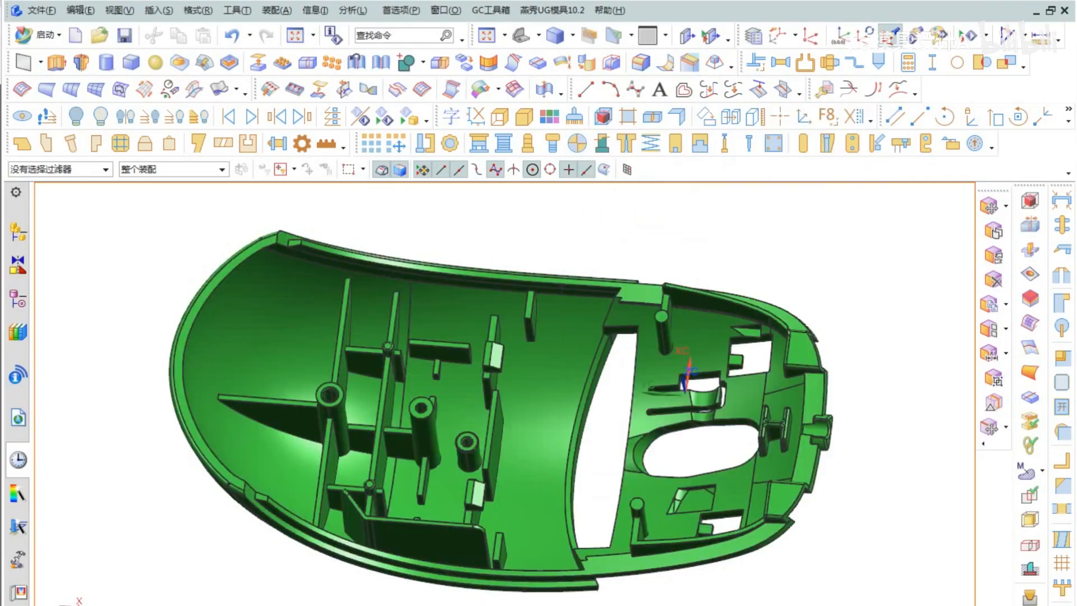